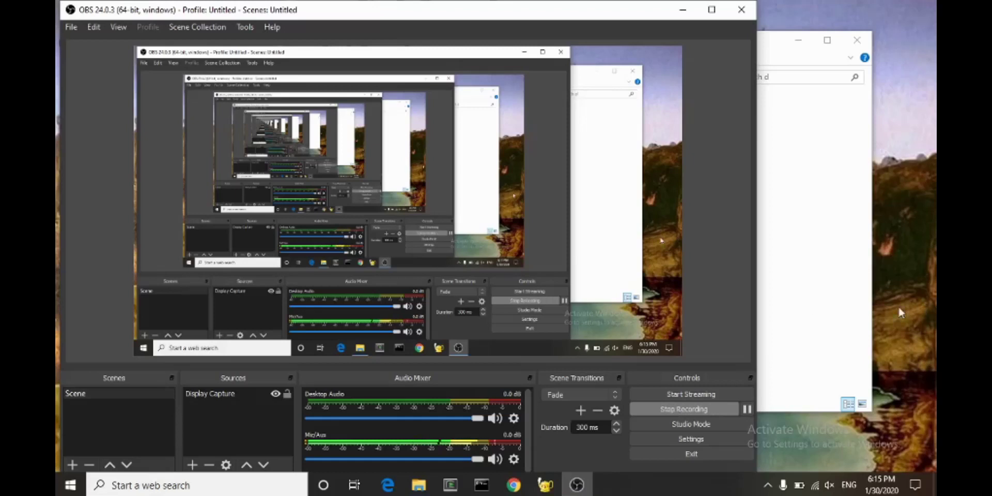
Minimize OBS Studio and the d folder window so the desktop is clear.
click(898, 309)
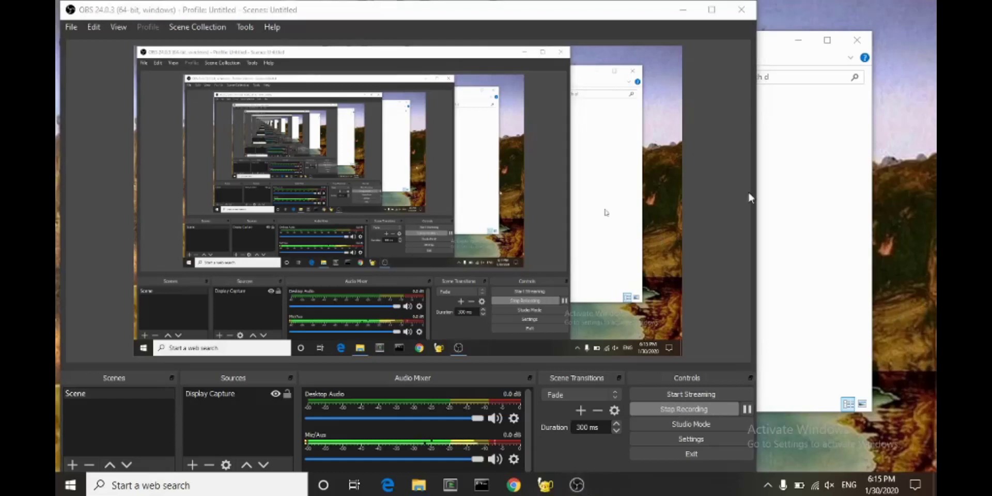
click(680, 10)
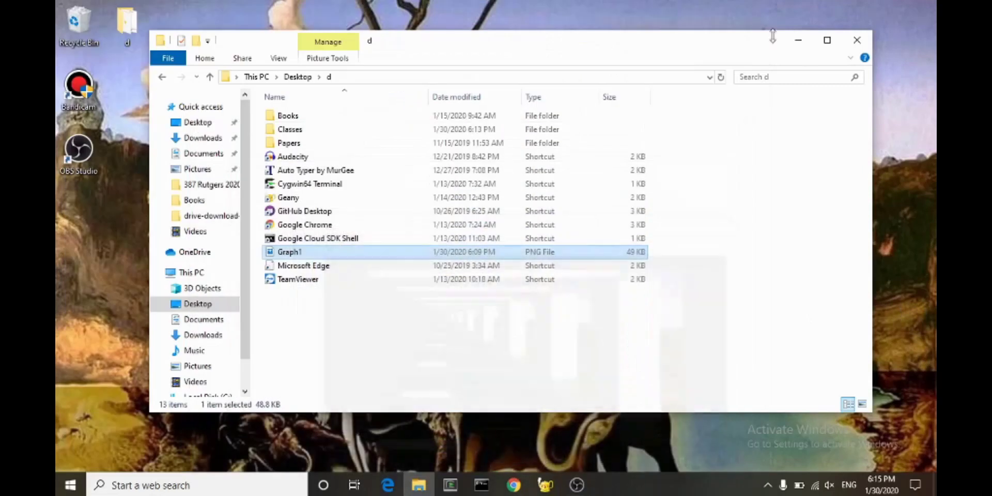
click(799, 40)
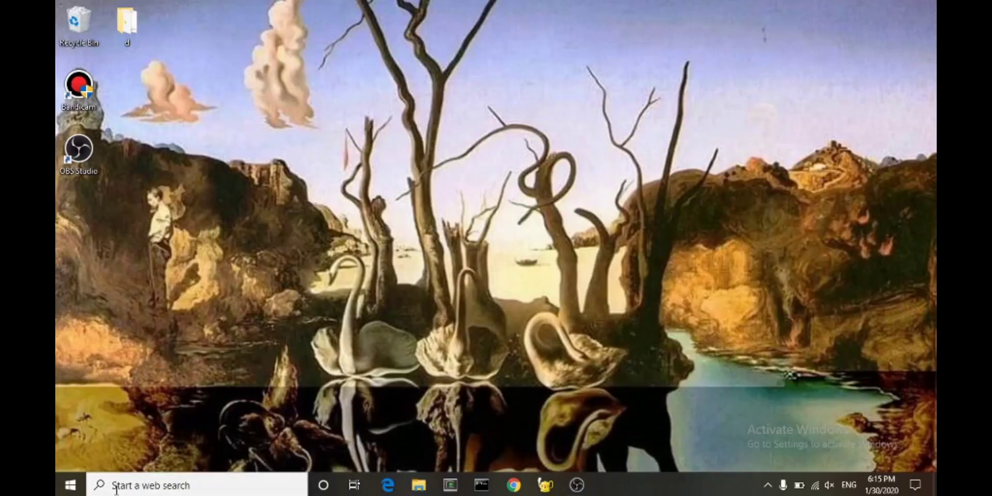
Launch Origin 2020 from Start search ('ori'), skip the workbook templates and maximize Book1.
click(162, 478)
text(ori)
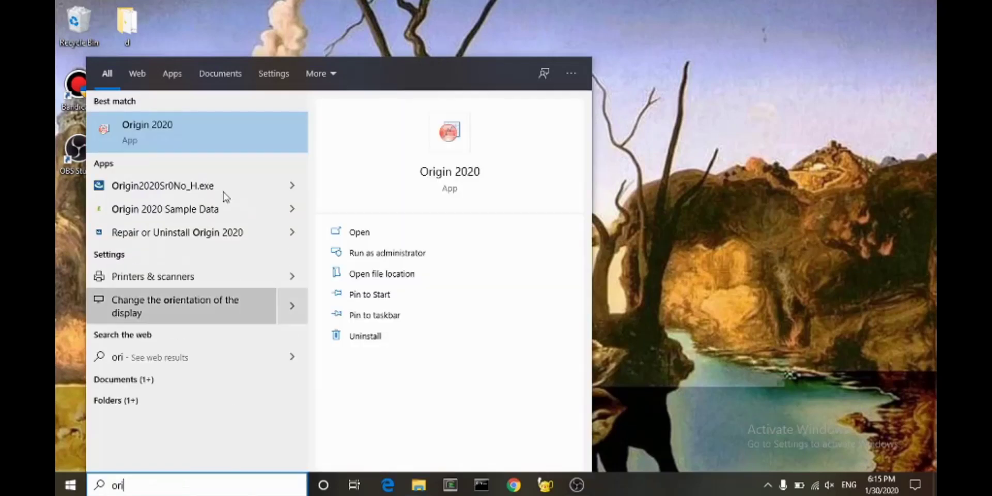
click(198, 146)
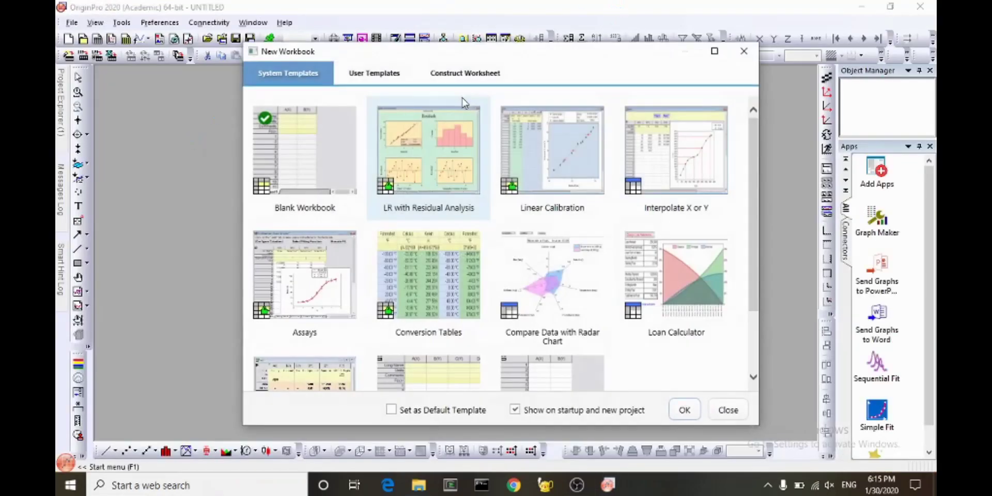
click(744, 52)
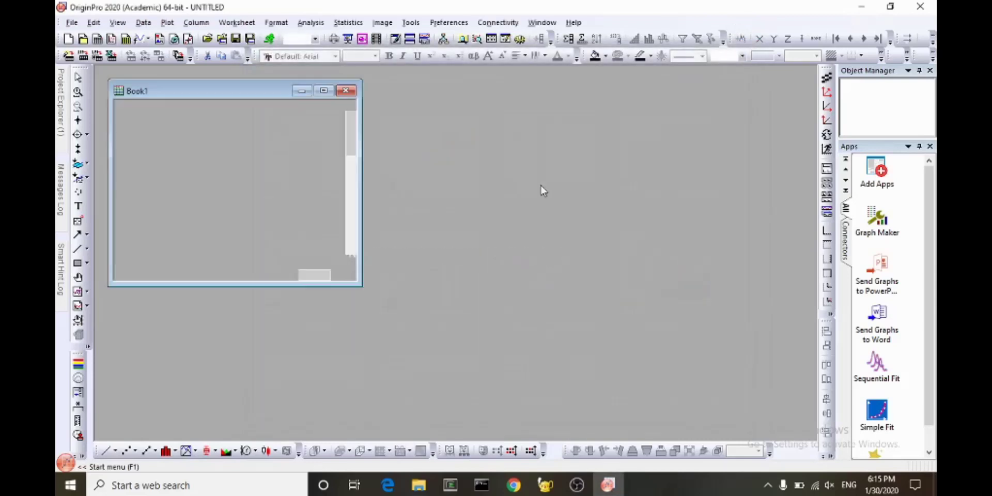
click(326, 91)
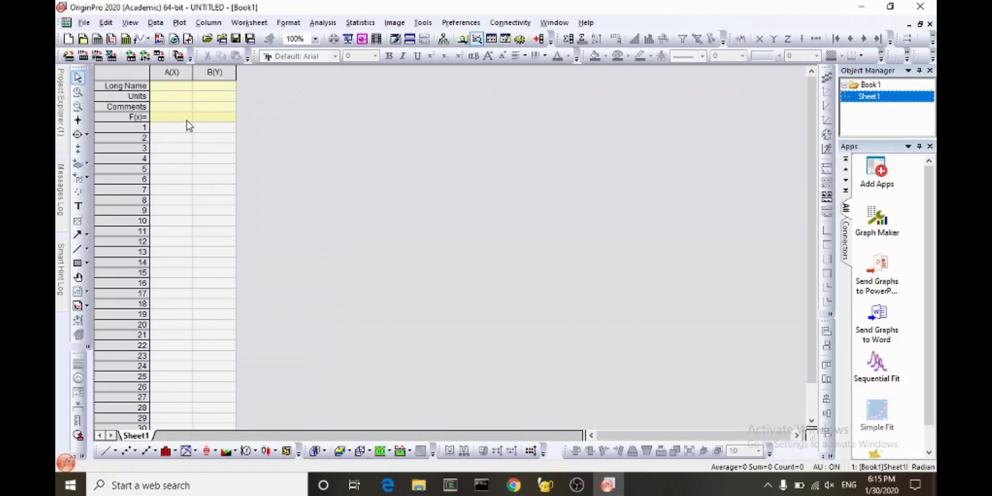
double_click(165, 74)
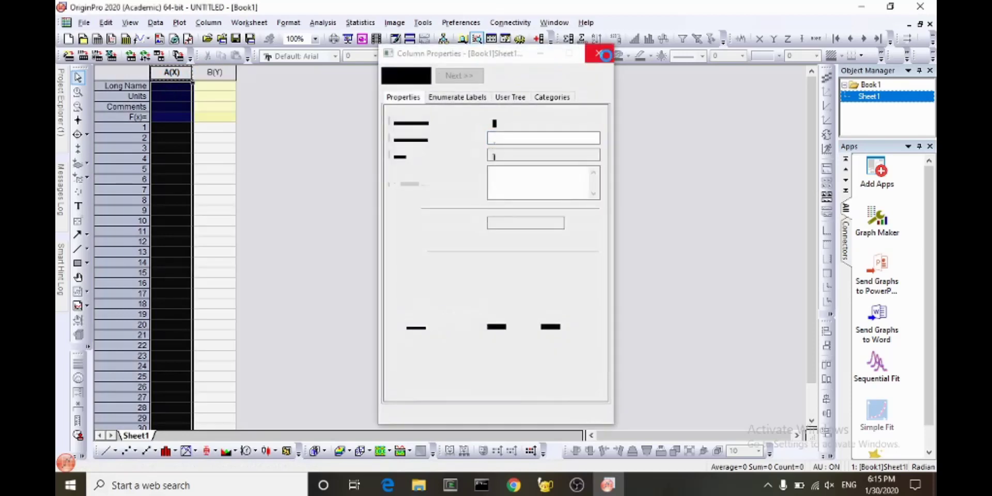
click(601, 54)
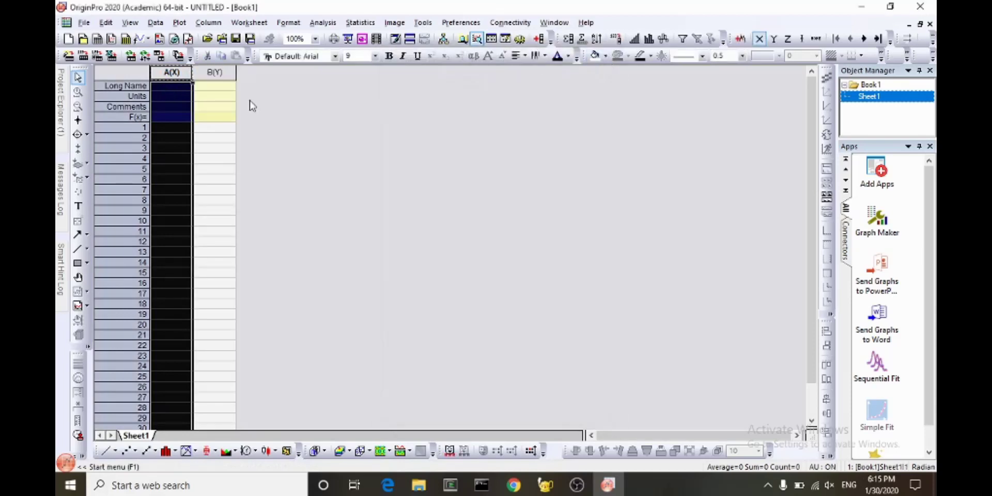
click(179, 98)
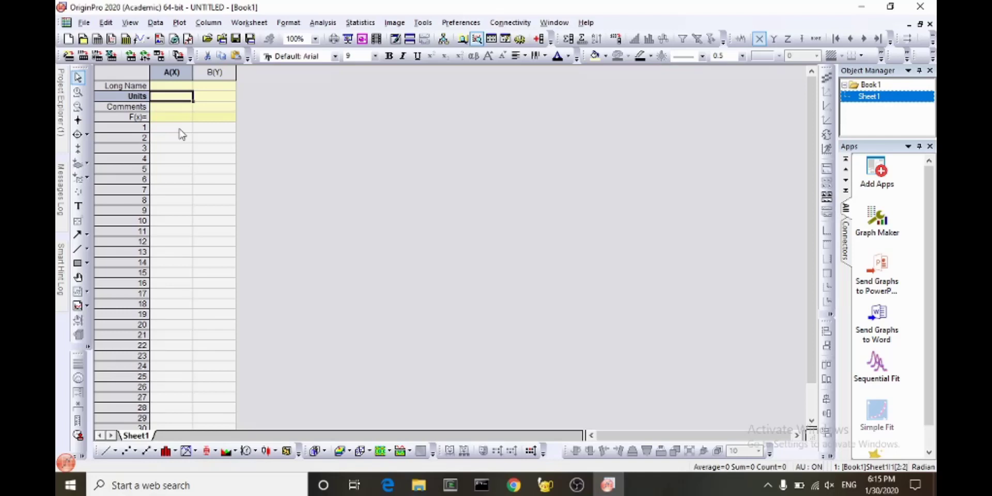
Give column A the long name 'Resistance (R2)' with units Ohms and widen it.
click(180, 87)
text(Re)
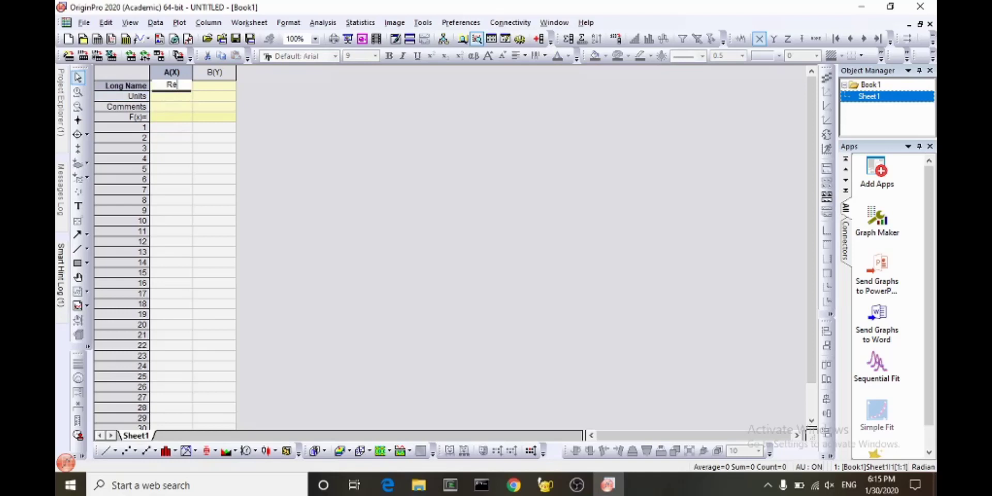
text(sistance (R2))
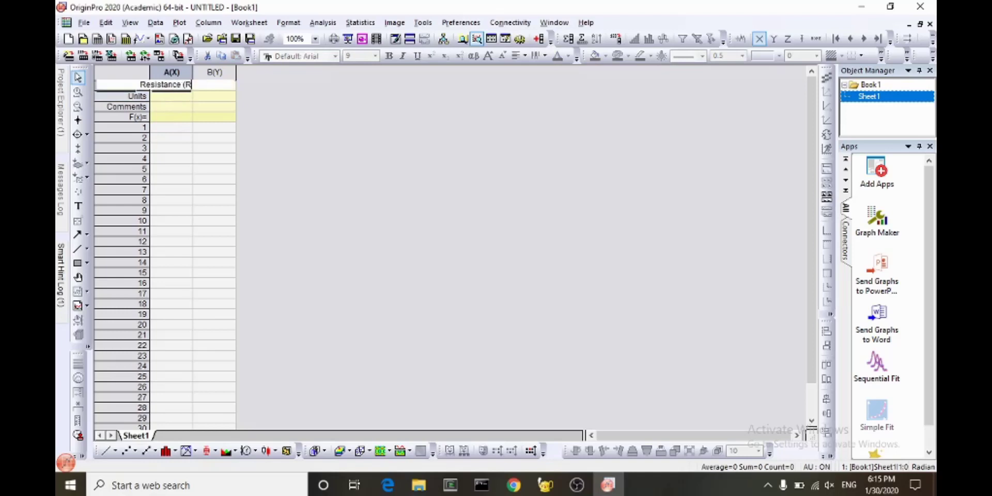
click(178, 100)
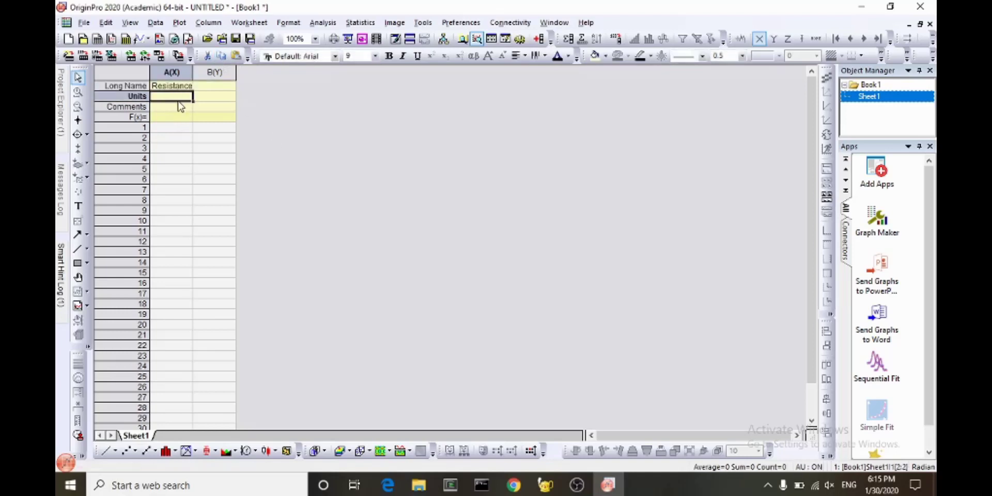
text(Ohms)
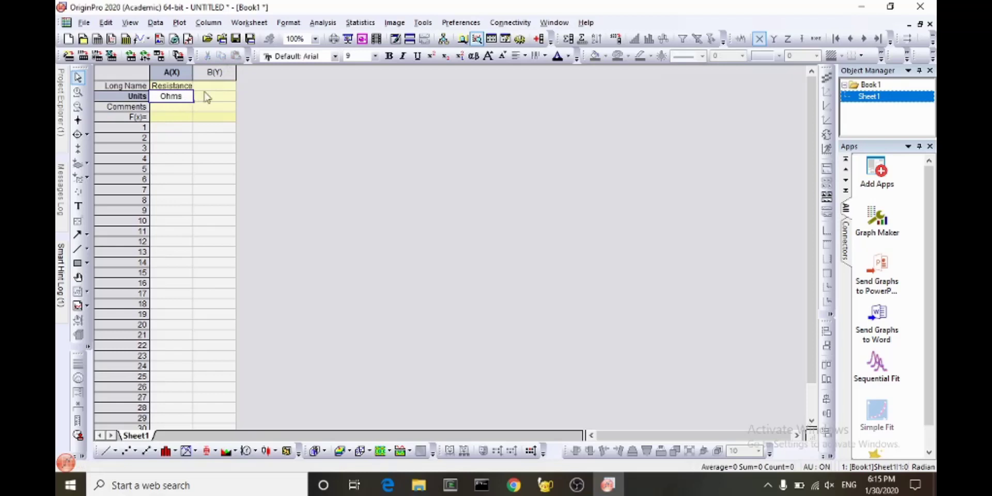
click(206, 88)
drag(193, 73, 236, 73)
Give column B the long name 'Voltage Output' with units Volts and widen it.
text(Vo)
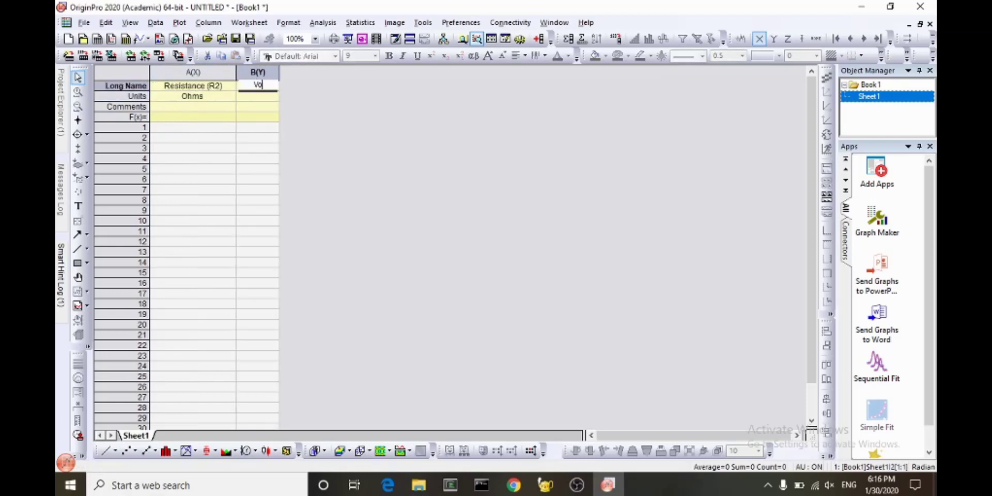
text(ltage Output)
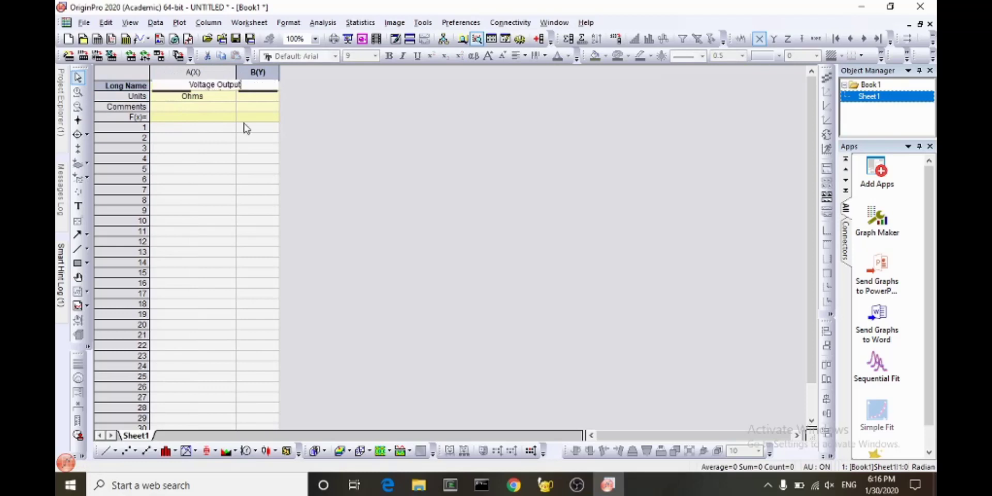
click(270, 97)
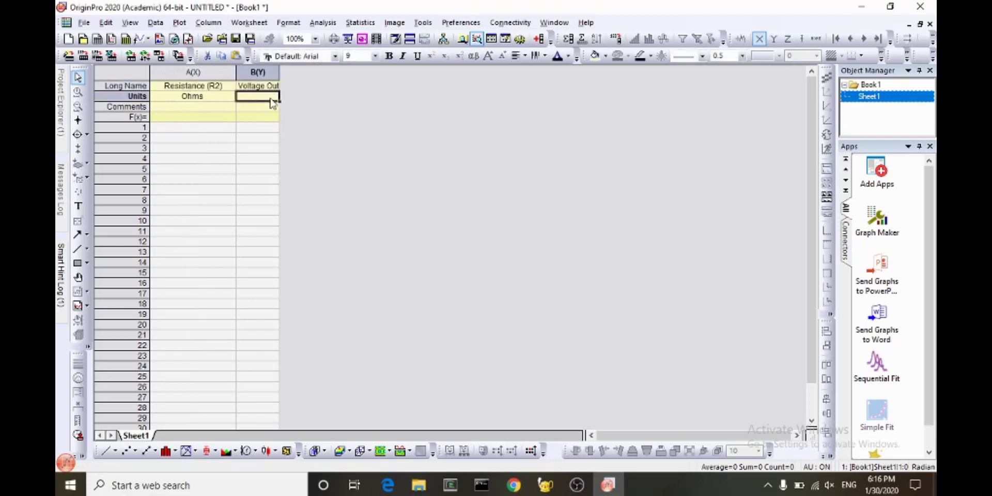
drag(280, 78, 312, 78)
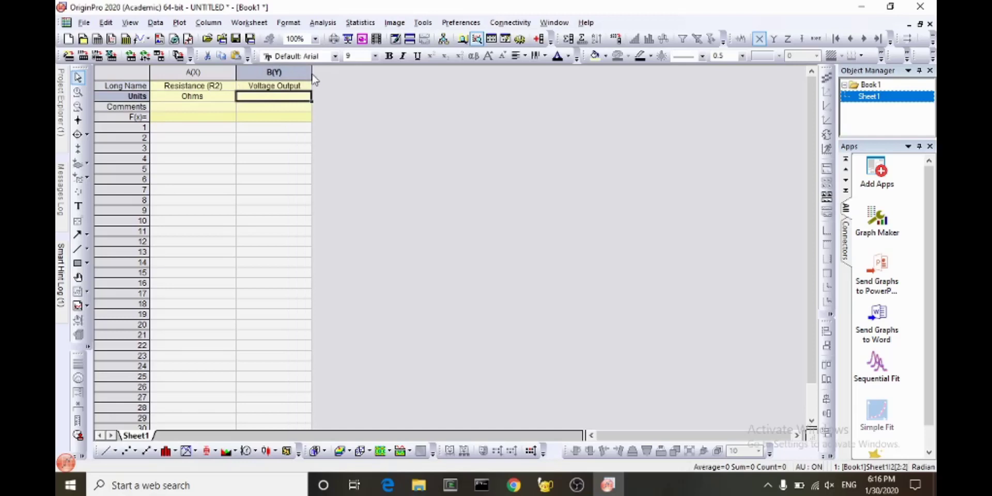
text(Volts)
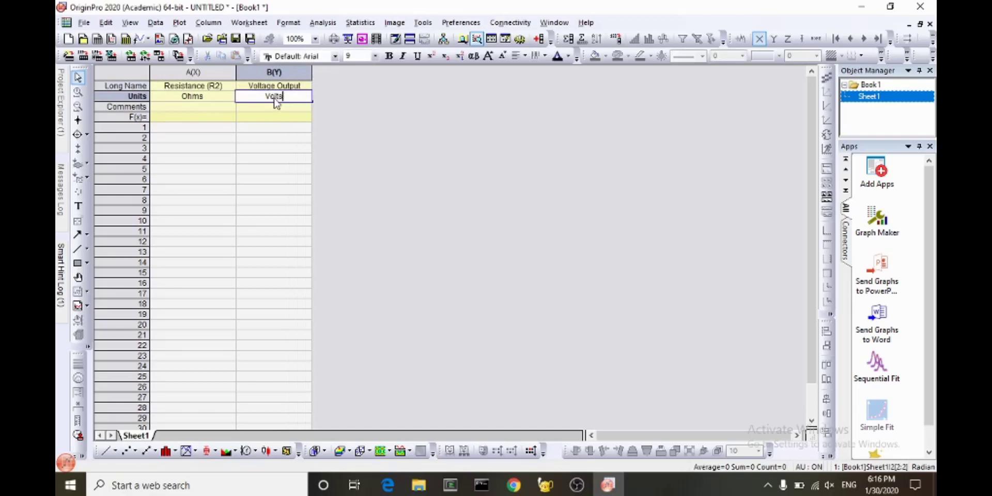
click(213, 127)
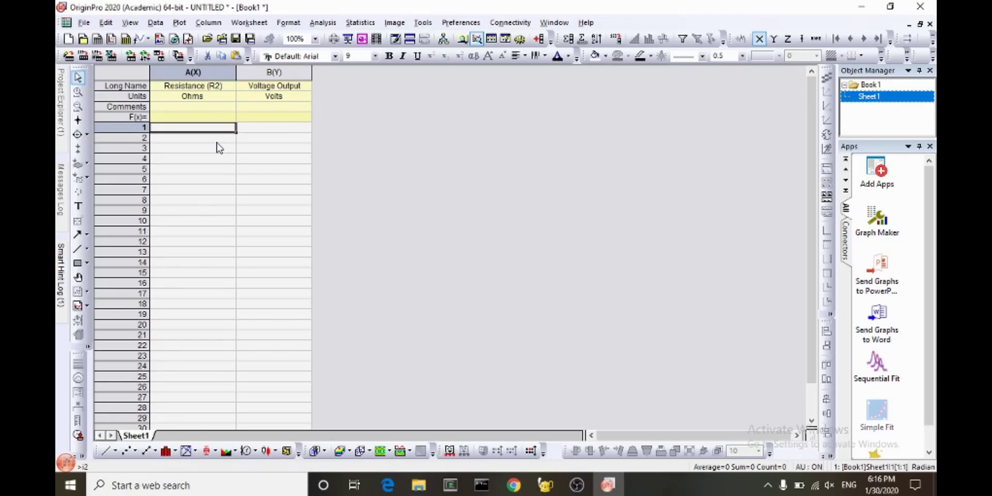
Enter 1, 10, 100, 1E3, 1E4, 1E5 and 1E6 into Resistance cells A1–A7.
text(1)
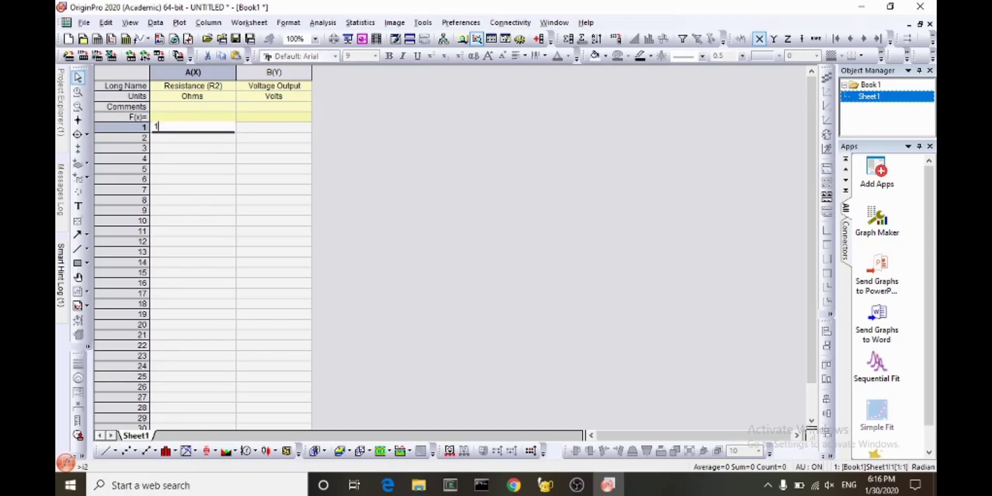
key(Return)
text(10)
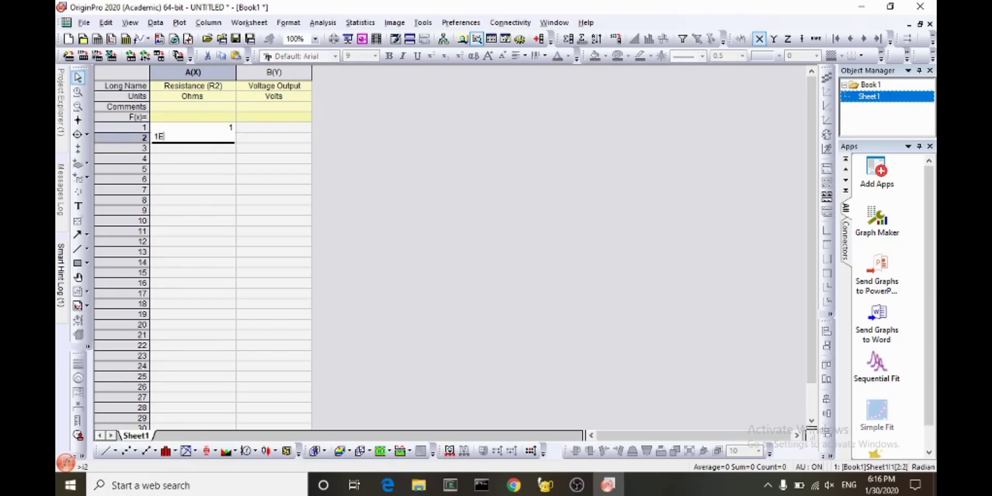
key(Return)
text(100)
key(Return)
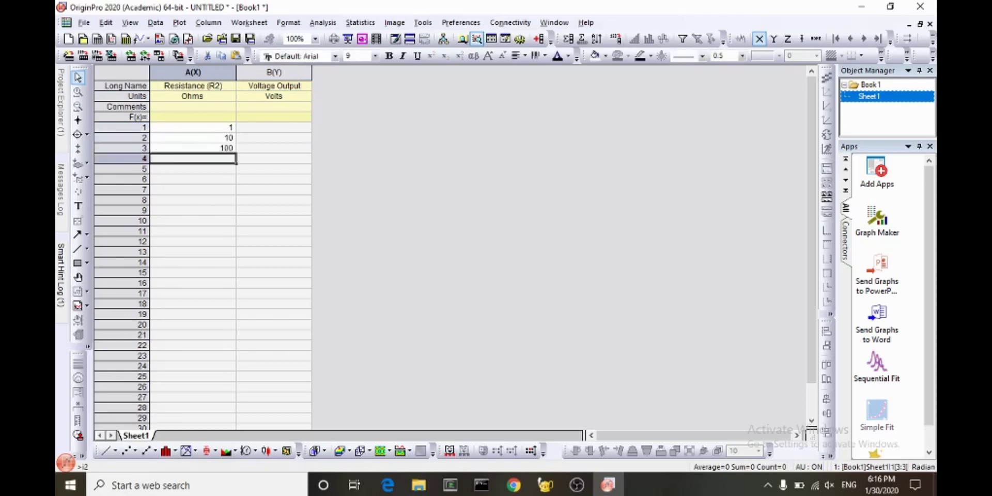
text(1E3)
key(Return)
text(1E4)
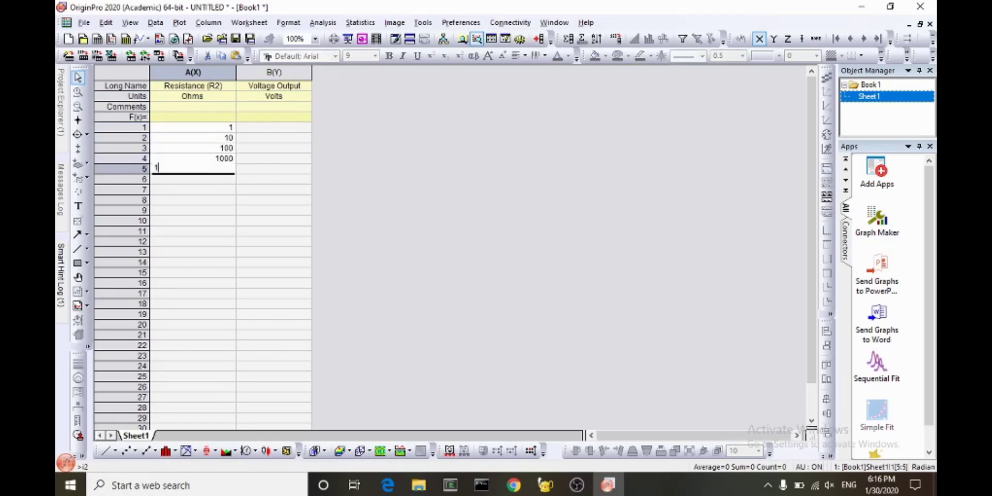
key(Return)
text(1E5)
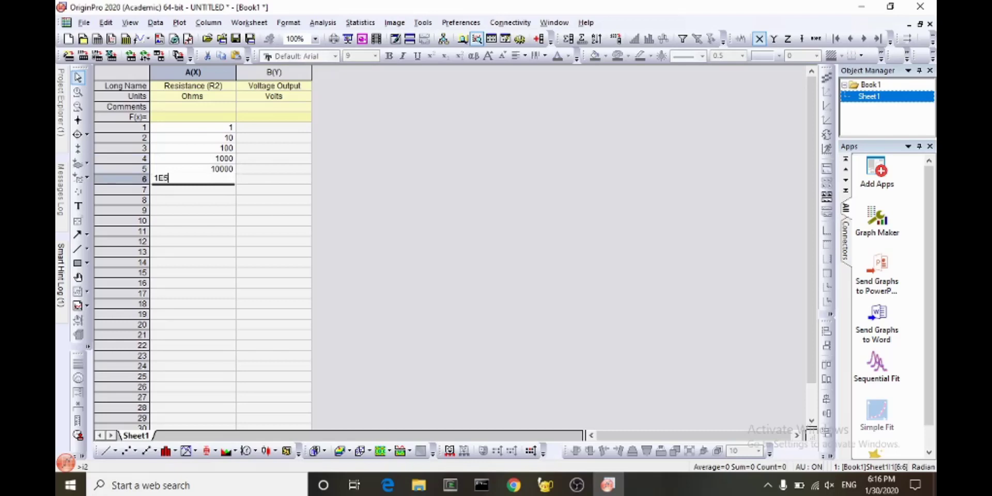
key(Return)
text(1E6)
key(Return)
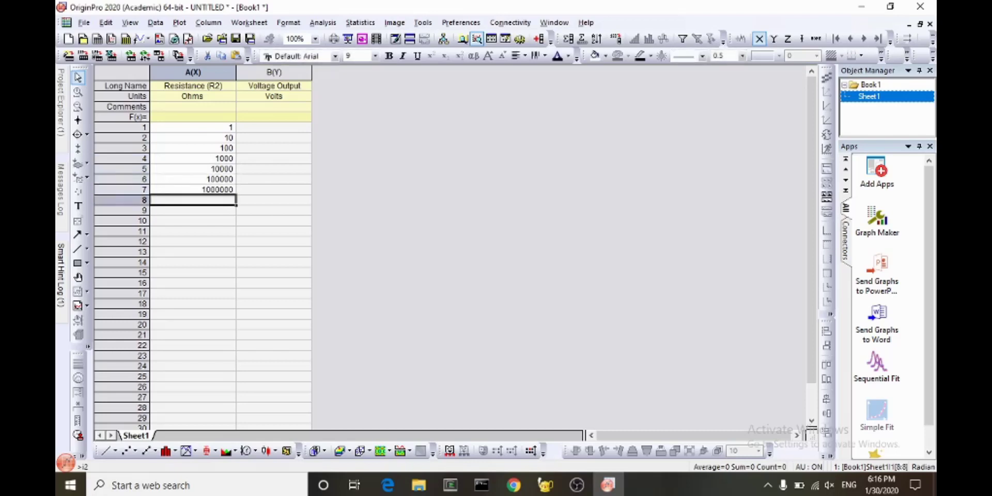
click(269, 138)
click(269, 130)
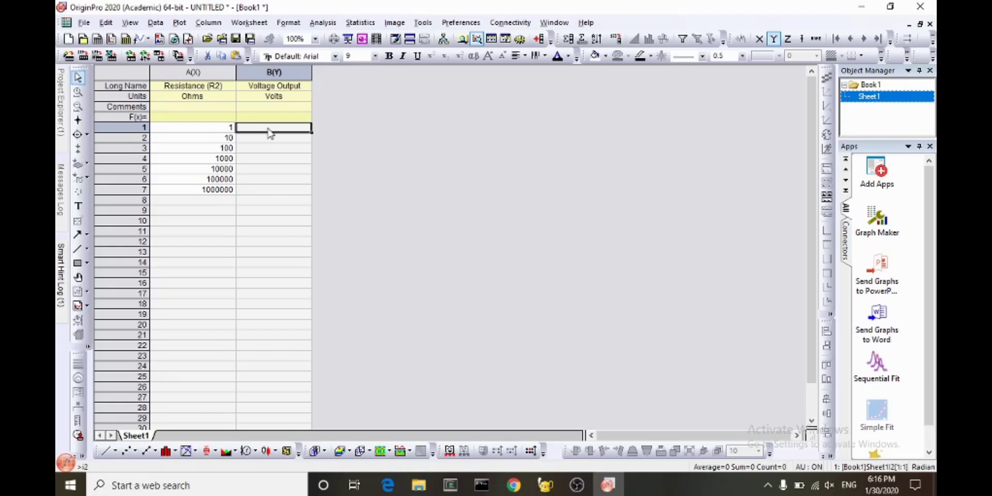
Enter voltages 1E-4, 0.0011, 0.0118, 0.1159, 1.067, 5.97 and 10.9 into column B rows 1–7.
text(0.1E-3)
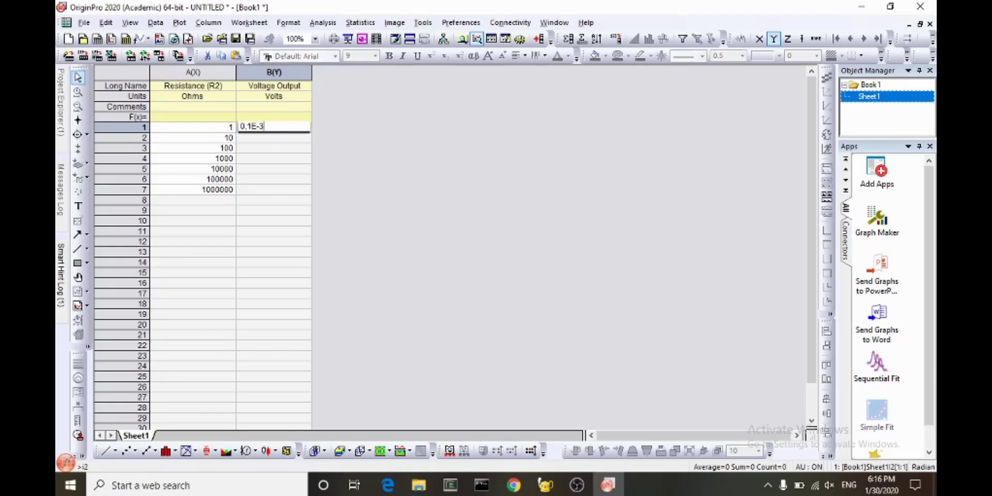
key(Return)
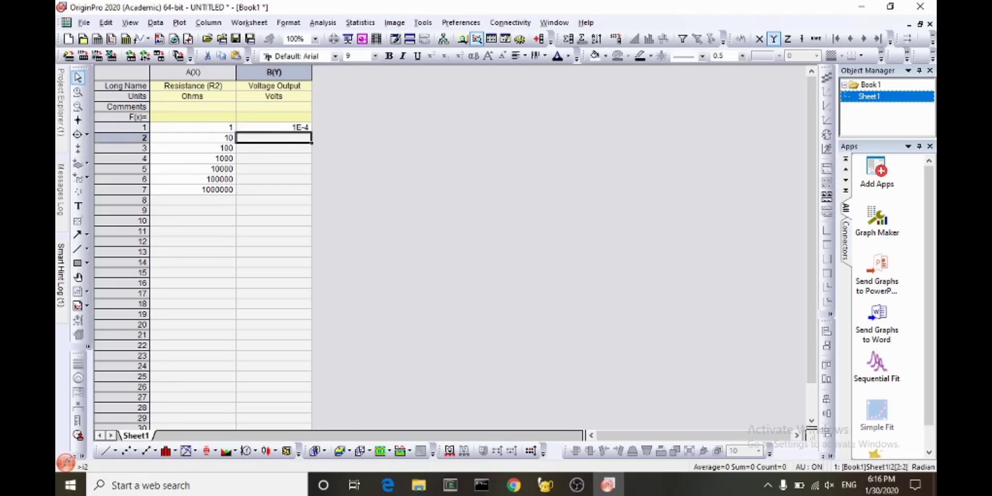
text(1.1E)
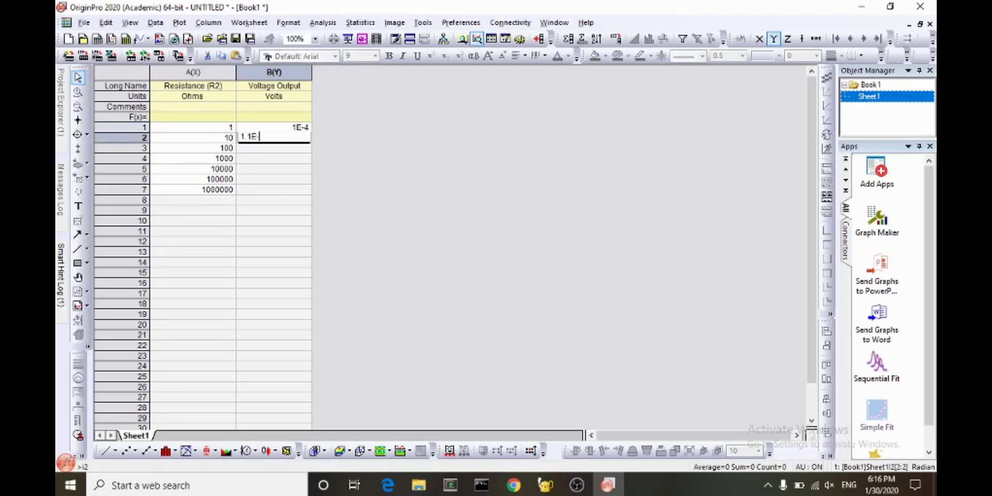
text(-3)
key(Return)
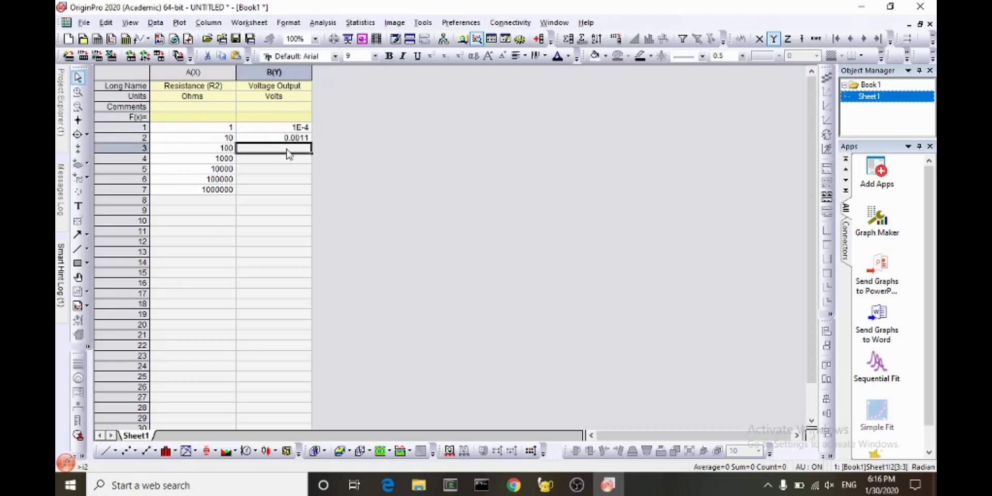
text(11.)
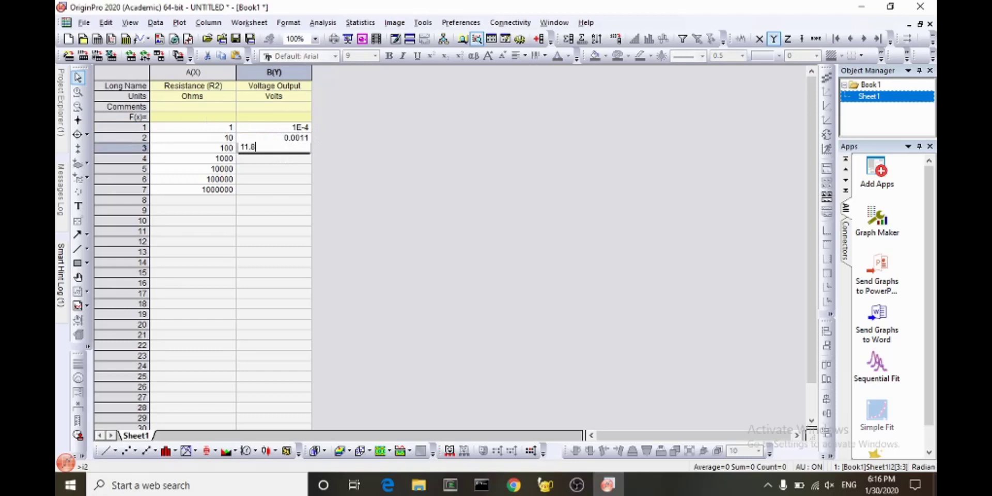
text(8E-3)
key(Return)
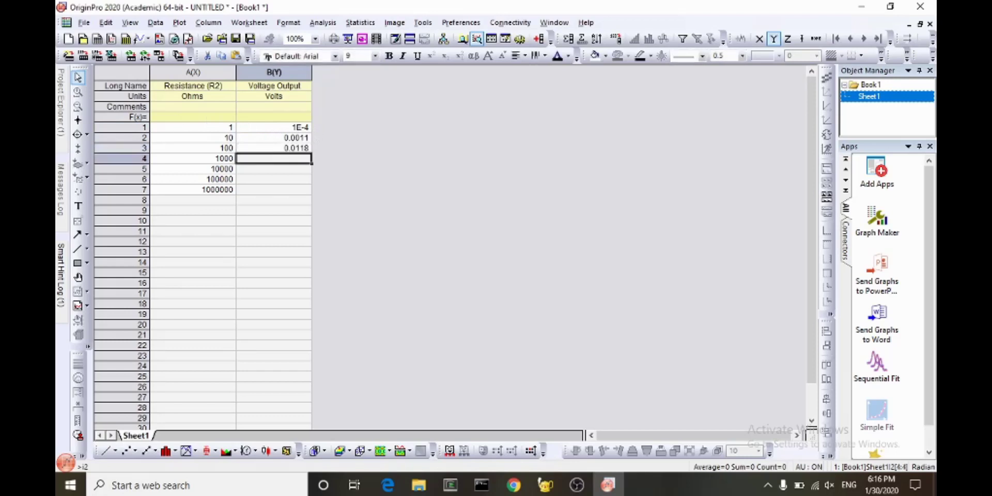
text(115)
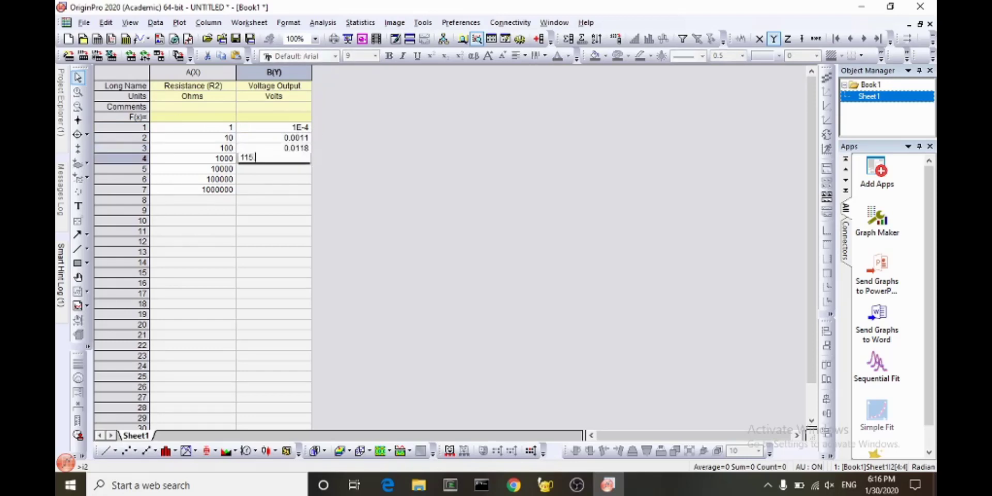
text(.9E-3)
key(Return)
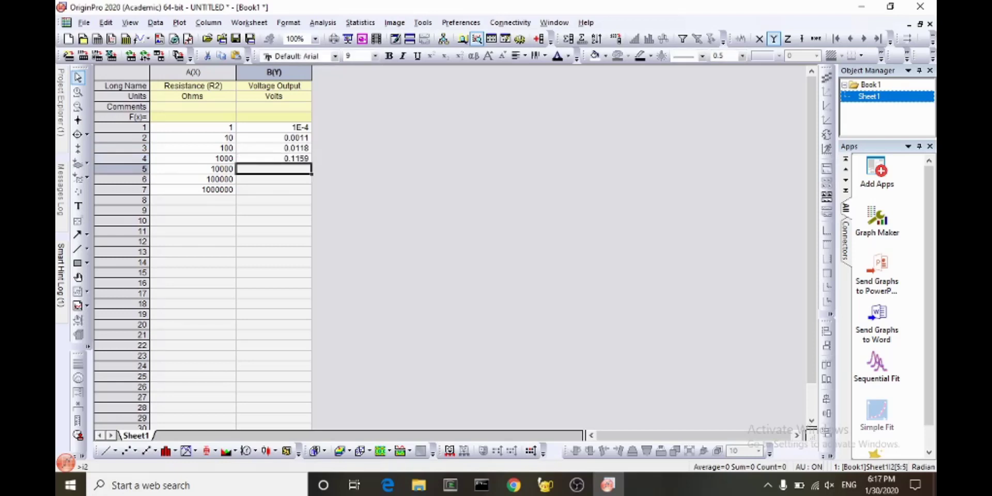
text(1.067)
key(Return)
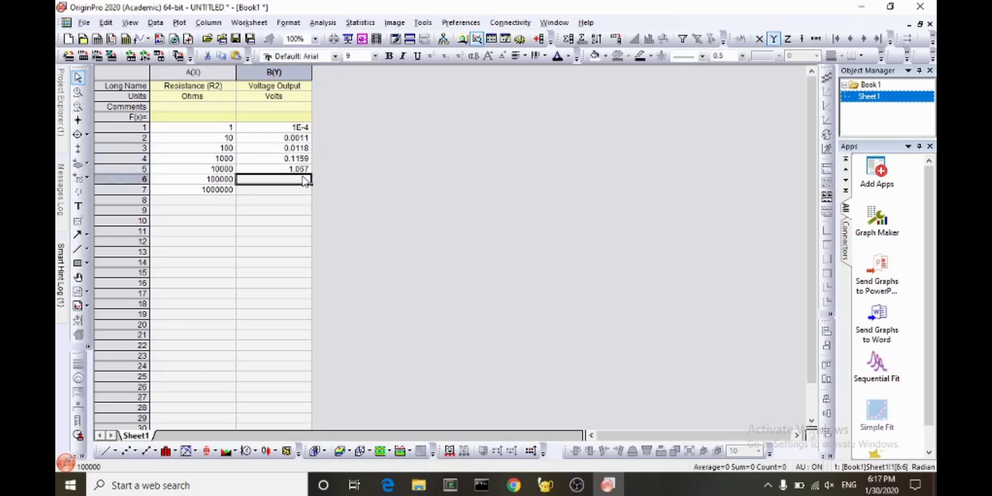
text(5.97)
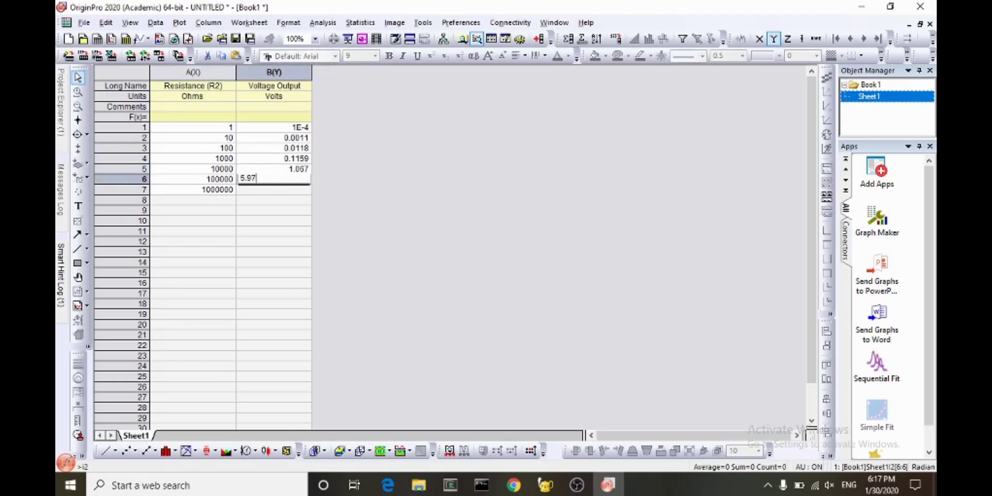
key(Return)
text(10.9)
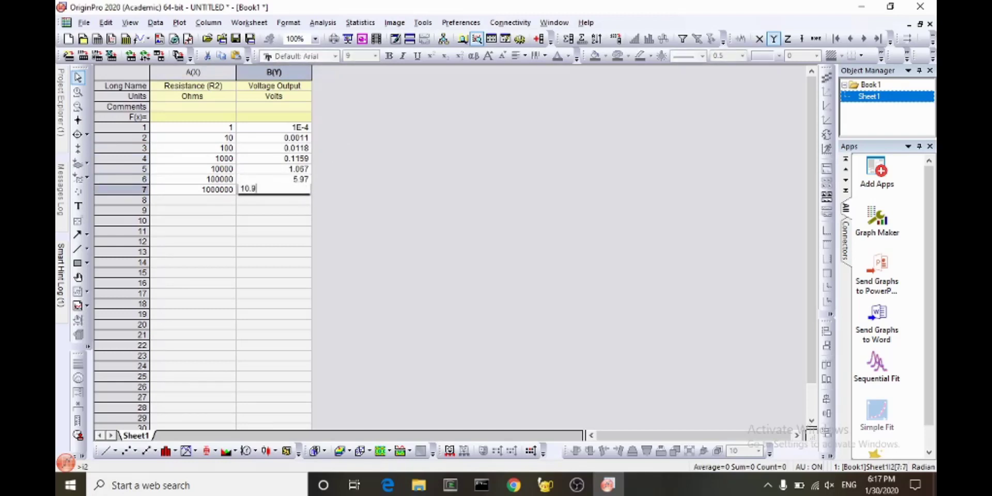
click(292, 168)
click(291, 74)
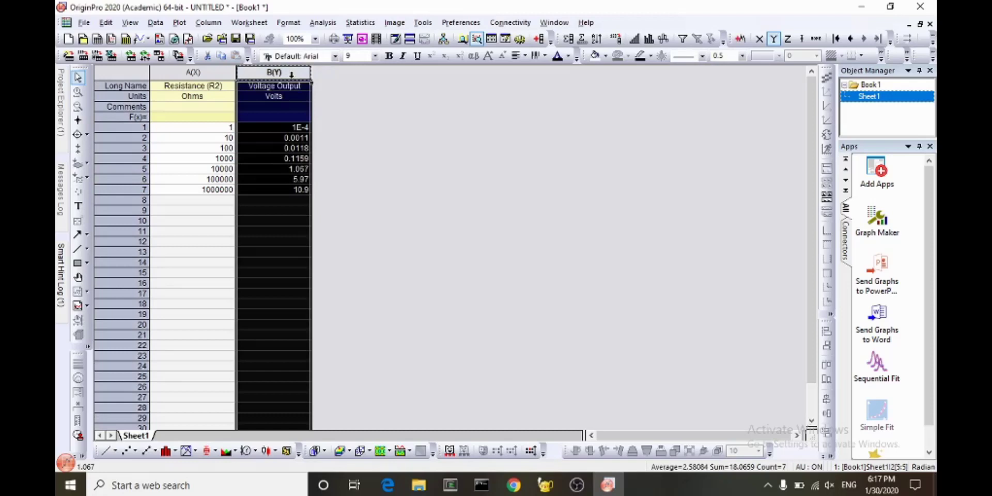
click(227, 129)
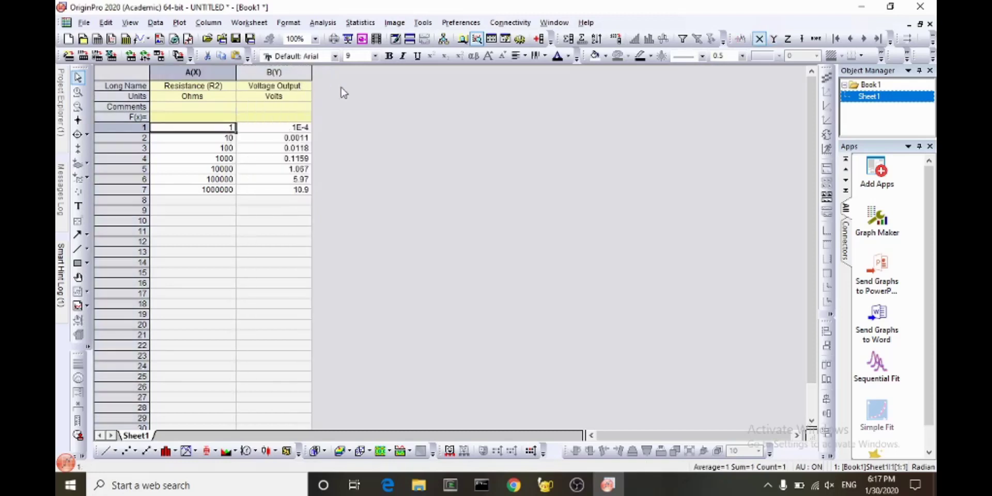
Add column C after Voltage Output and turn off the collapsible-menus hint.
click(272, 128)
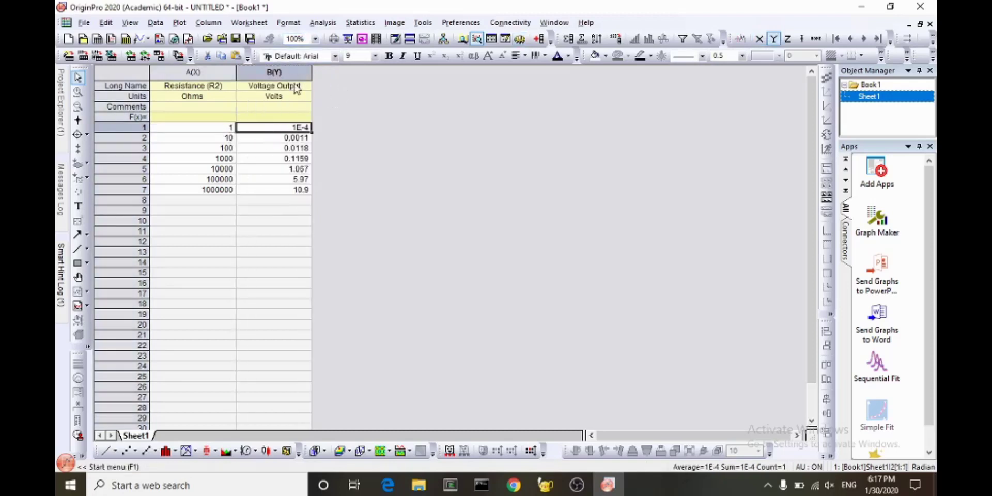
click(540, 40)
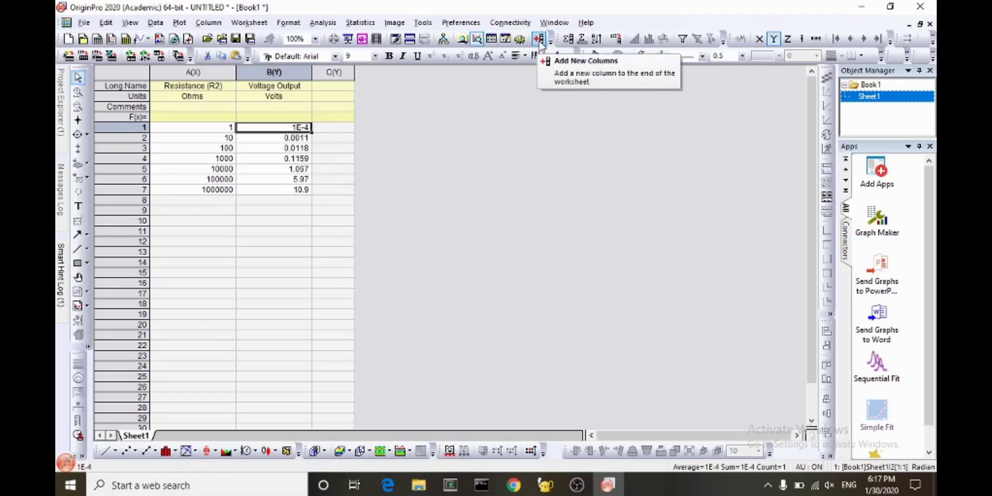
right_click(301, 106)
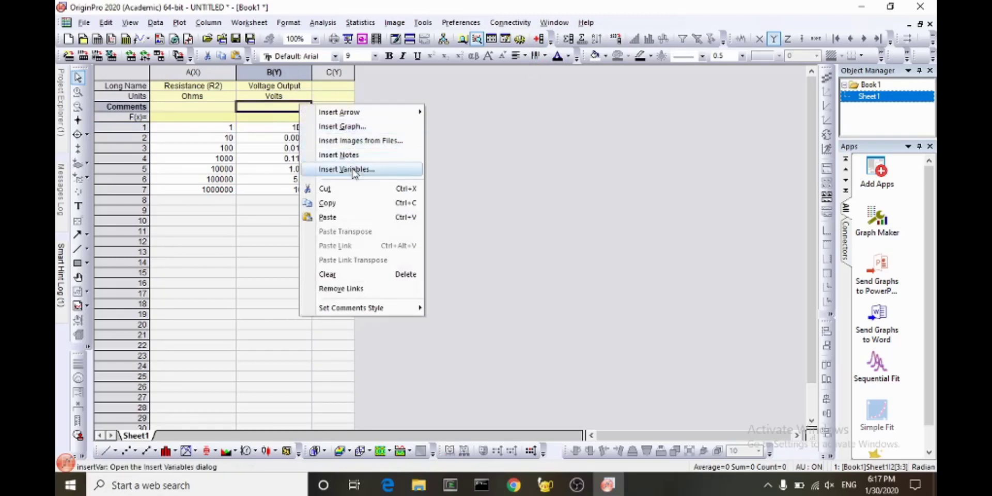
click(297, 77)
right_click(298, 77)
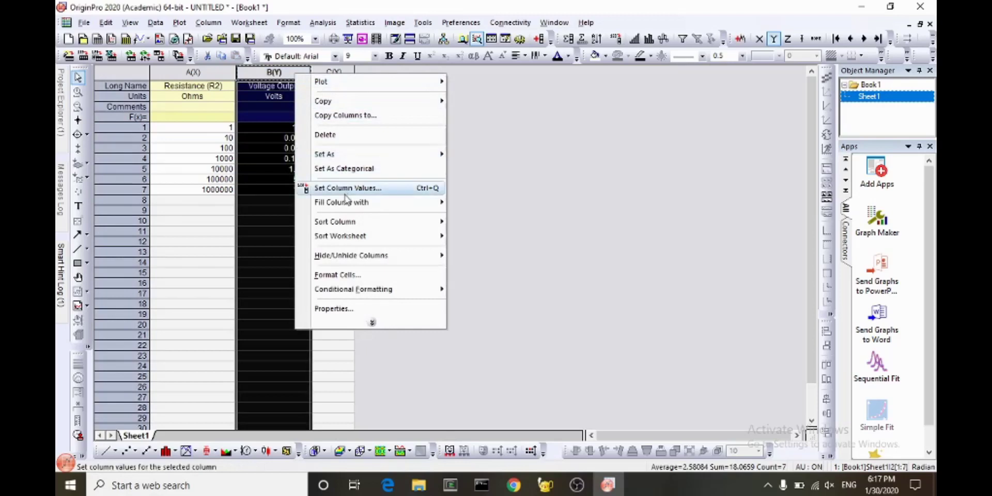
click(360, 323)
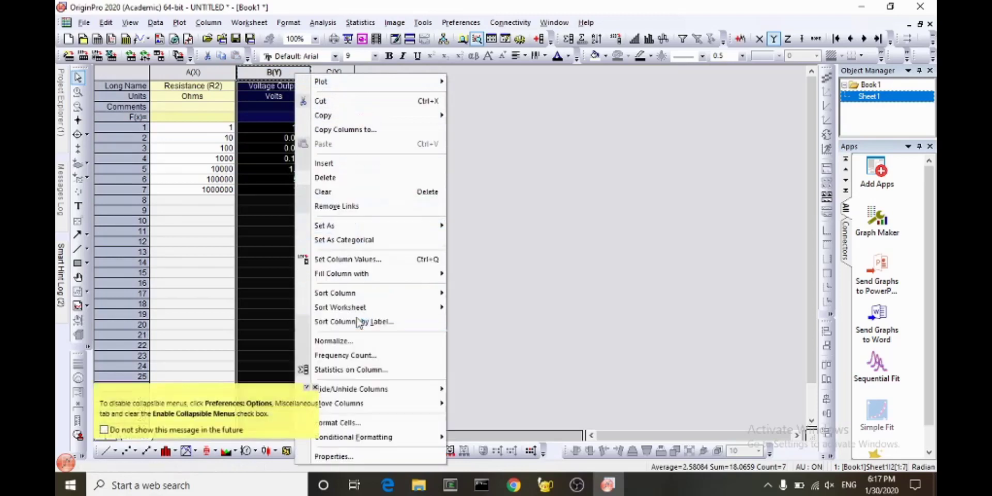
click(104, 430)
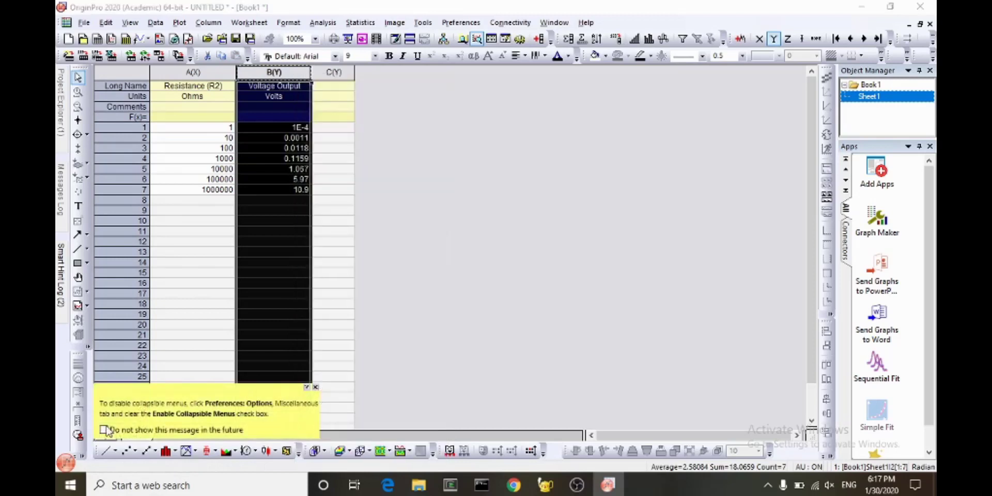
Add column D, then set column C as X Error and column D as Y Error.
click(315, 386)
click(321, 72)
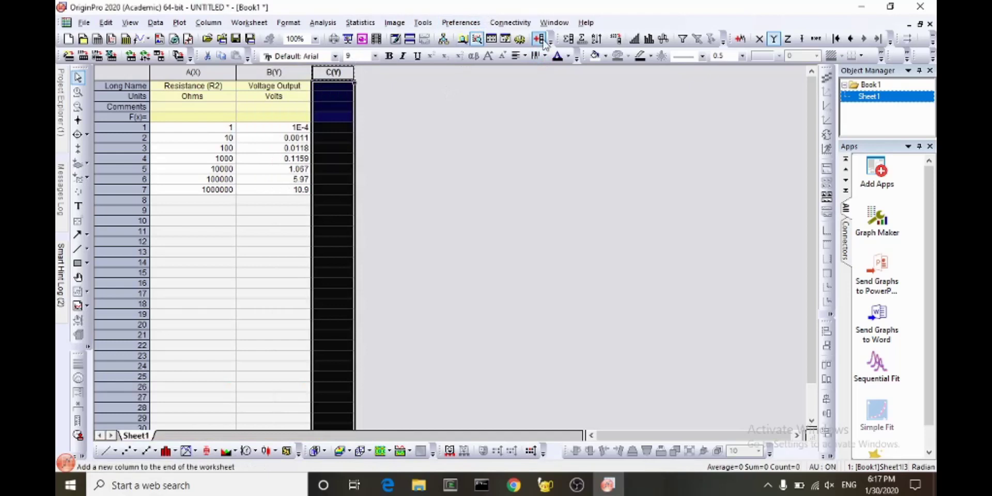
click(540, 40)
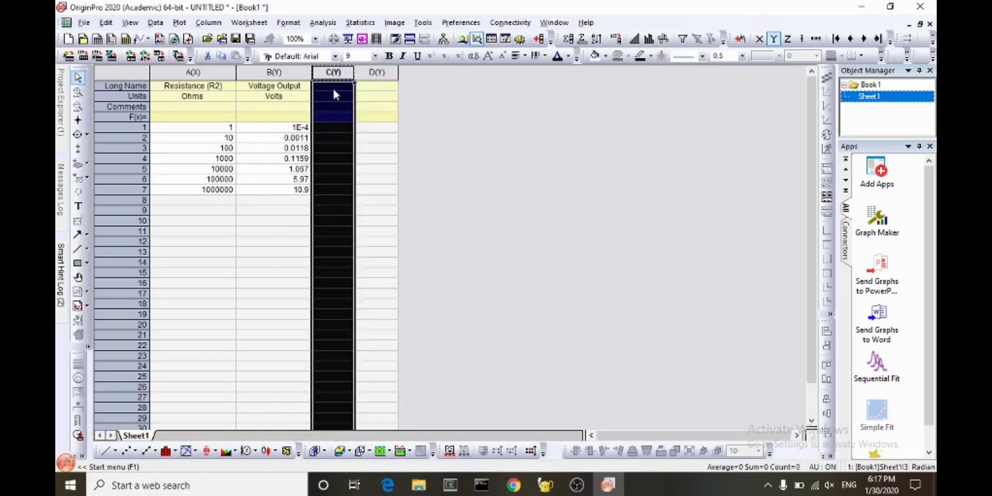
right_click(333, 74)
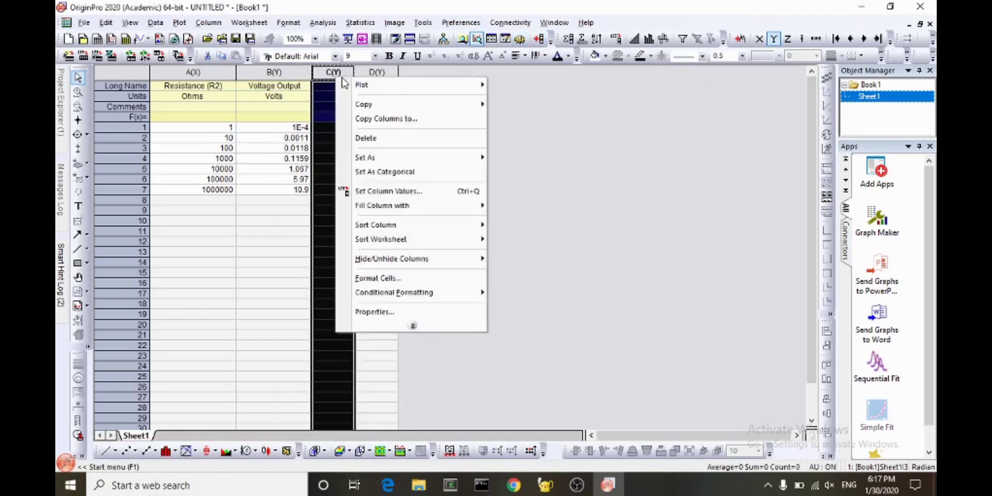
mouse_move(370, 160)
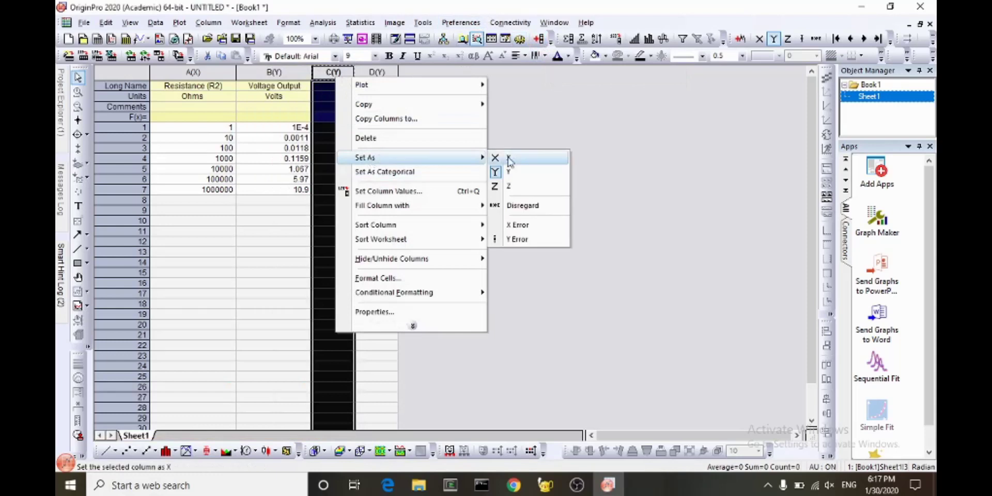
click(518, 225)
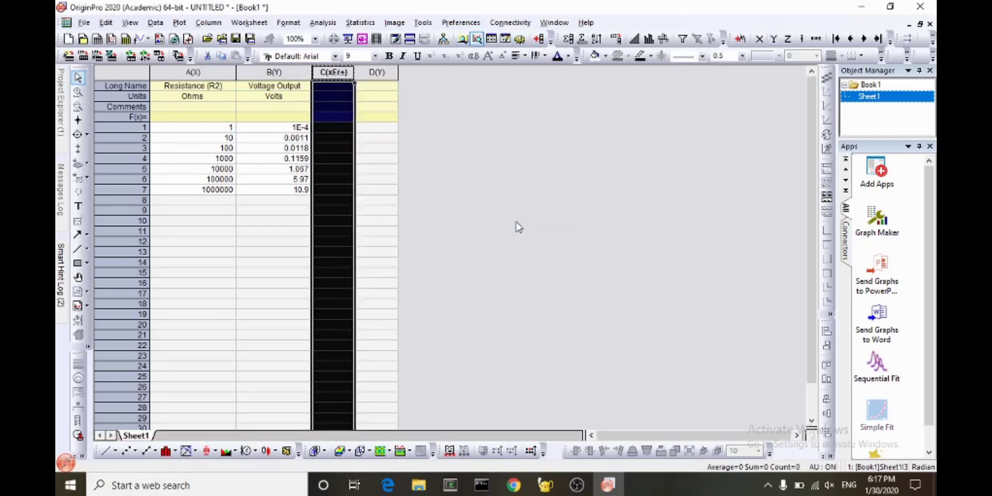
right_click(382, 74)
mouse_move(450, 157)
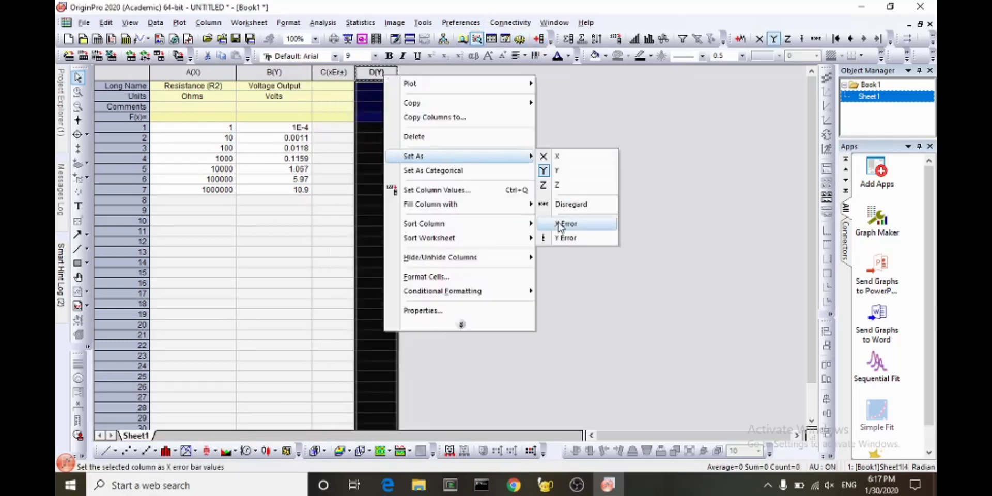
click(564, 238)
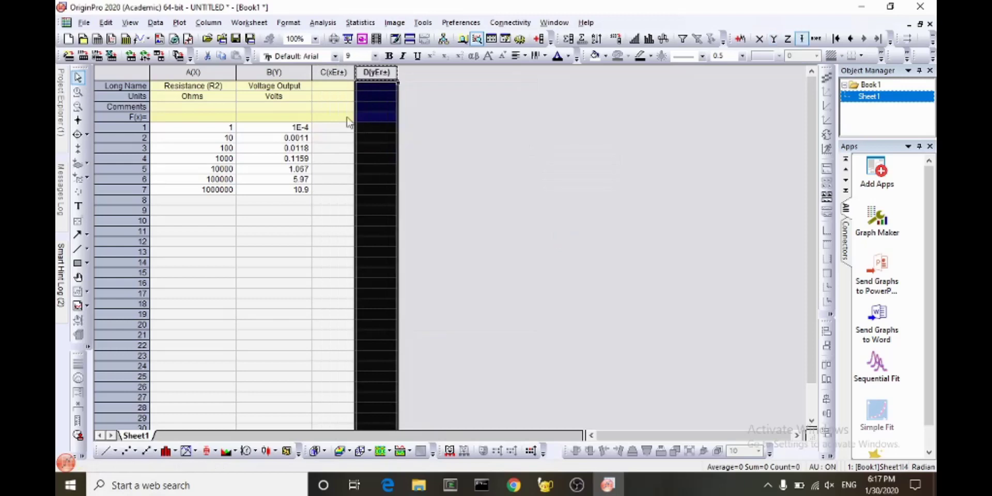
Name C 'Resistance Error' (Ohms) and D 'Voltage Error' (Volts), widening both columns.
click(333, 86)
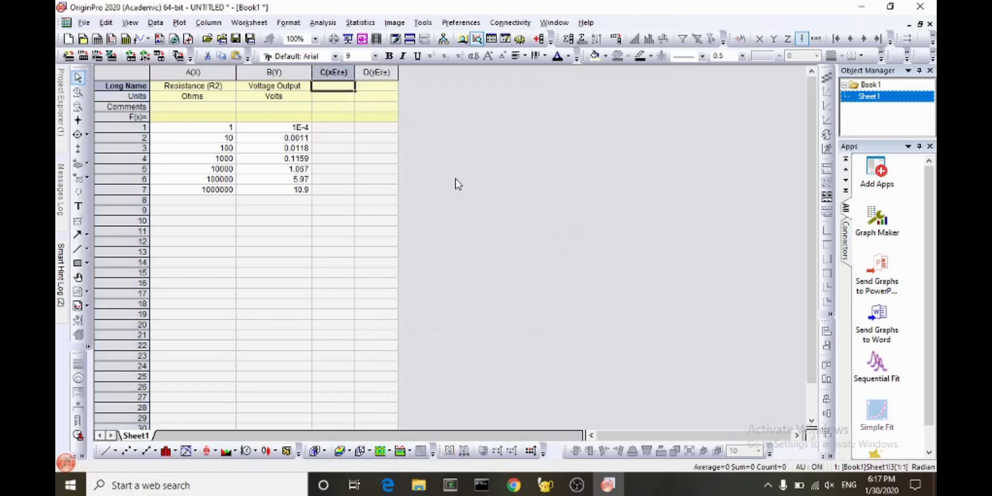
text(Resistance Error)
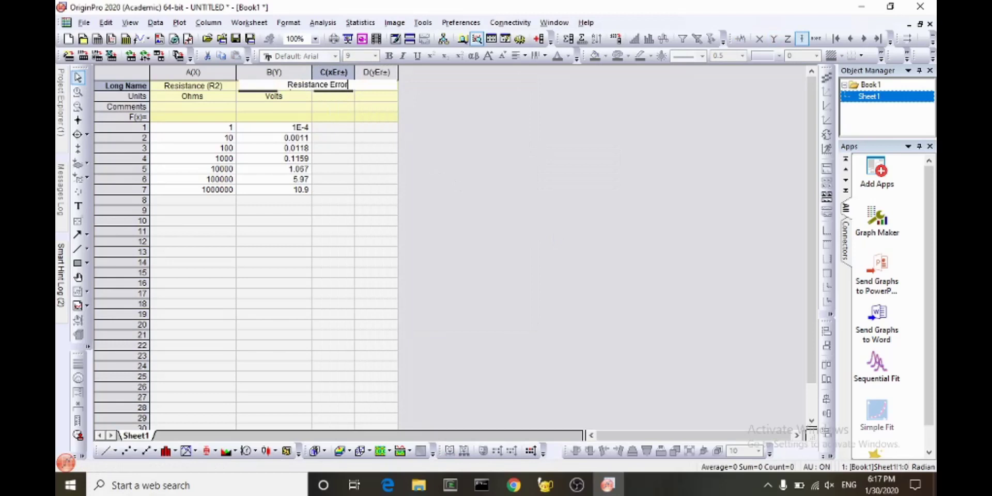
click(340, 99)
text(Oh)
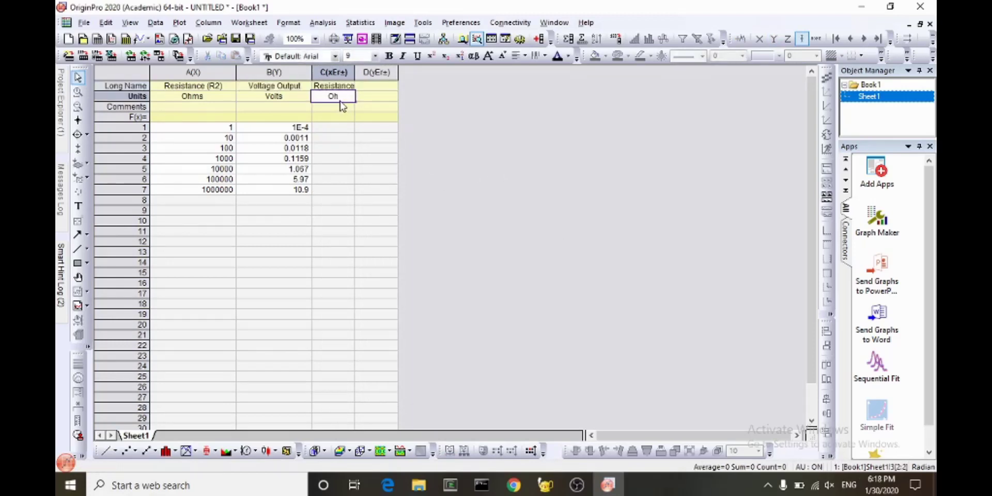
text(ms)
click(340, 101)
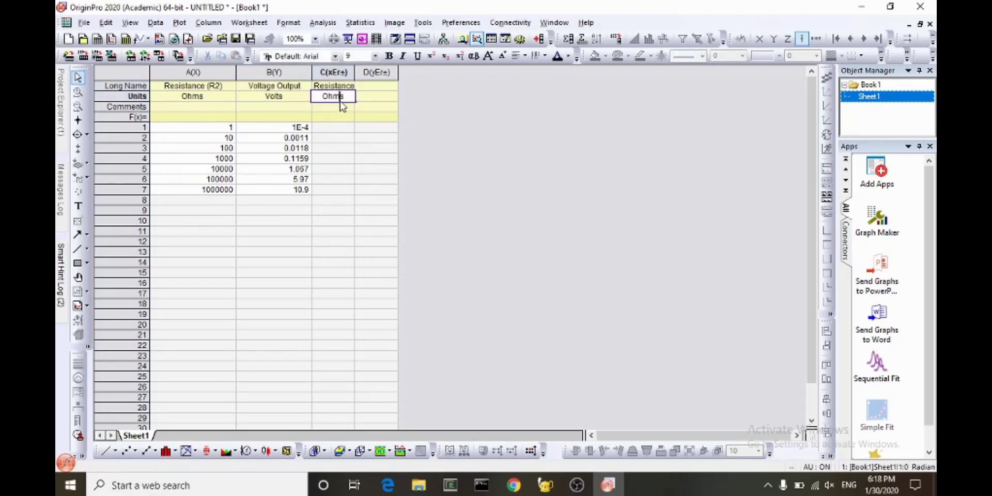
click(377, 86)
text(V)
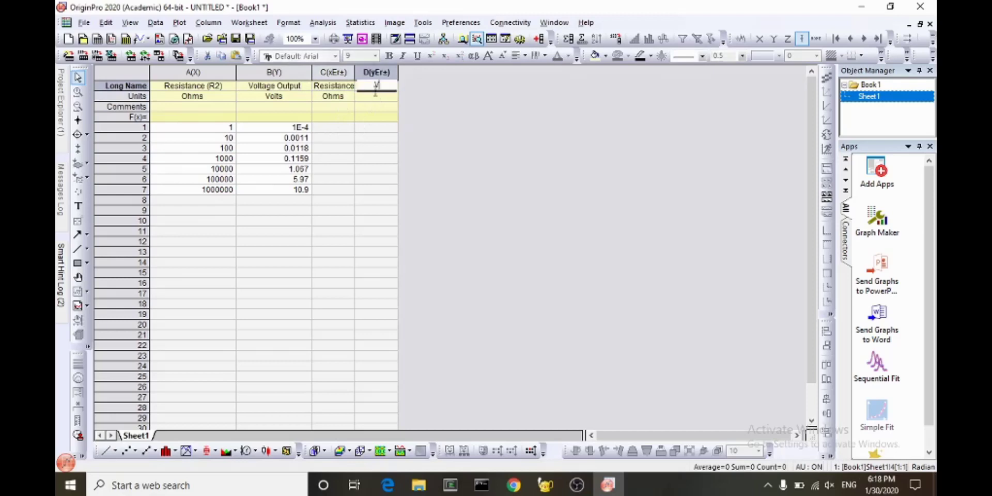
text(oltage Error)
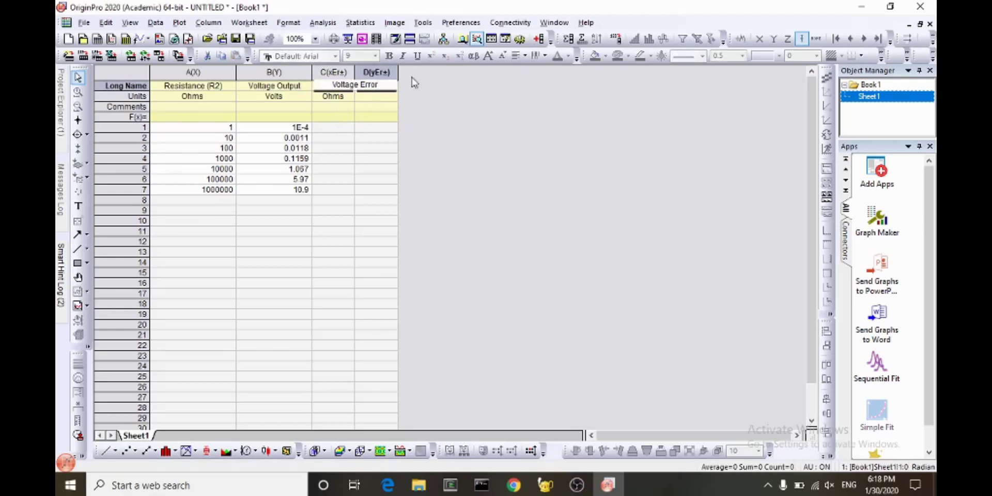
click(384, 97)
text(Volts)
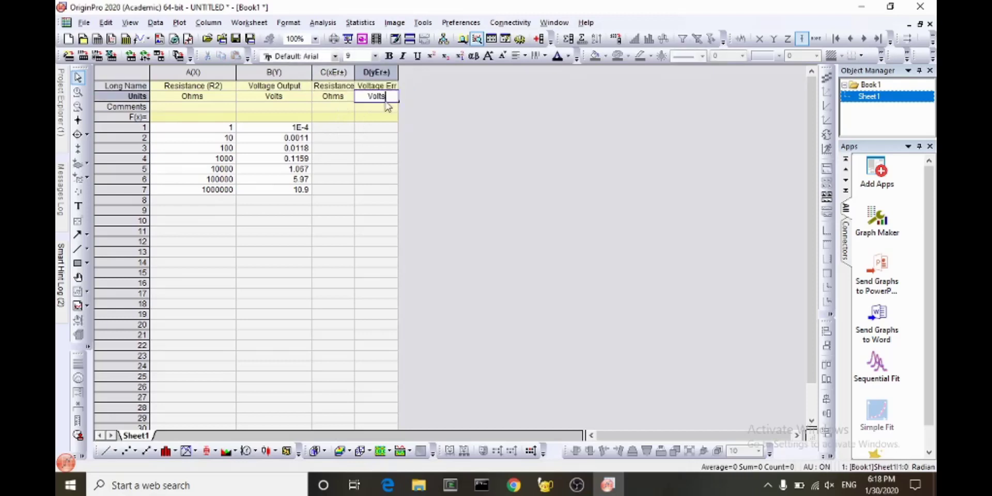
drag(356, 72, 385, 73)
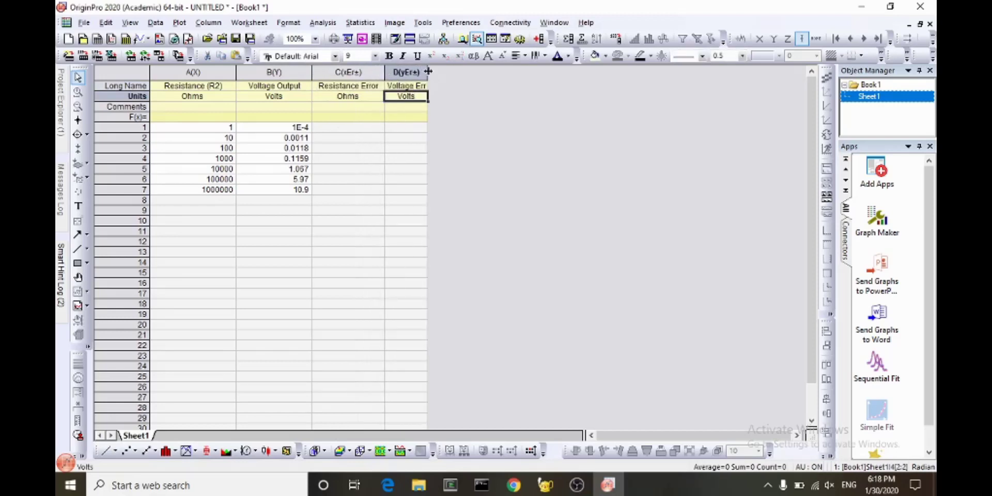
double_click(426, 71)
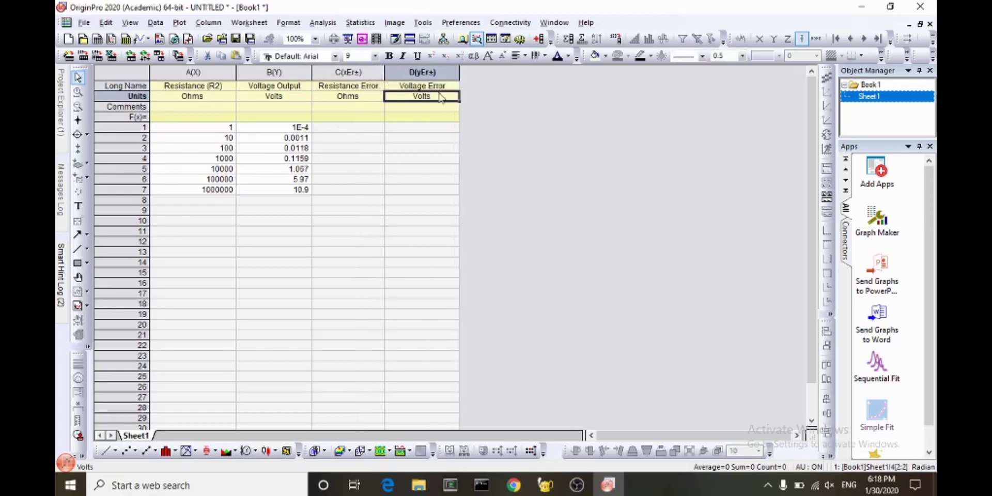
Enter 5E-5 in D1 and fill it down through D4.
click(397, 127)
drag(305, 129, 305, 158)
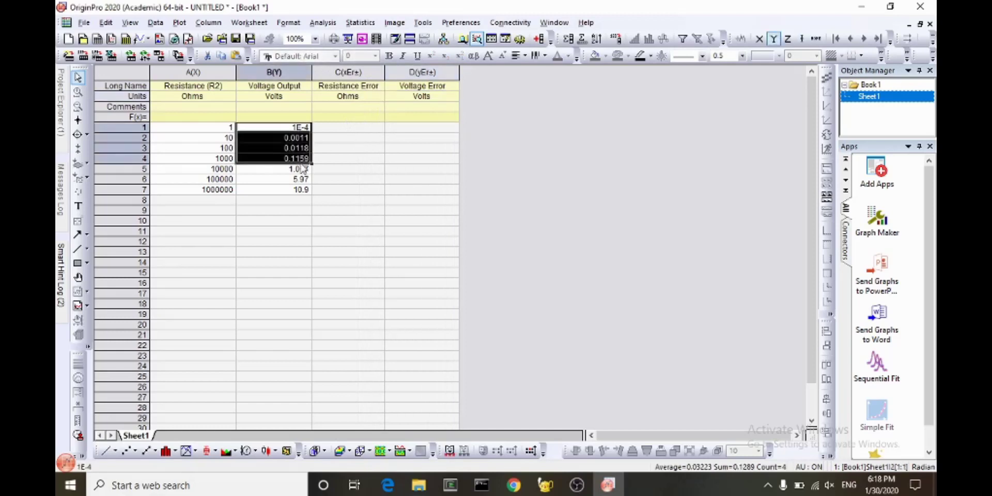
click(412, 131)
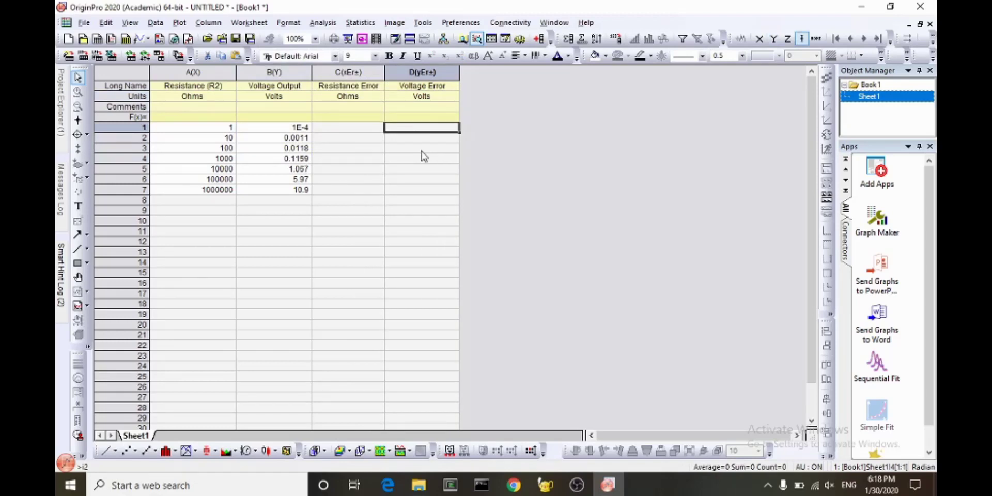
text(5E-5)
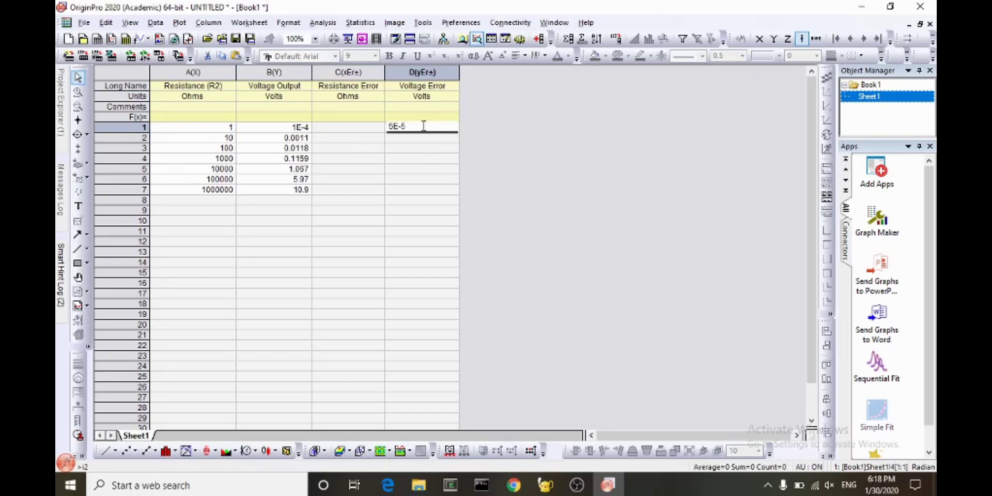
key(Return)
click(450, 129)
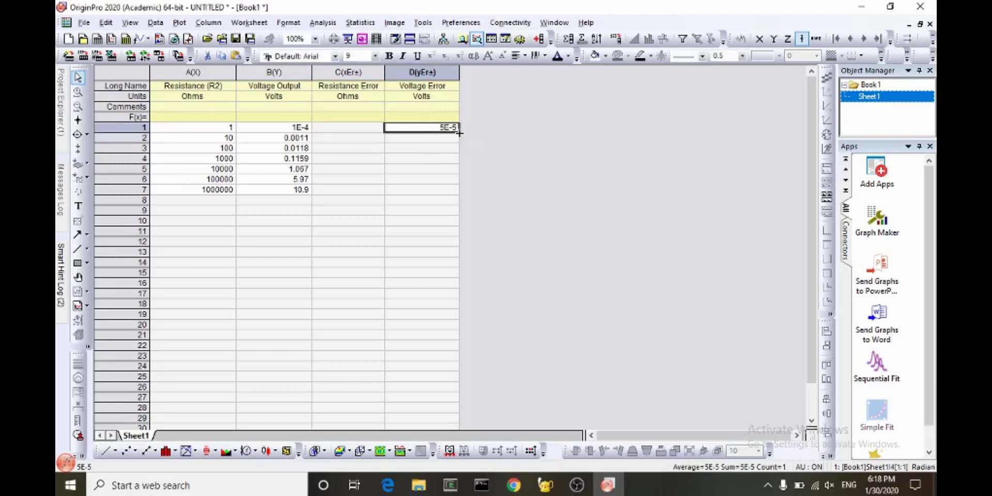
drag(458, 130, 458, 166)
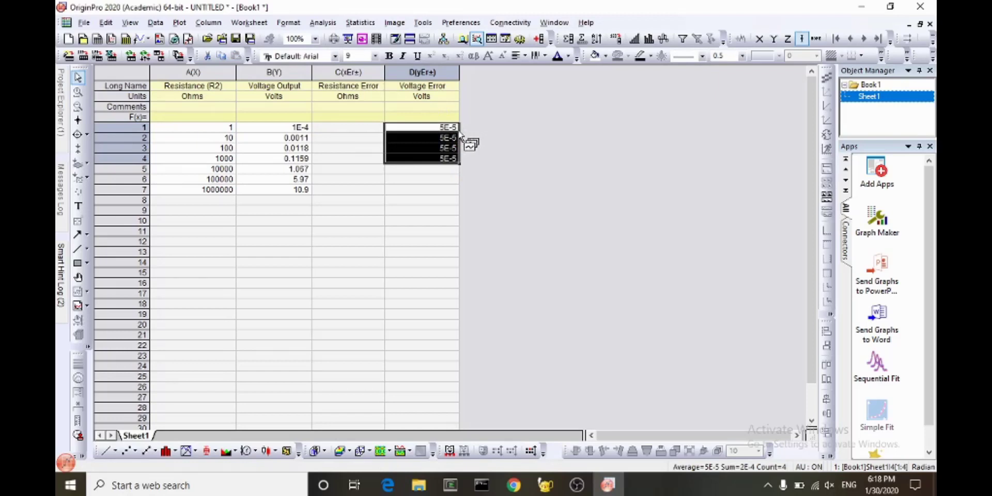
Enter 5E-4 in Voltage Error cells D5, D6 and D7.
click(448, 170)
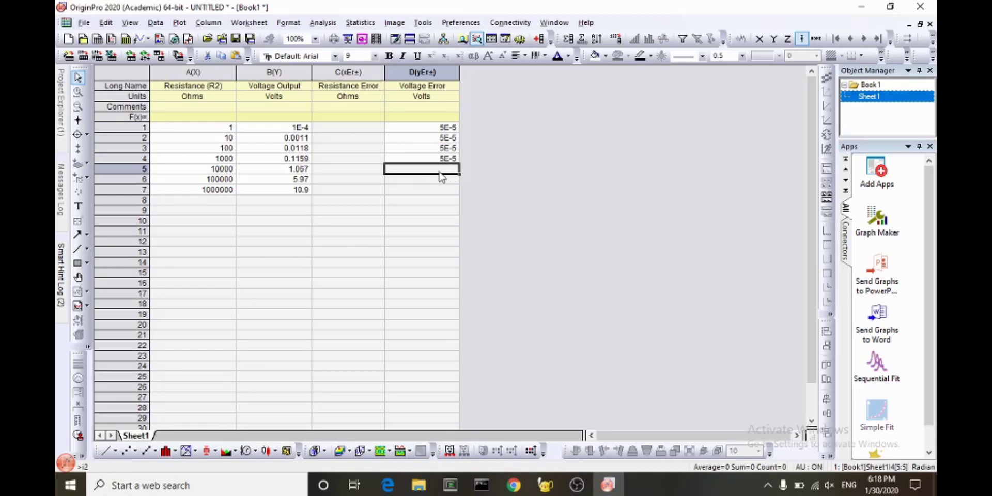
text(5E-4)
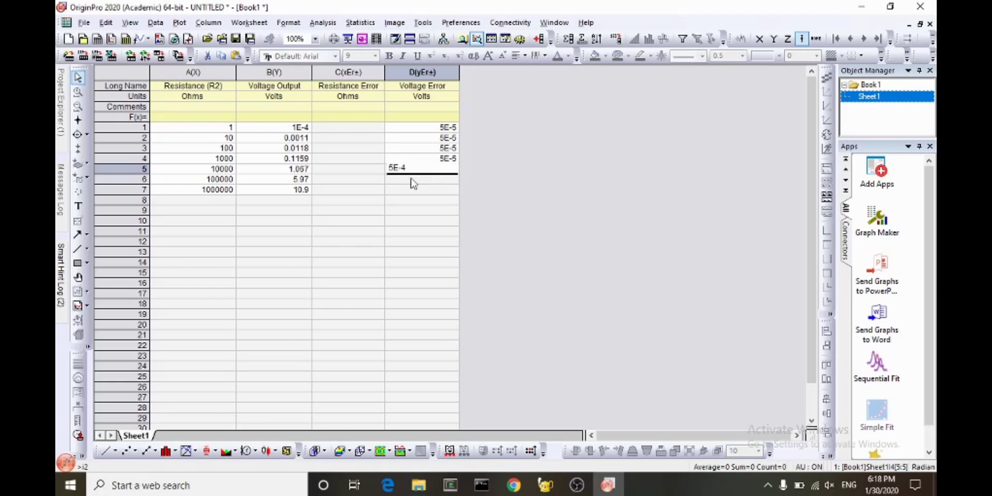
key(Return)
text(5E-4)
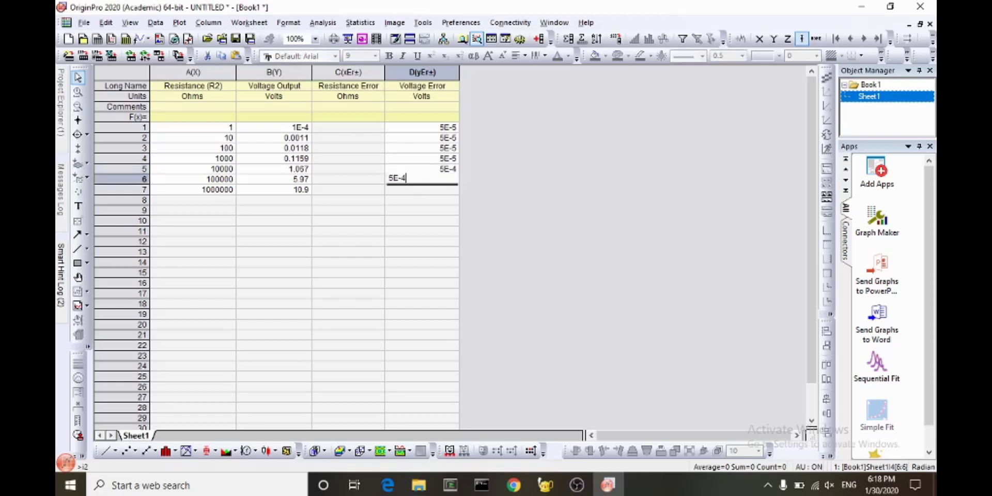
key(Return)
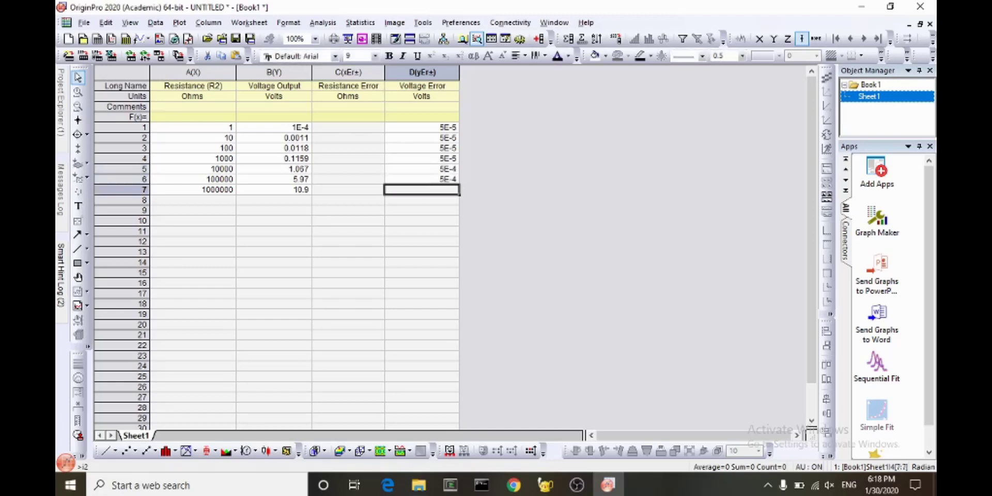
click(427, 180)
click(440, 193)
text(5E-4)
key(Return)
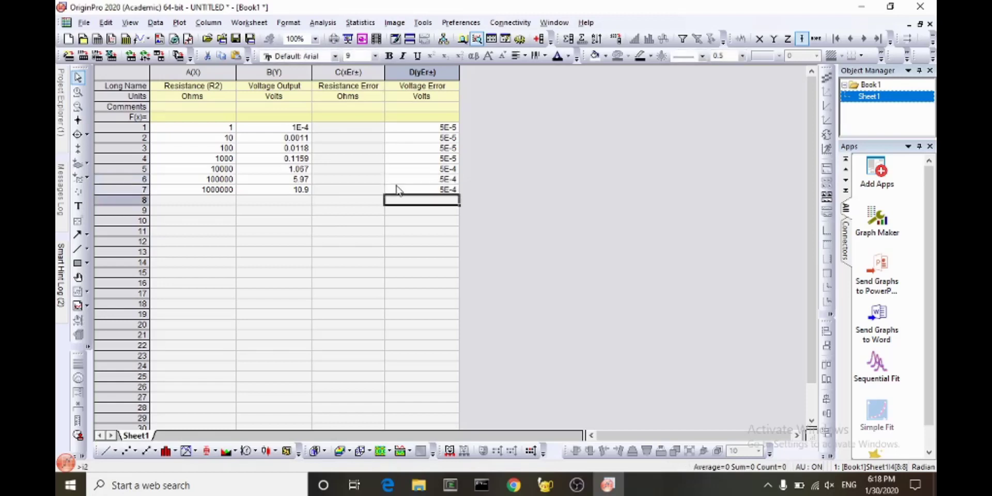
Compute column C with the formula col(A)*0.05, yielding 0.05 to 50000, and check the results.
click(353, 119)
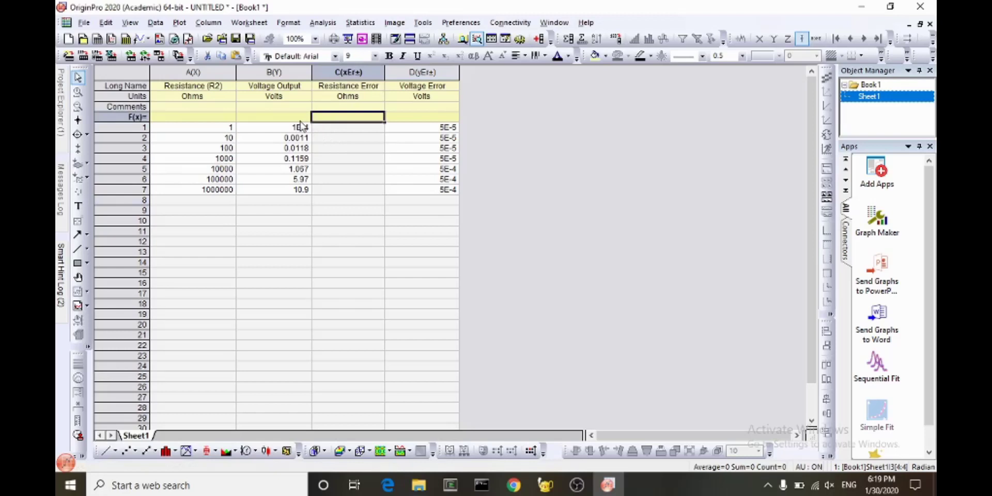
text(col(A)
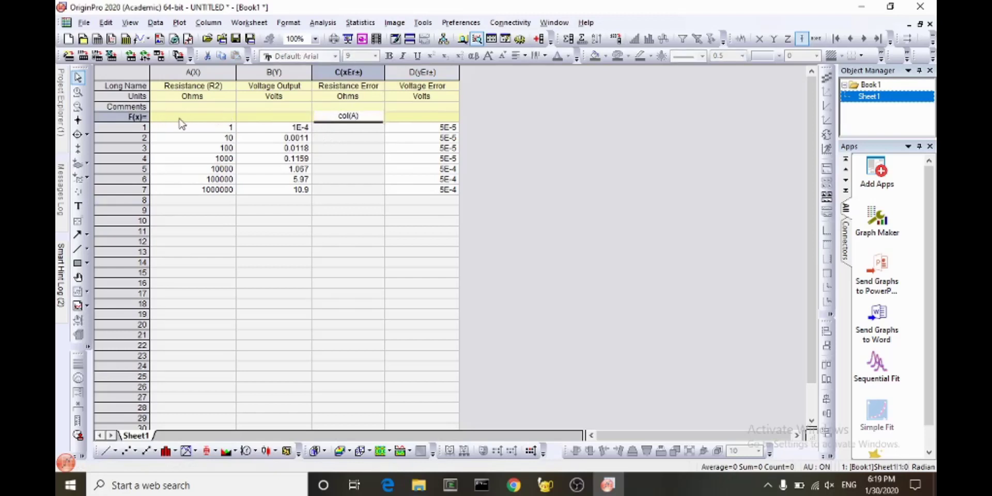
text()*0.05)
key(Return)
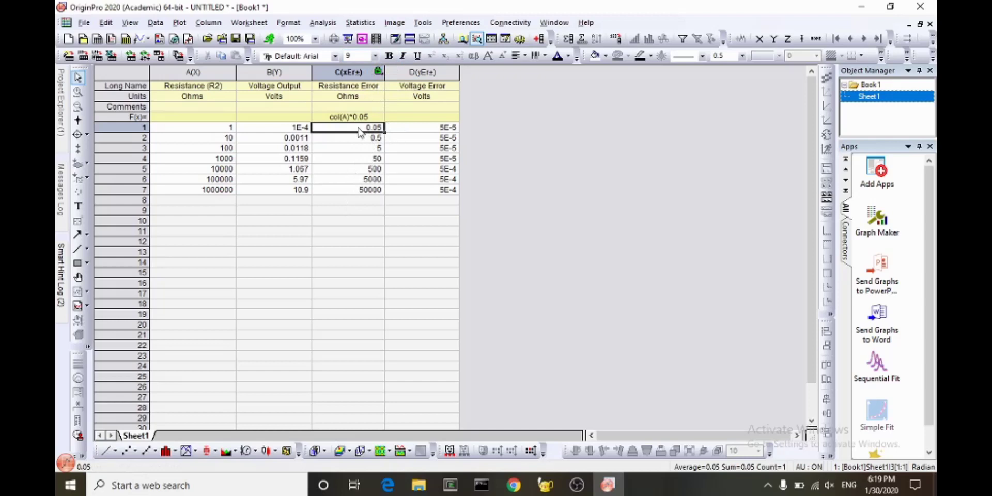
click(362, 191)
click(371, 212)
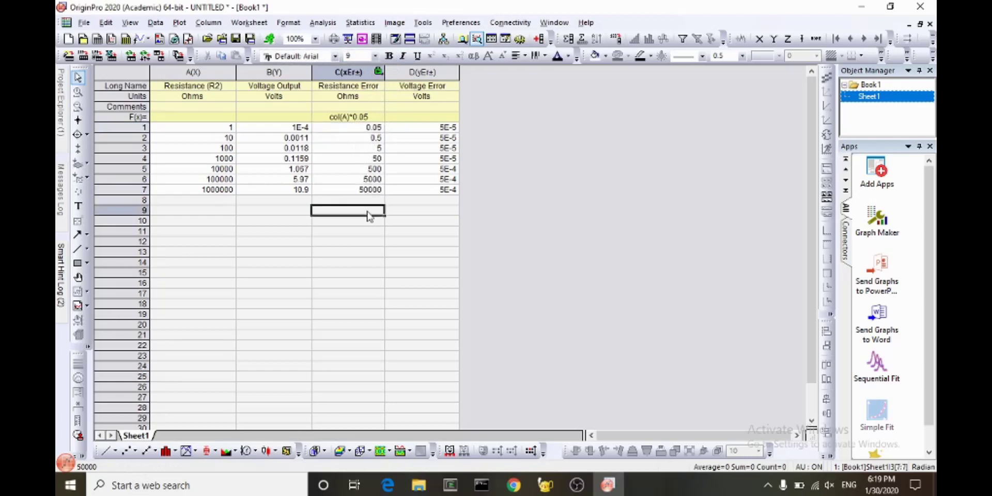
click(379, 72)
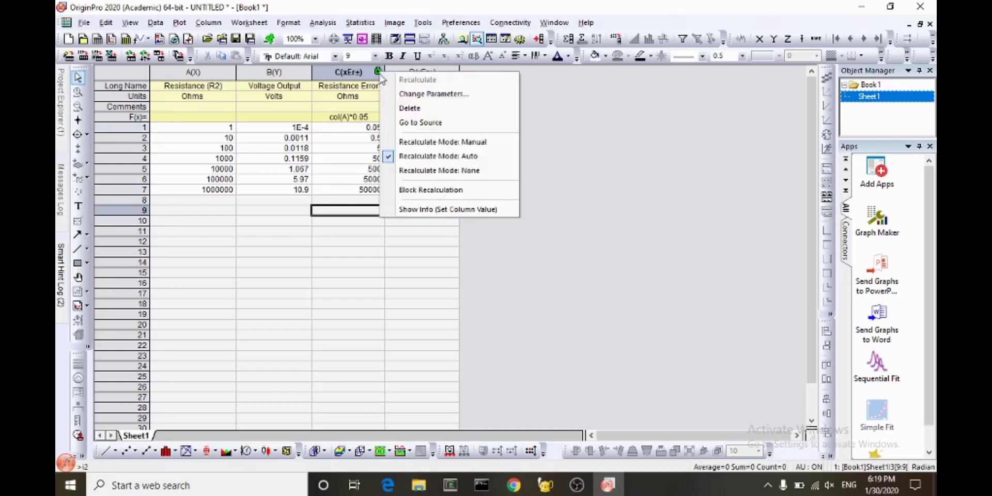
click(351, 256)
click(367, 150)
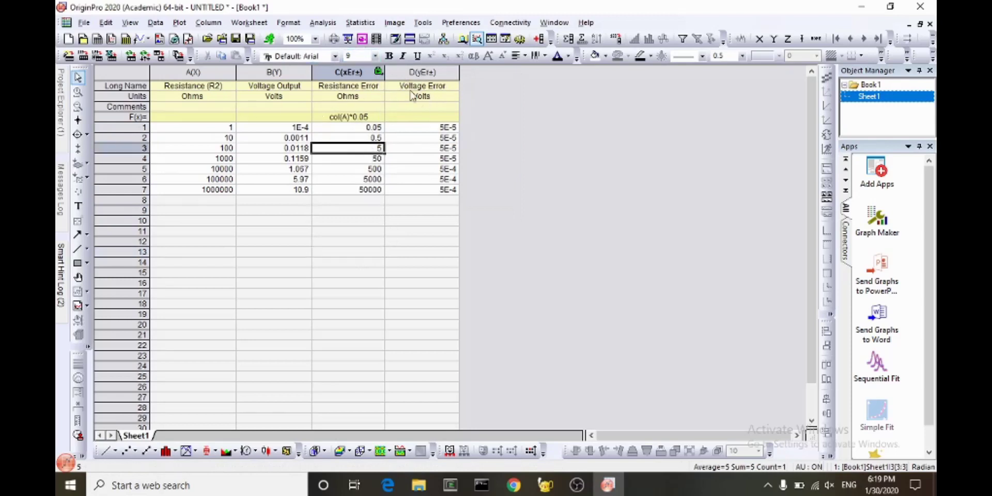
Add two new columns and set column E as X, creating E(X2) and F(Y2).
click(418, 72)
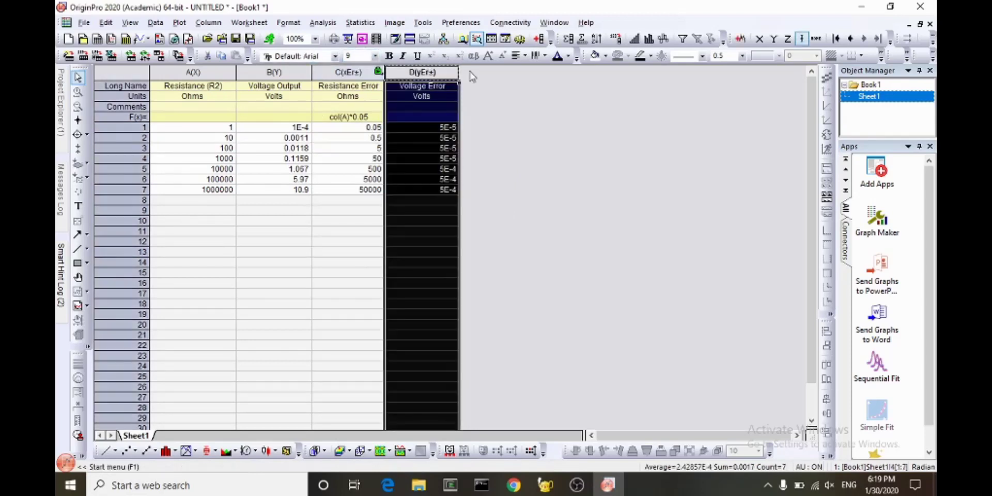
click(543, 43)
click(542, 42)
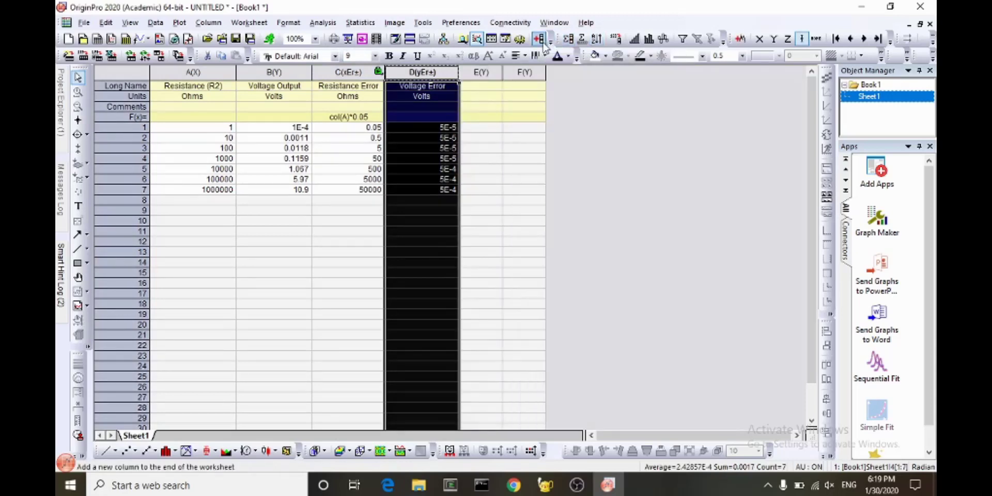
click(480, 72)
right_click(489, 75)
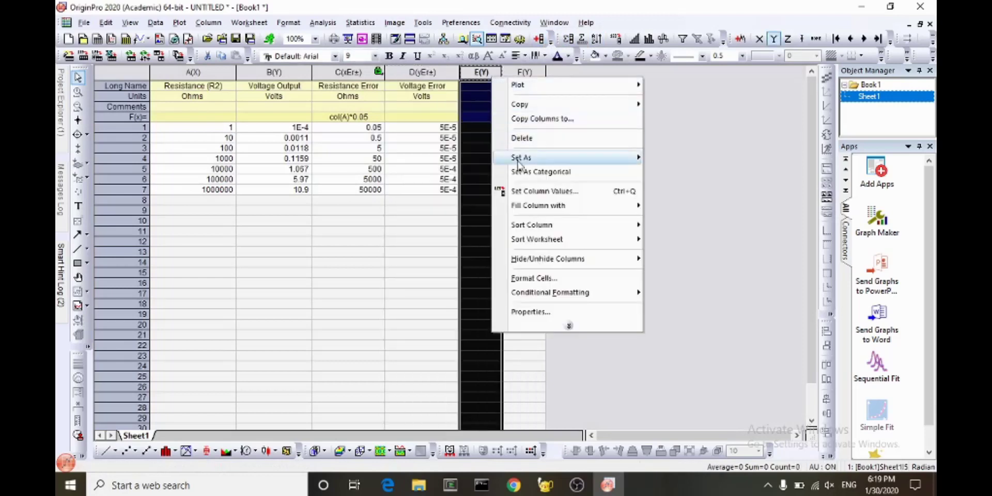
mouse_move(519, 158)
click(665, 158)
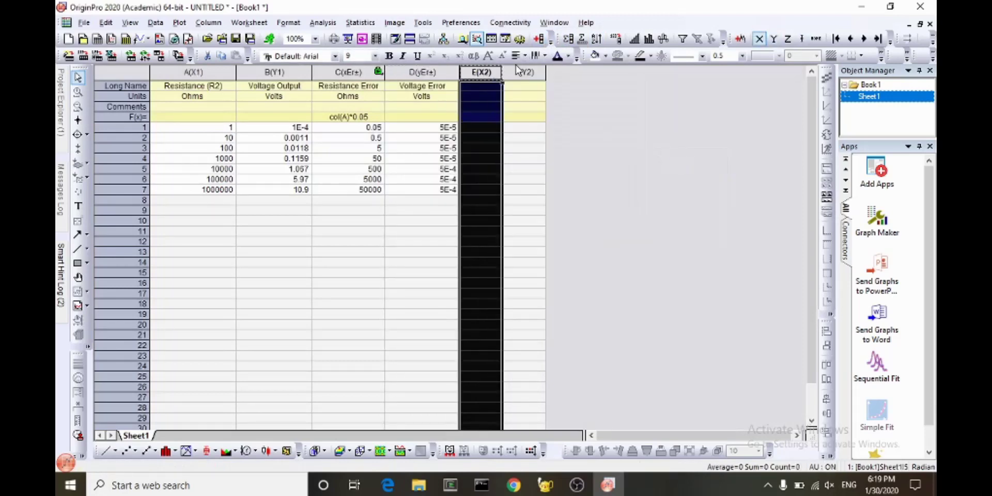
Select columns A, B, E and F in turn to compare their X/Y designations.
click(226, 79)
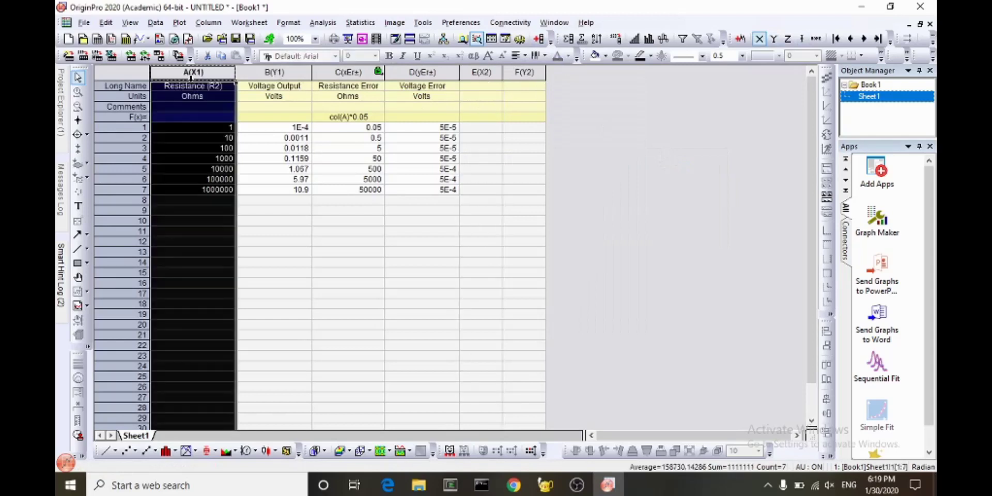
click(487, 72)
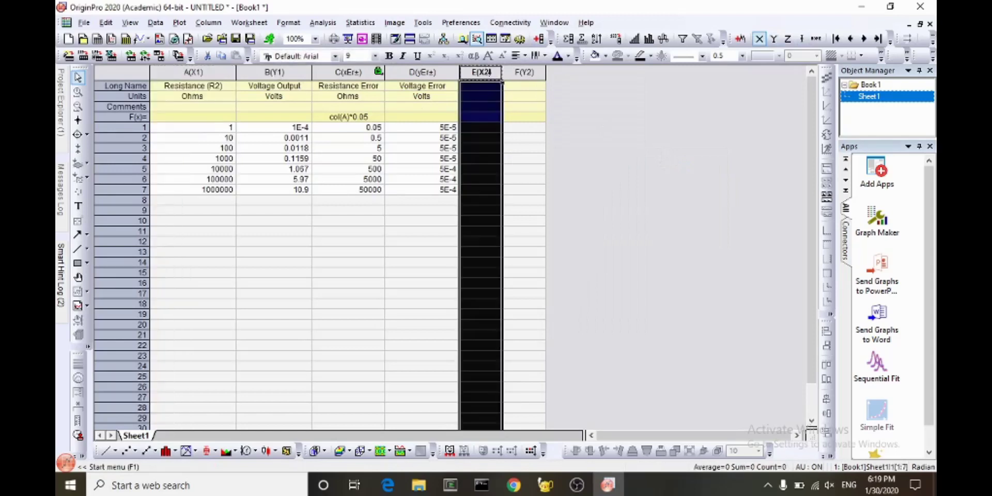
click(193, 73)
click(274, 72)
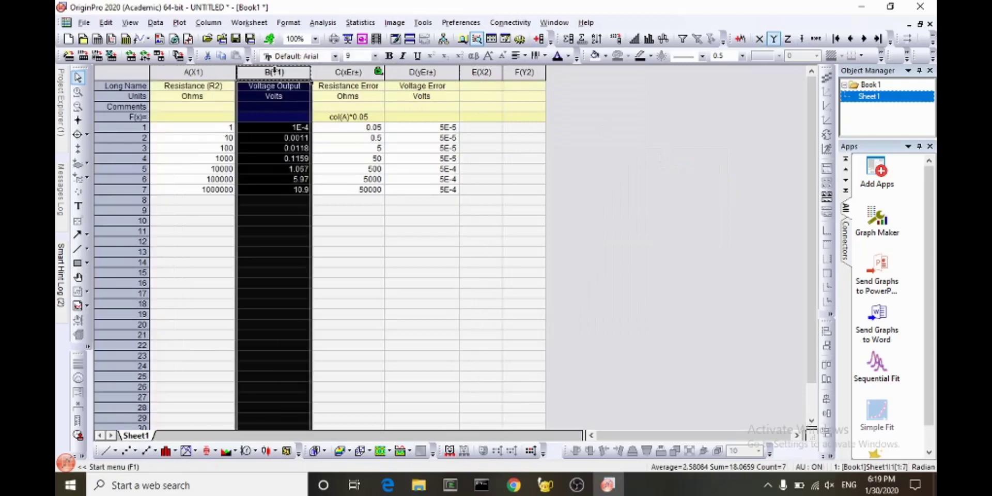
click(487, 72)
click(517, 75)
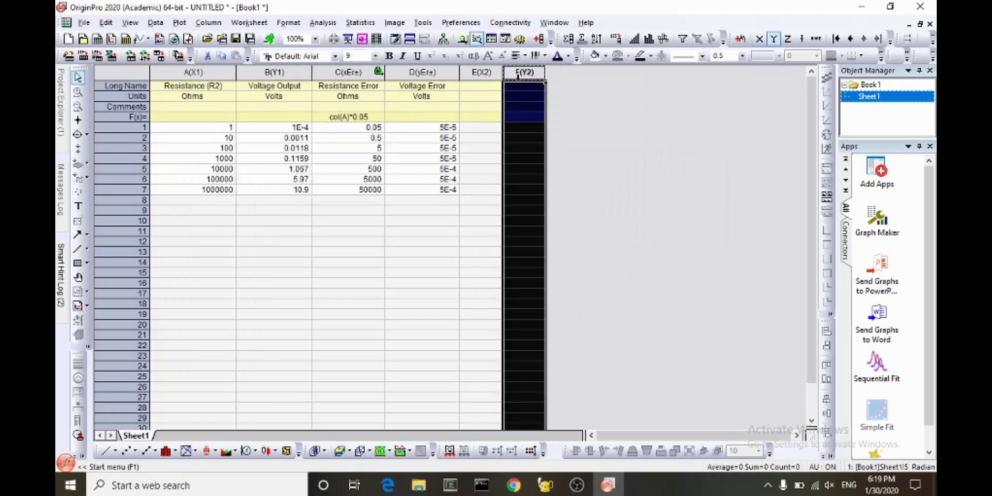
click(481, 74)
click(523, 71)
click(184, 69)
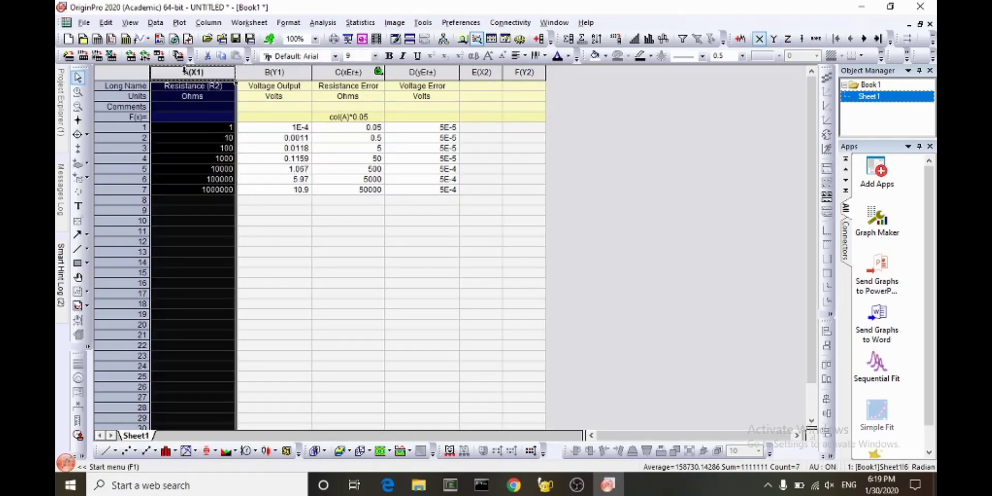
click(251, 73)
click(577, 484)
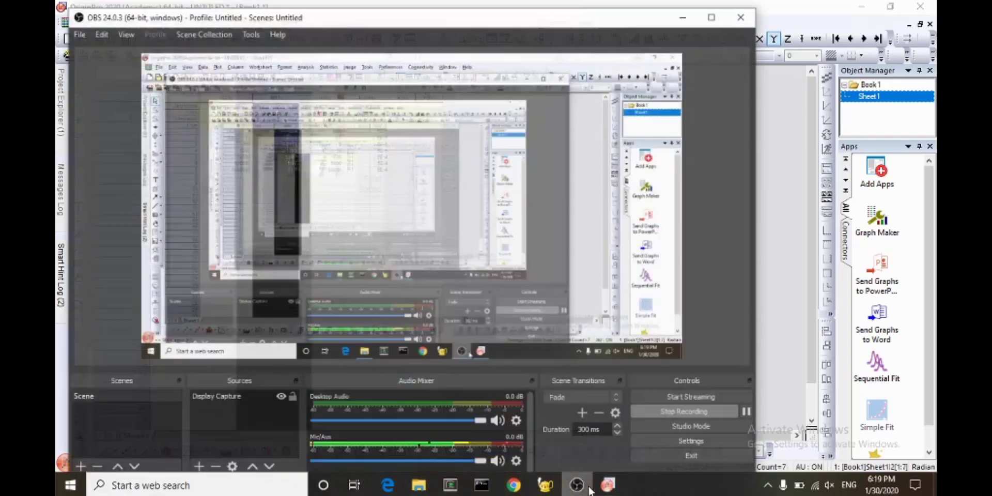
click(608, 484)
click(622, 177)
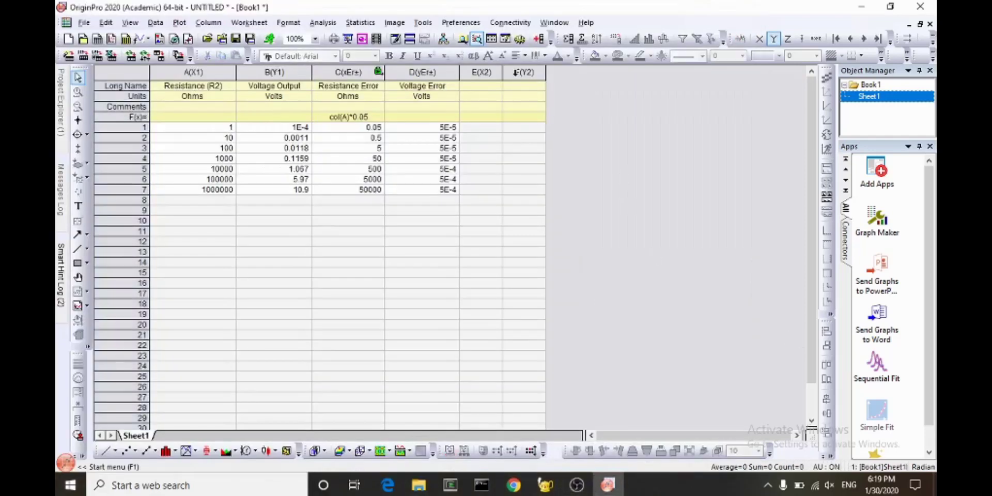
Name column E 'Resistance Values', widen it, and name column F 'Voltage Out'.
click(477, 75)
double_click(479, 87)
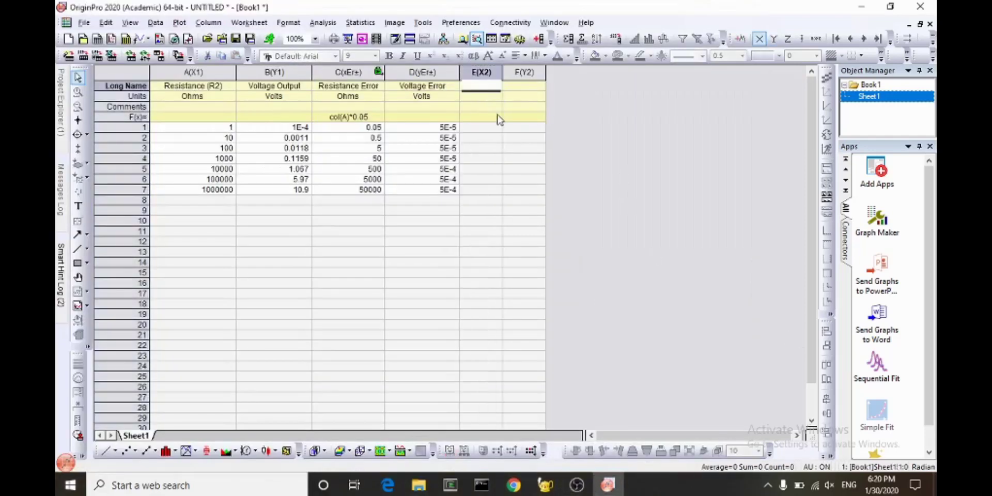
text(Resistance Values)
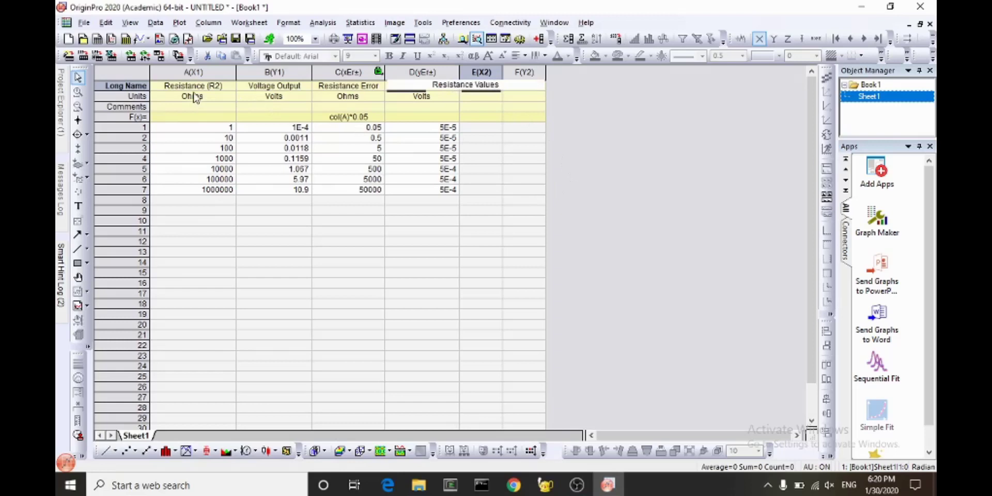
click(487, 118)
drag(503, 69, 548, 68)
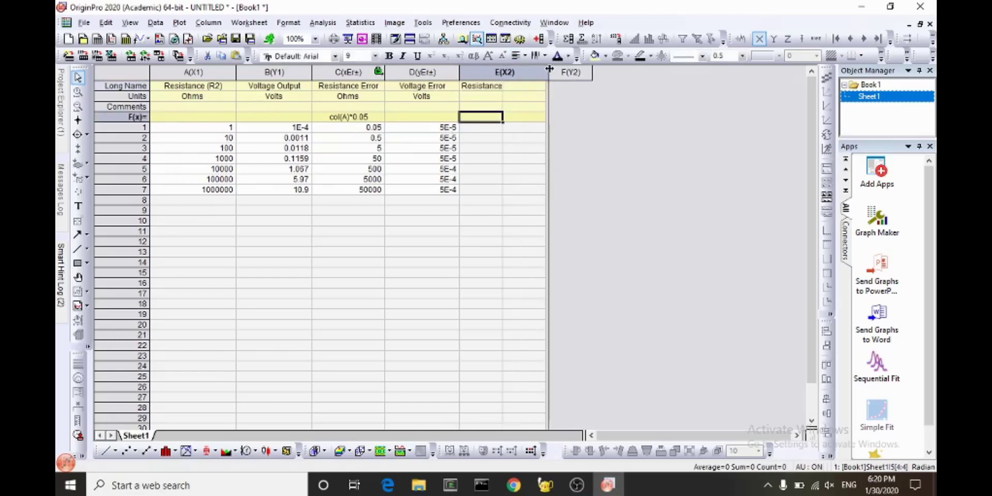
click(572, 87)
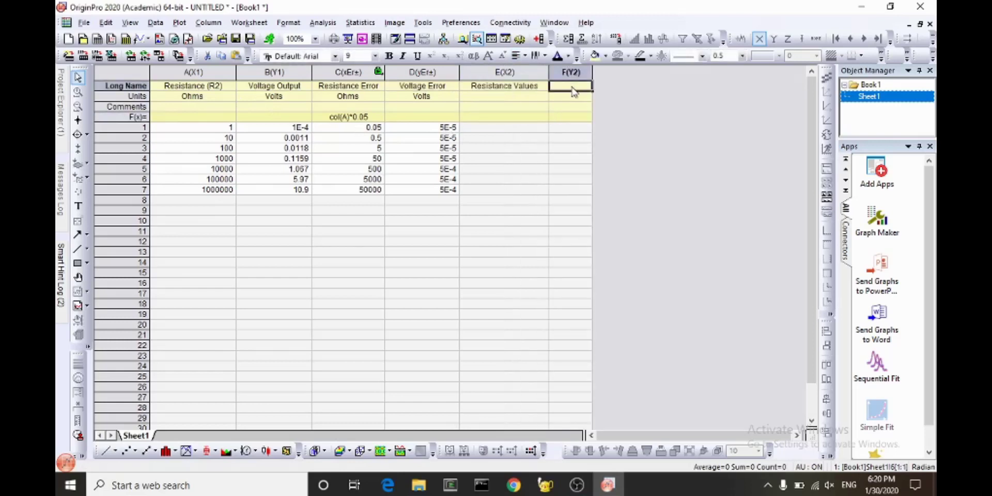
text(Volt)
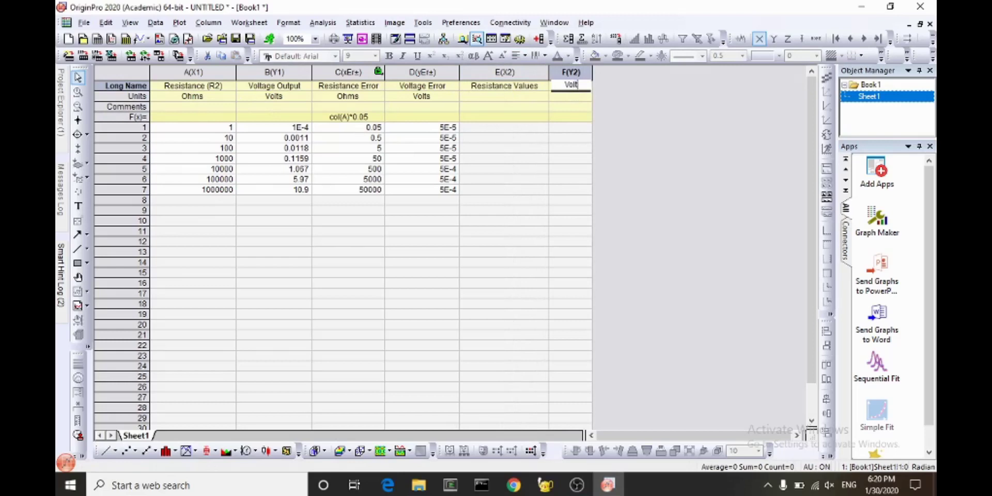
text(age Out)
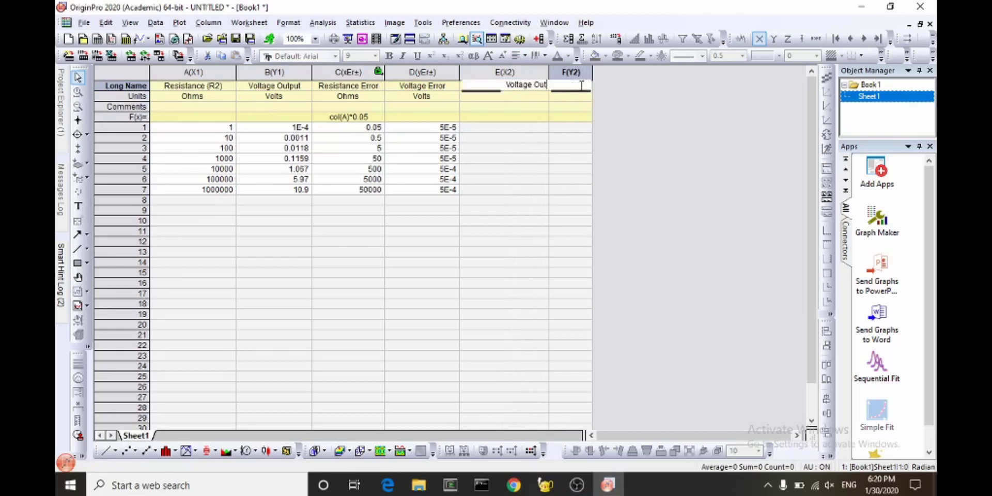
key(Return)
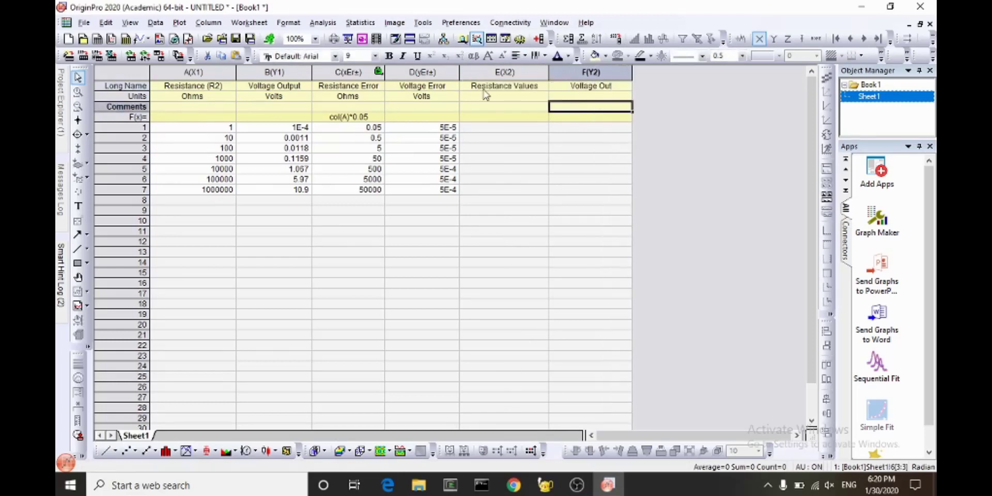
Enter the comment 'Theoretical' for both column E and column F.
click(480, 106)
text(Theor)
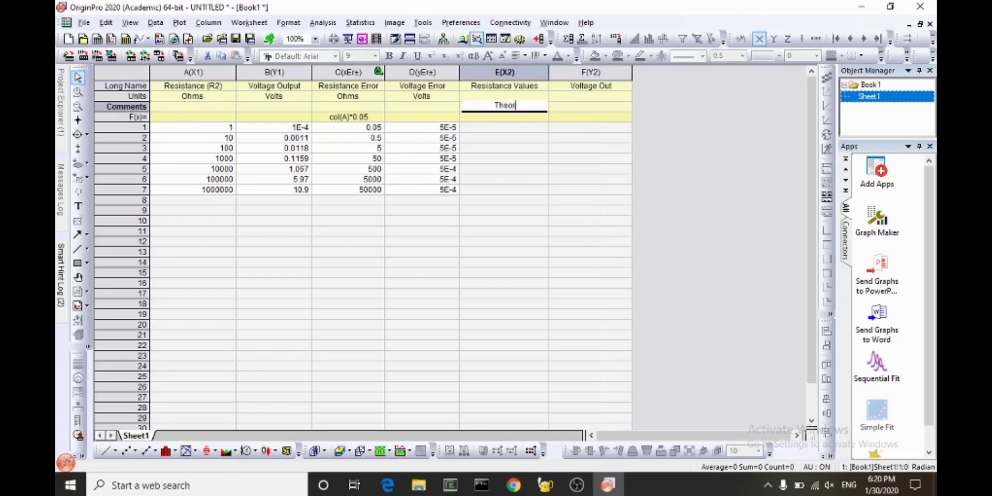
text(etical)
key(Tab)
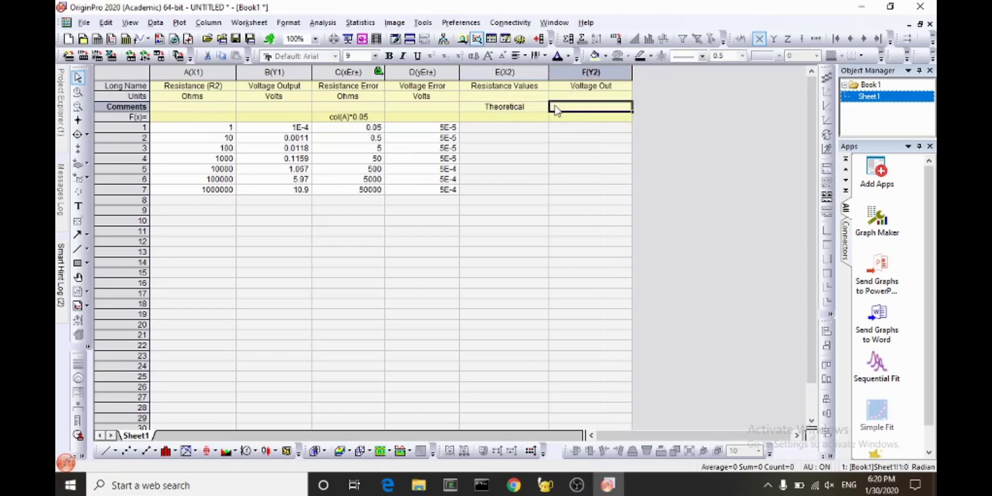
text(Theoretica)
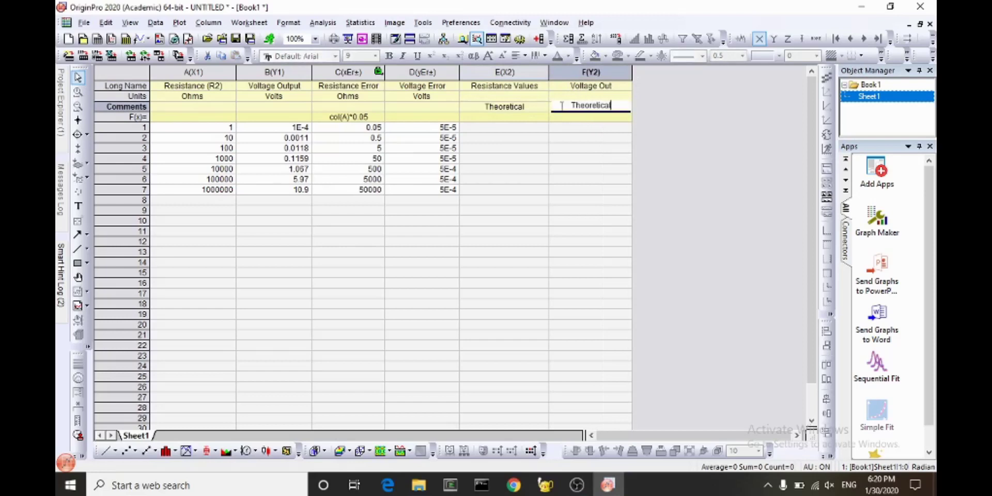
text(l)
click(509, 119)
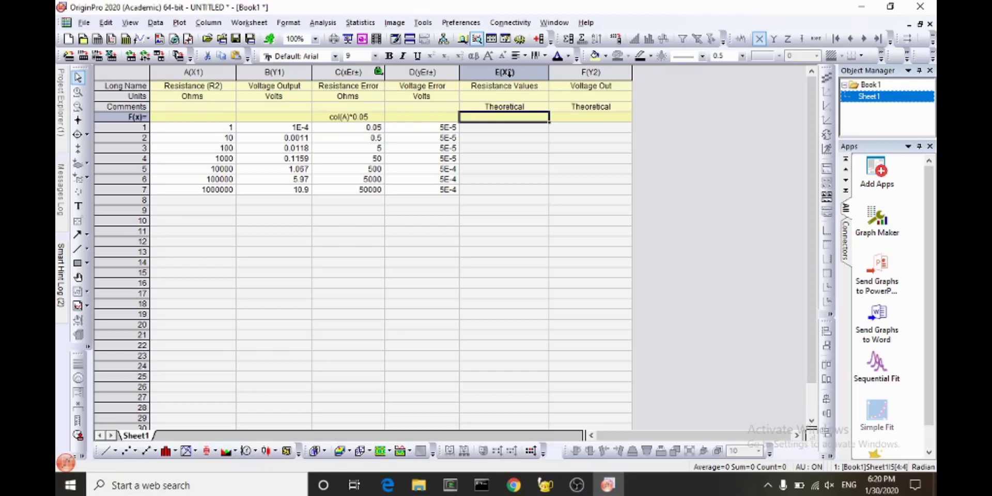
Fill column E using Fill Column With > A Set of Numbers, To 1000000, increment 0.1.
right_click(511, 76)
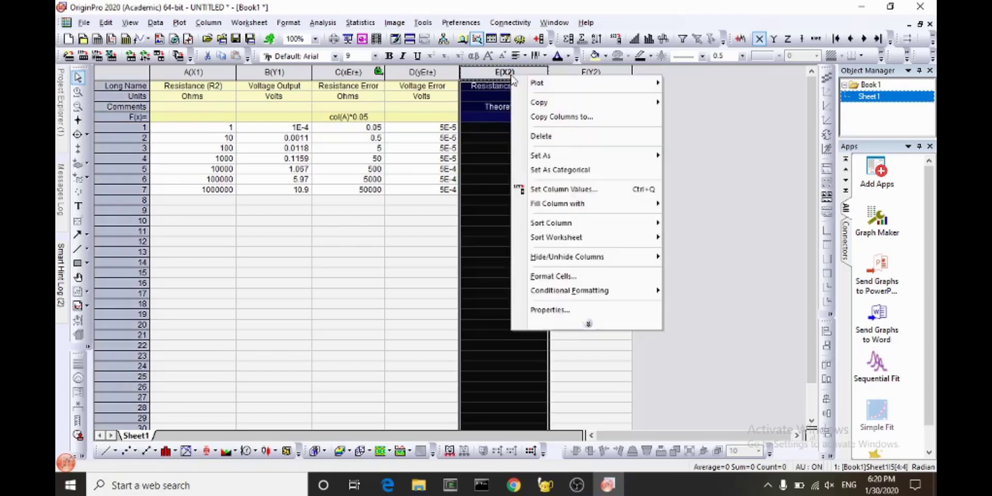
click(598, 324)
mouse_move(618, 206)
click(697, 207)
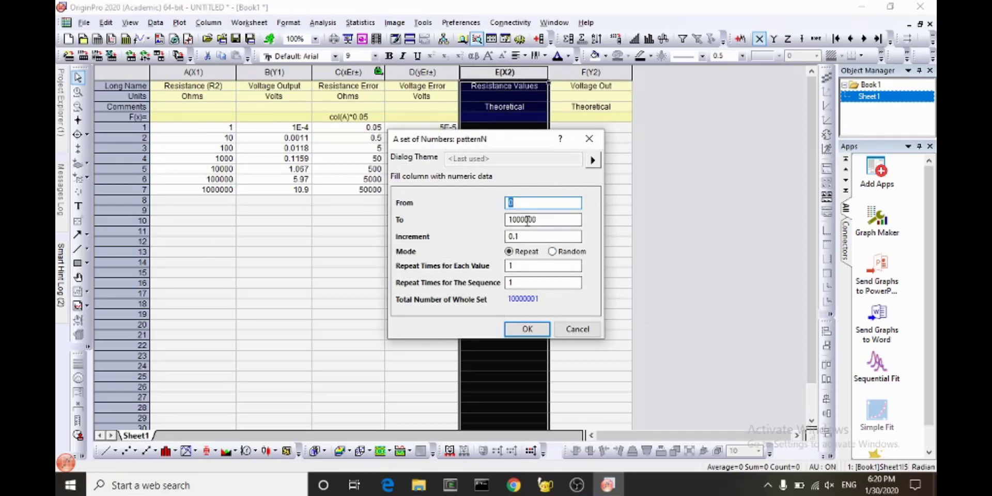
click(527, 329)
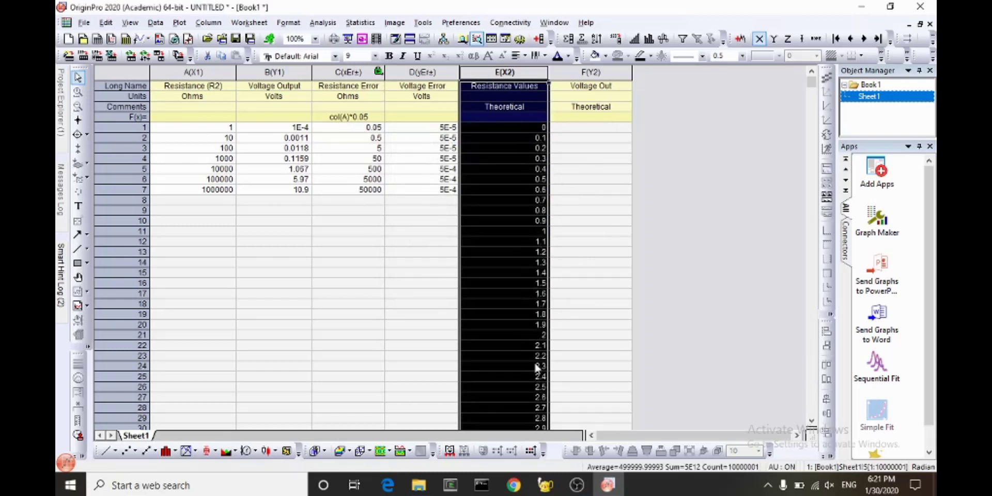
click(597, 119)
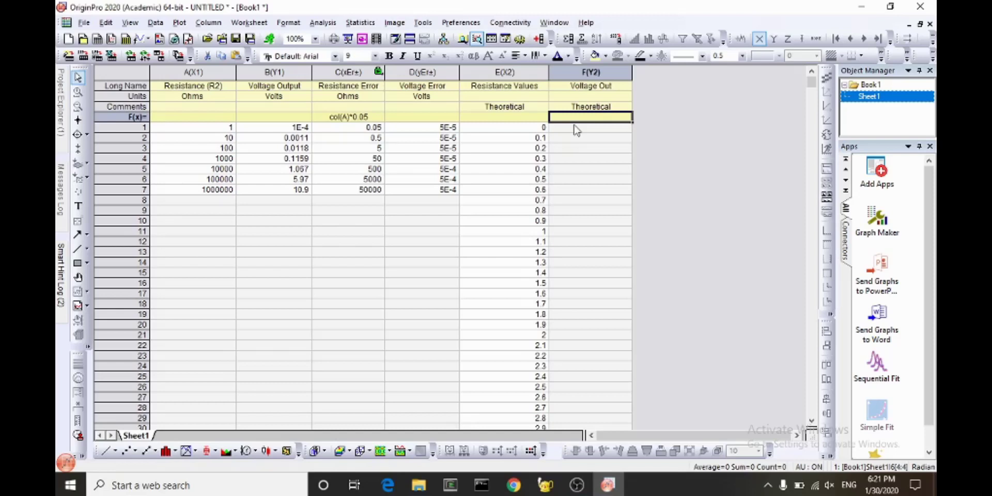
Enter 12*col(E)/(col(E)+1E5) as column F's F(x)= formula.
text(12)
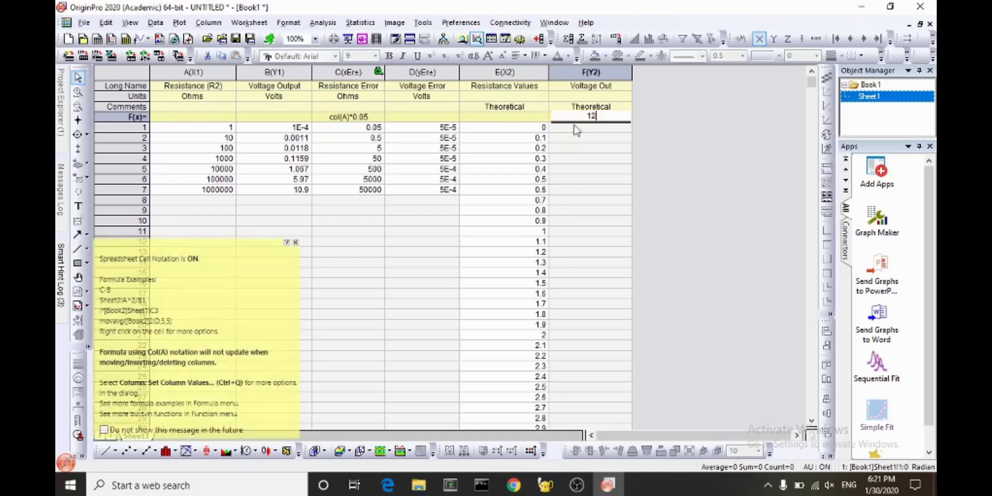
text(*)
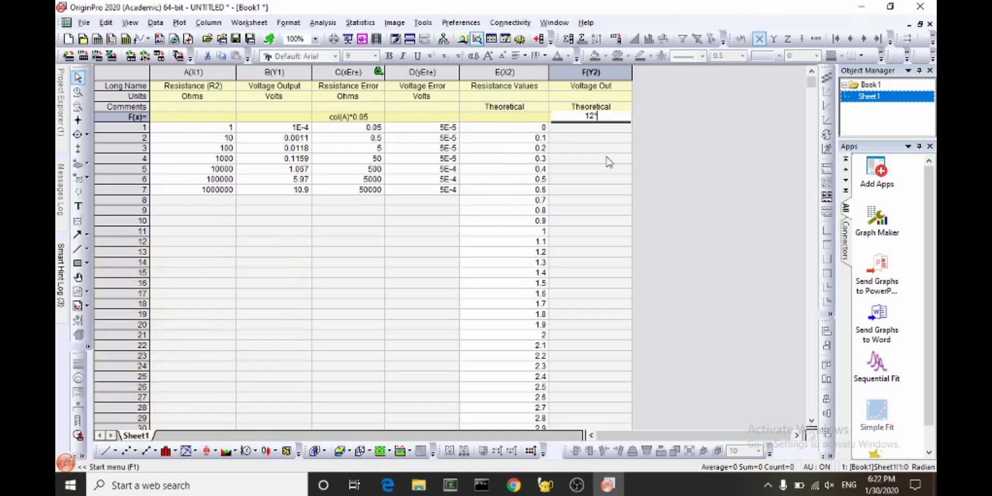
text(col(E))
text()/(col(E)
text())
text(+)
text(1E5)
text())
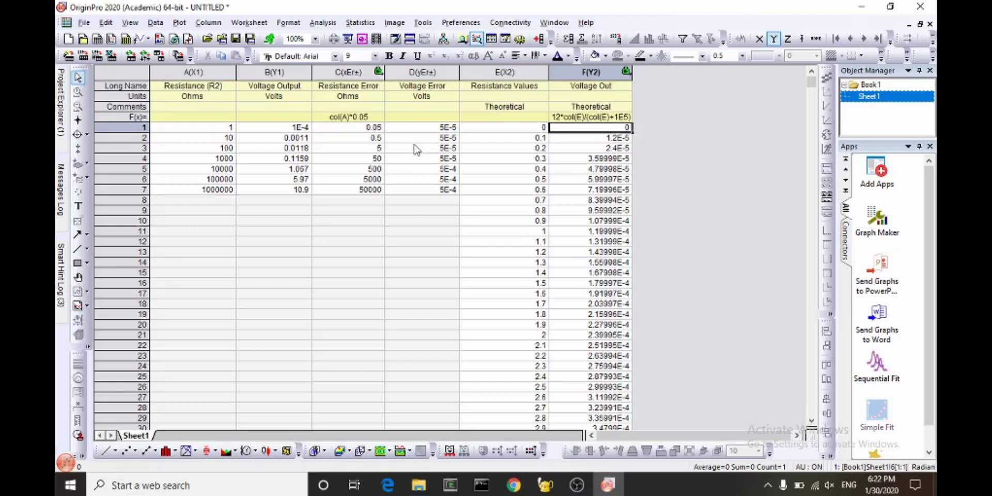
Plot columns A–D as a Symbol > Scatter graph of Voltage Output versus Resistance (R2).
drag(194, 73, 408, 78)
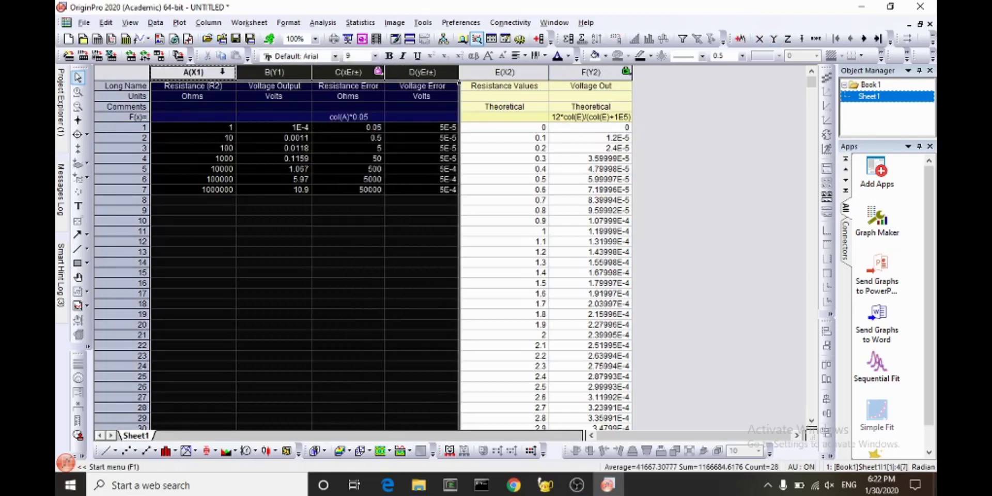
right_click(223, 72)
mouse_move(310, 79)
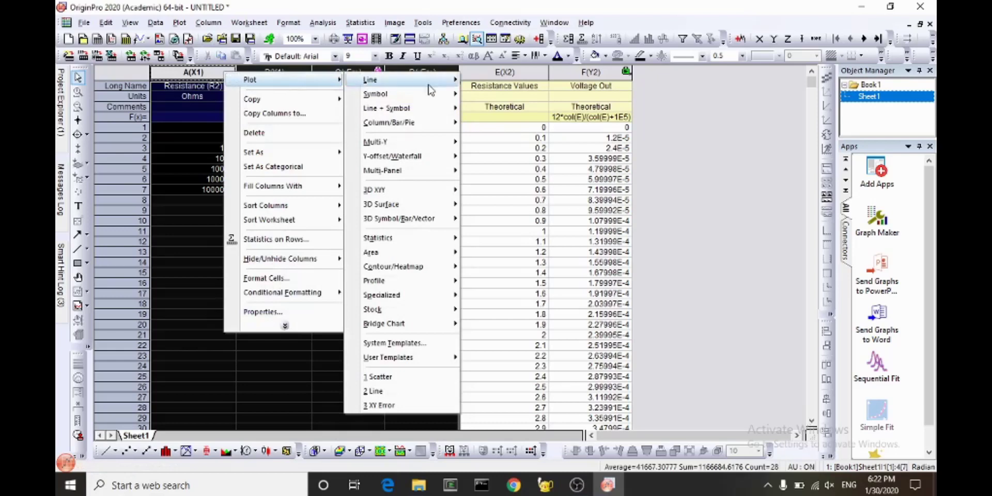
mouse_move(429, 94)
click(483, 96)
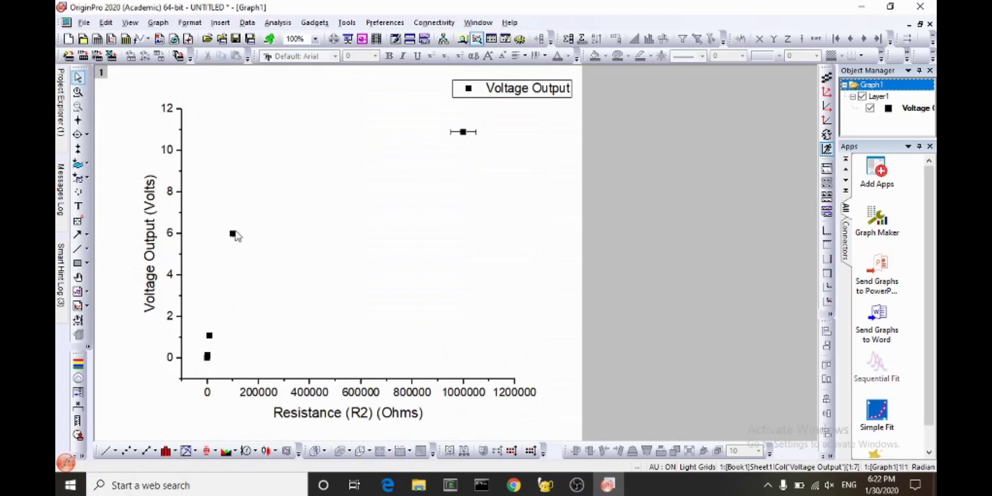
mouse_move(233, 236)
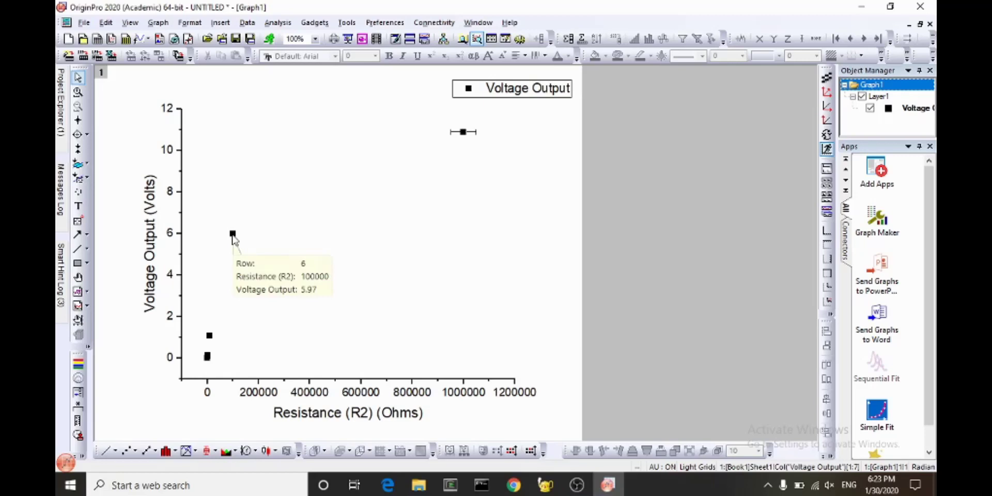
In Plot Details, switch the data symbols to circles of size 3 and apply.
right_click(233, 238)
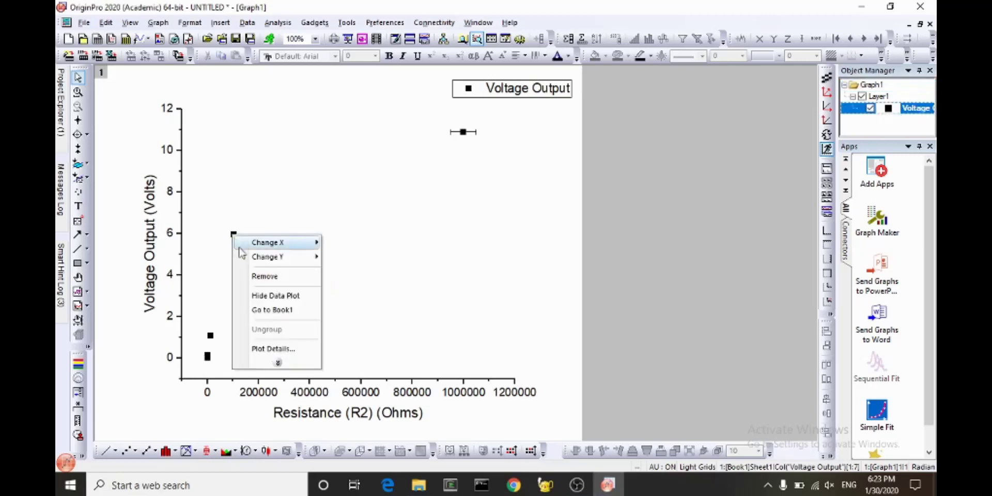
click(273, 349)
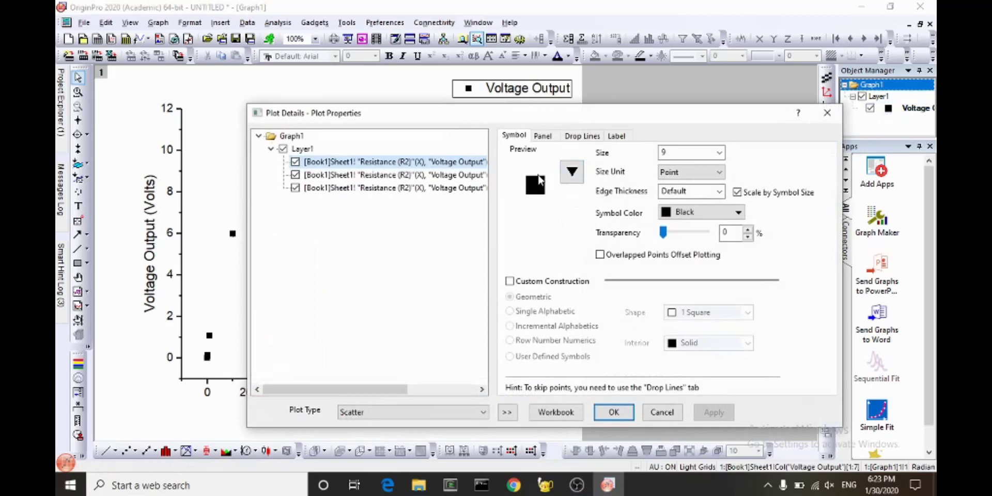
click(572, 171)
click(498, 217)
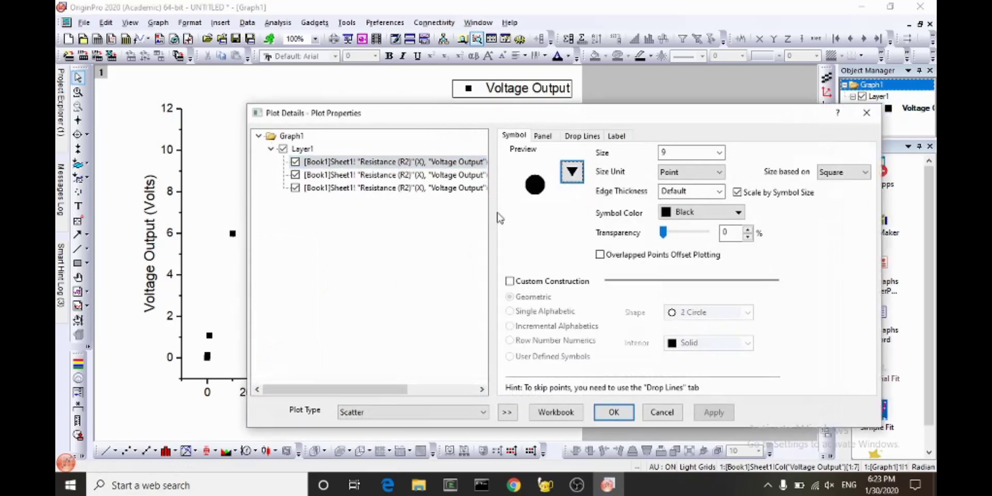
click(720, 152)
click(688, 190)
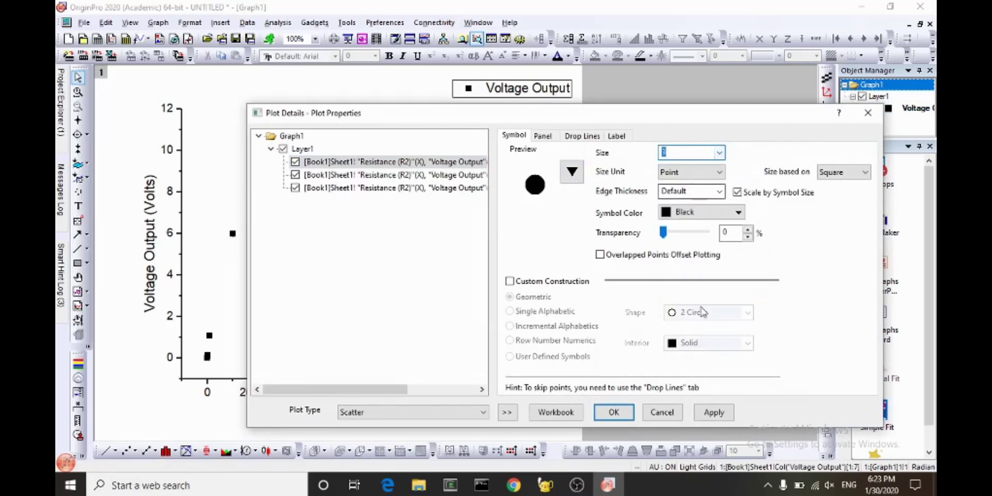
click(709, 412)
drag(712, 115, 886, 126)
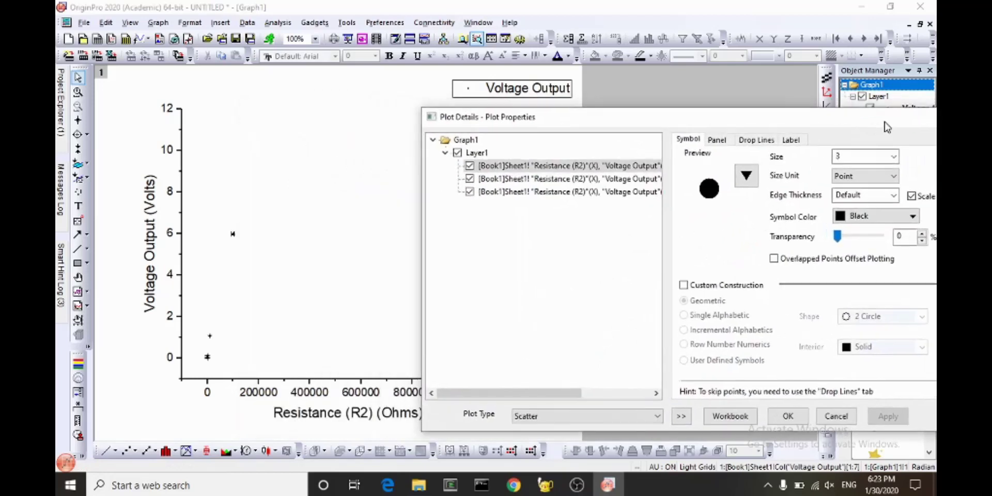
drag(700, 124, 680, 188)
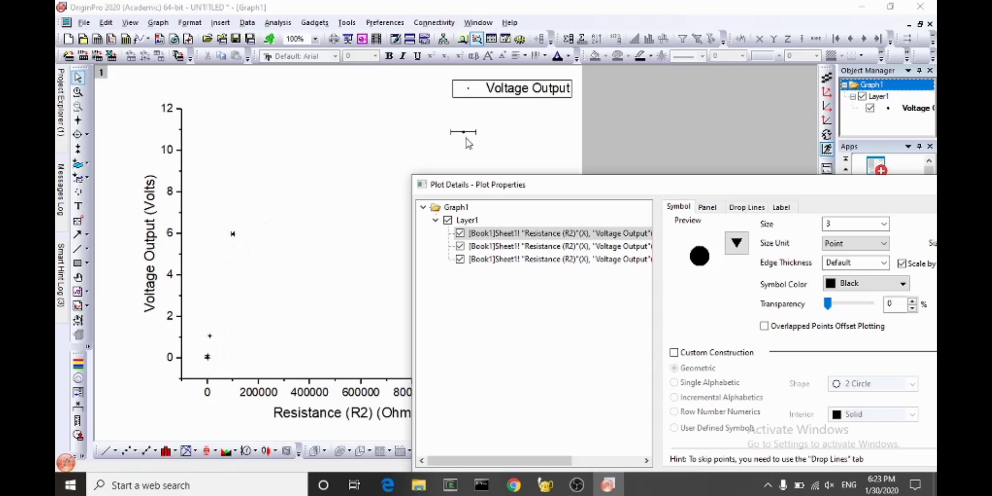
drag(483, 189, 381, 153)
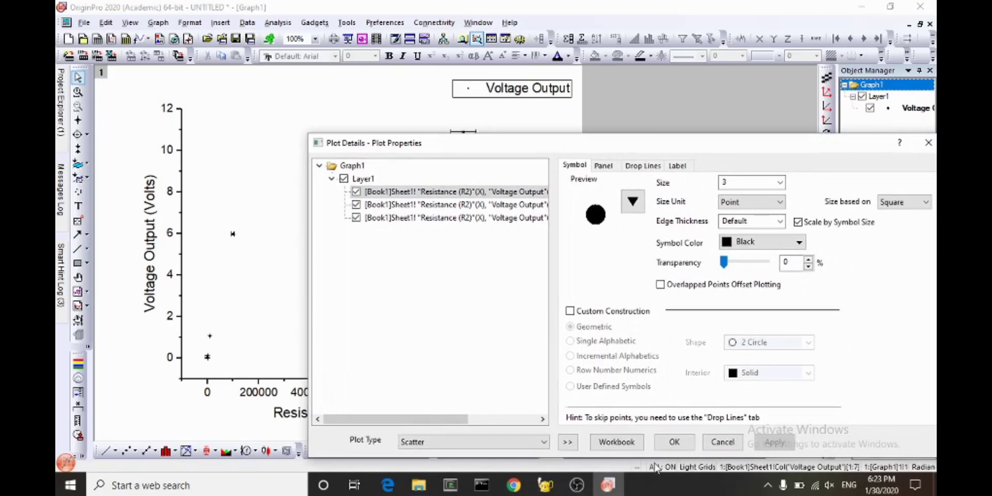
click(673, 443)
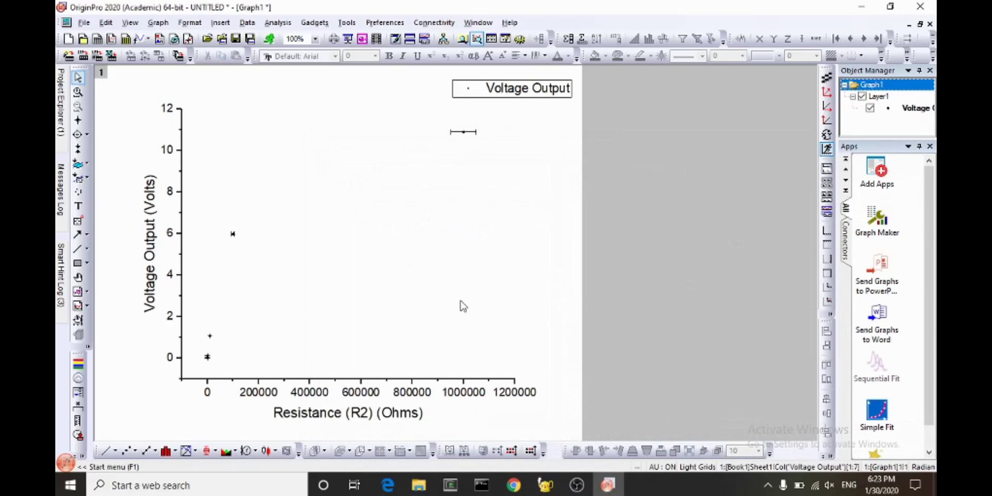
Open the plot layer's Plot Setup dialog, turning off its help hint.
right_click(554, 187)
click(620, 339)
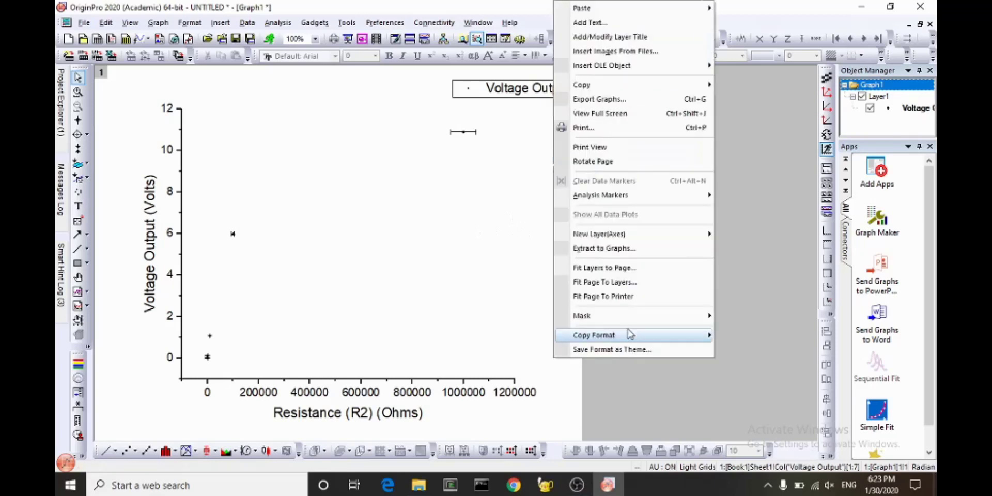
mouse_move(630, 333)
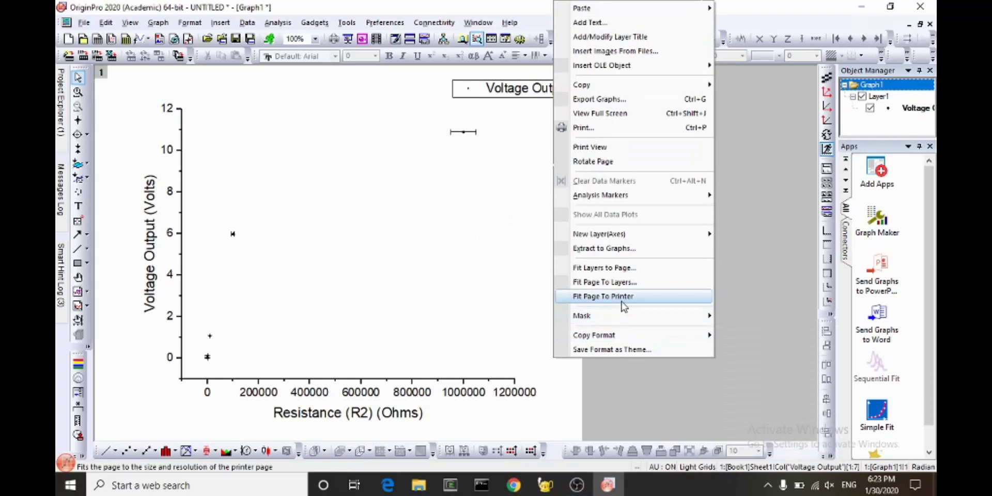
click(510, 269)
click(510, 269)
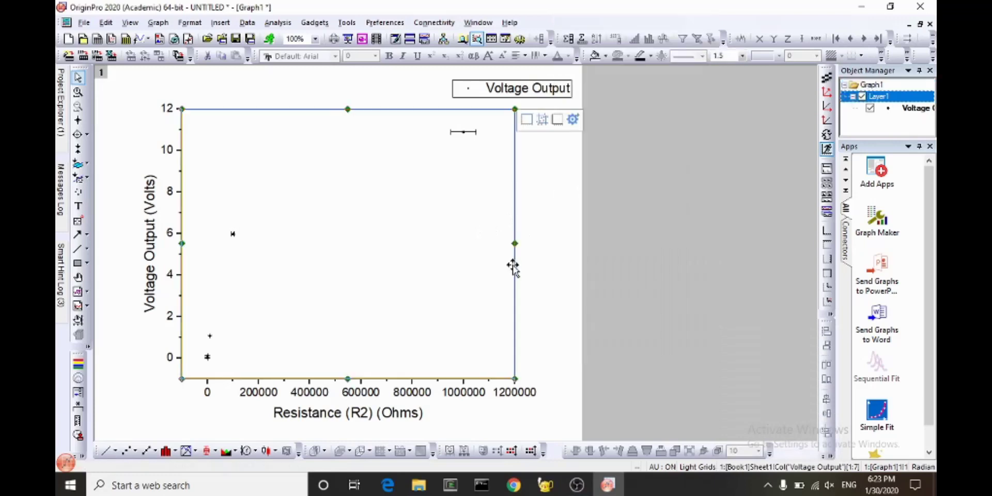
right_click(513, 268)
click(537, 256)
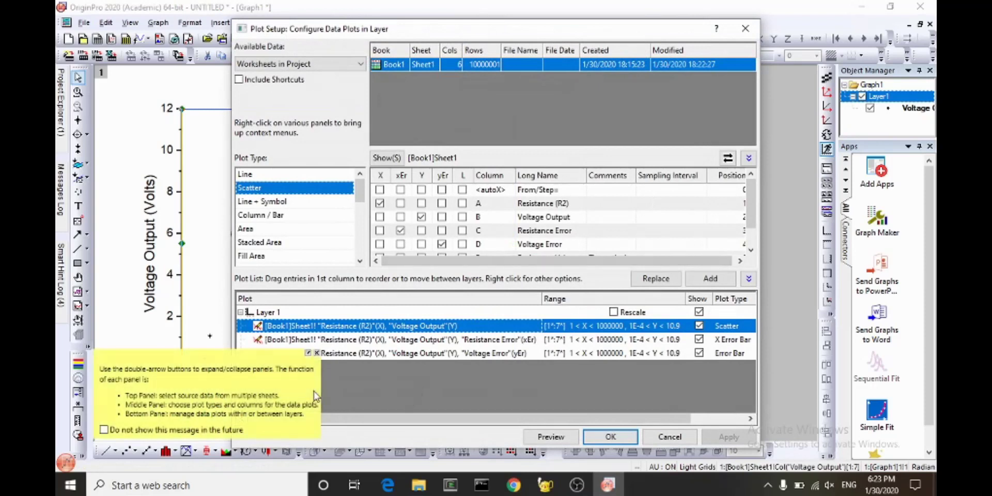
click(103, 430)
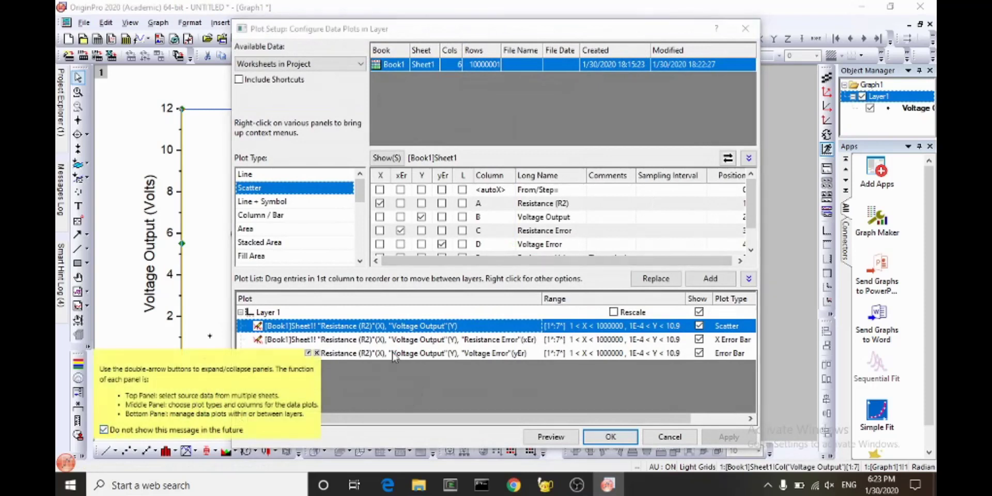
click(317, 354)
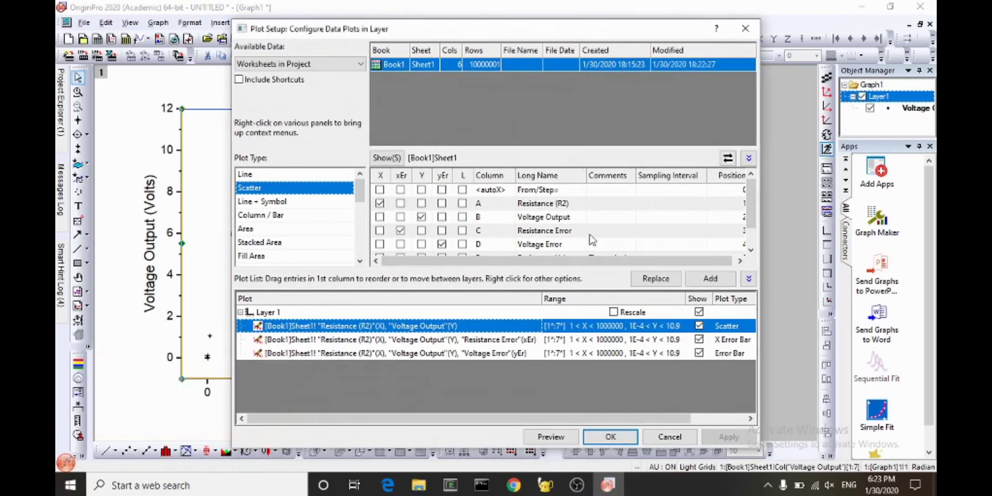
click(748, 158)
click(748, 279)
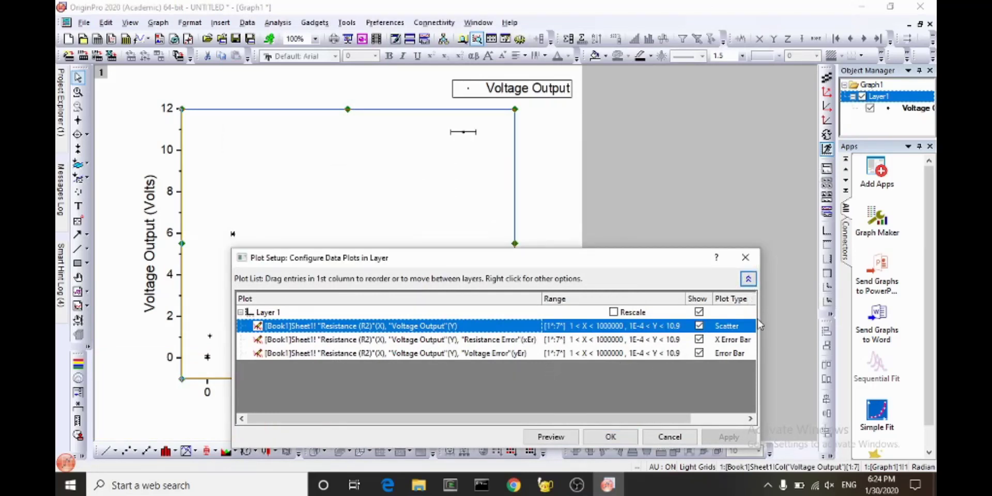
click(749, 280)
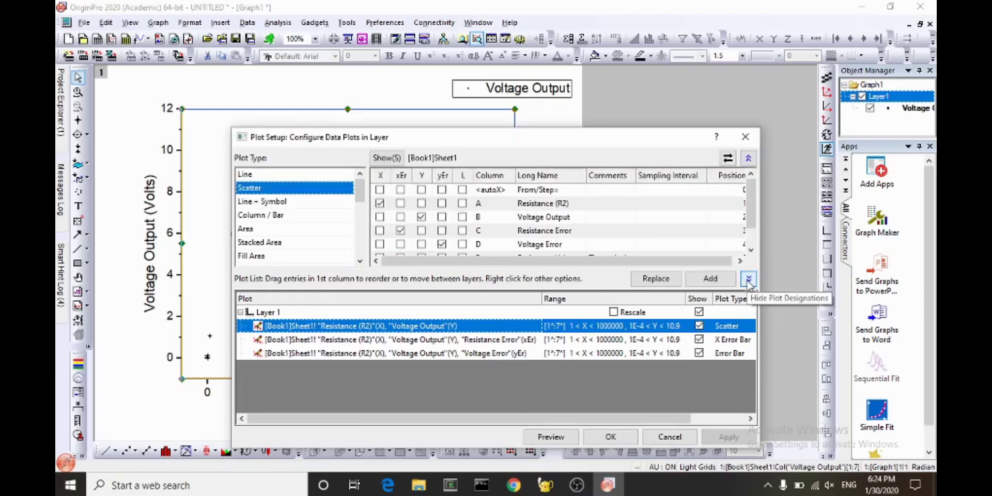
click(748, 158)
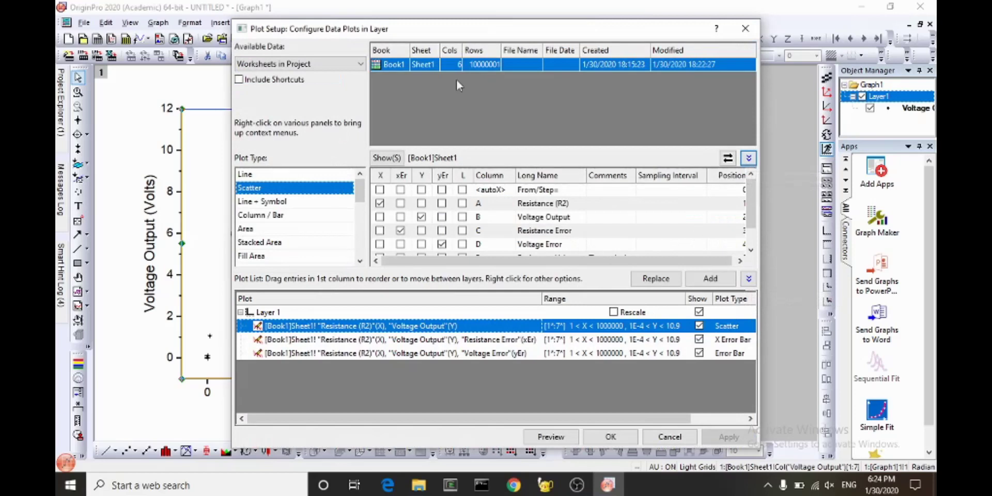
Add Sheet1 column E as X and column F as Y as a new plot, then apply.
click(415, 67)
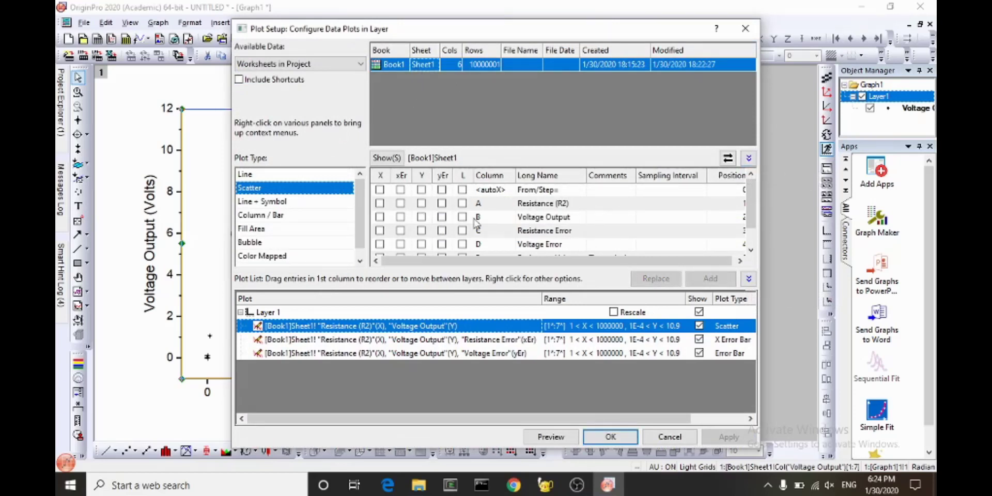
scroll(572, 223, down, 1)
scroll(572, 223, up, 1)
scroll(558, 224, down, 1)
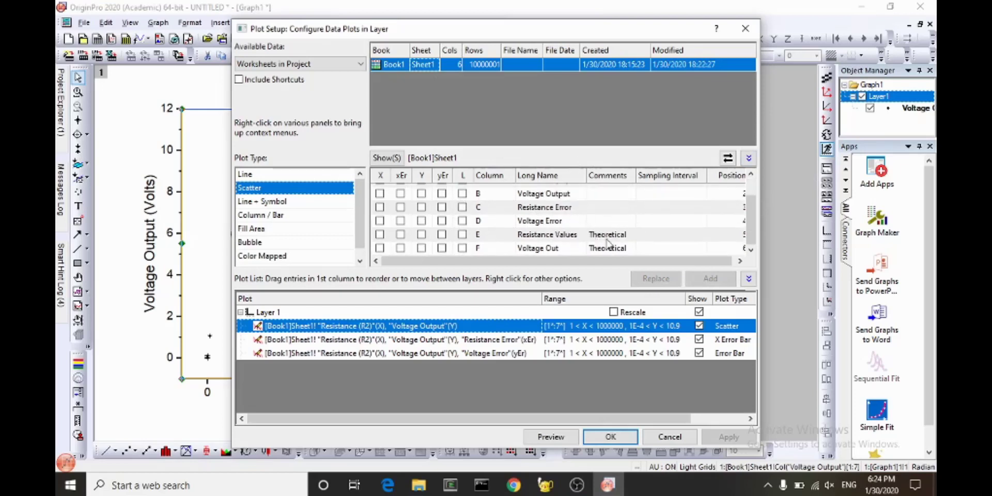
scroll(583, 248, up, 1)
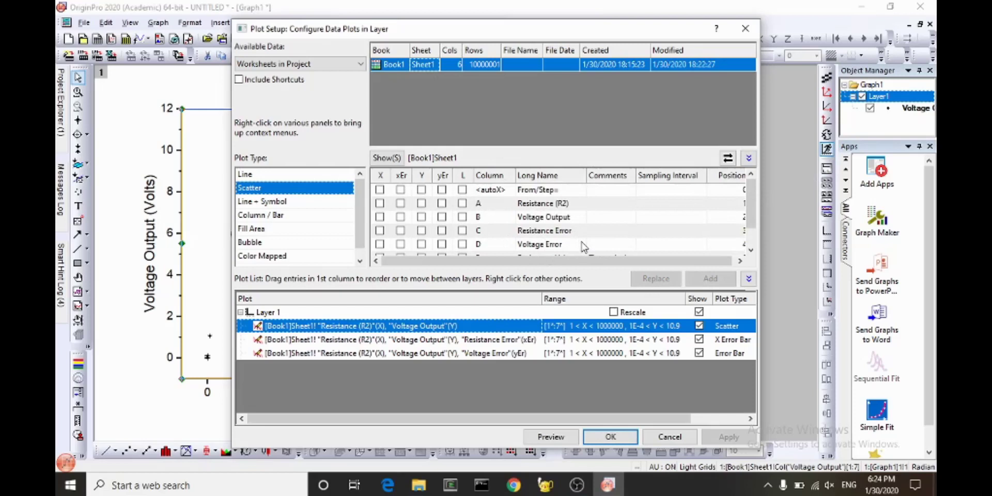
scroll(583, 248, down, 1)
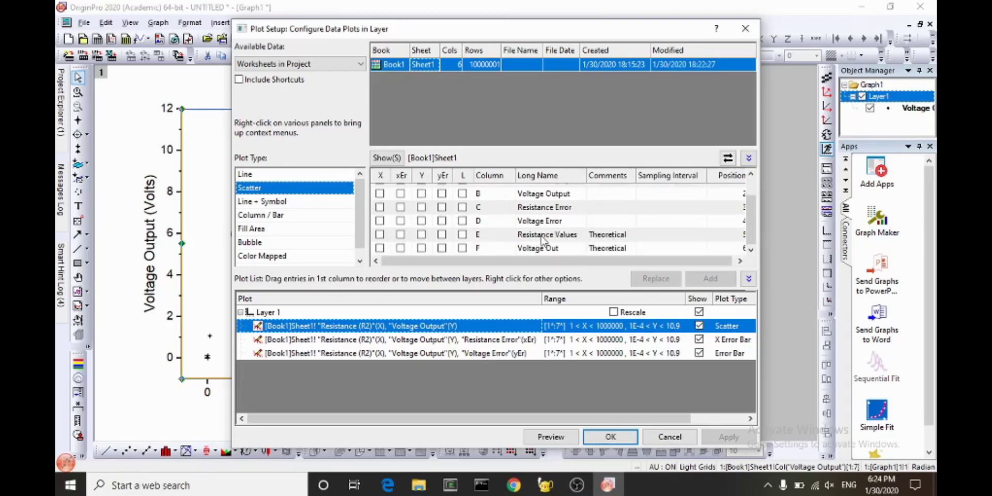
click(379, 235)
click(421, 248)
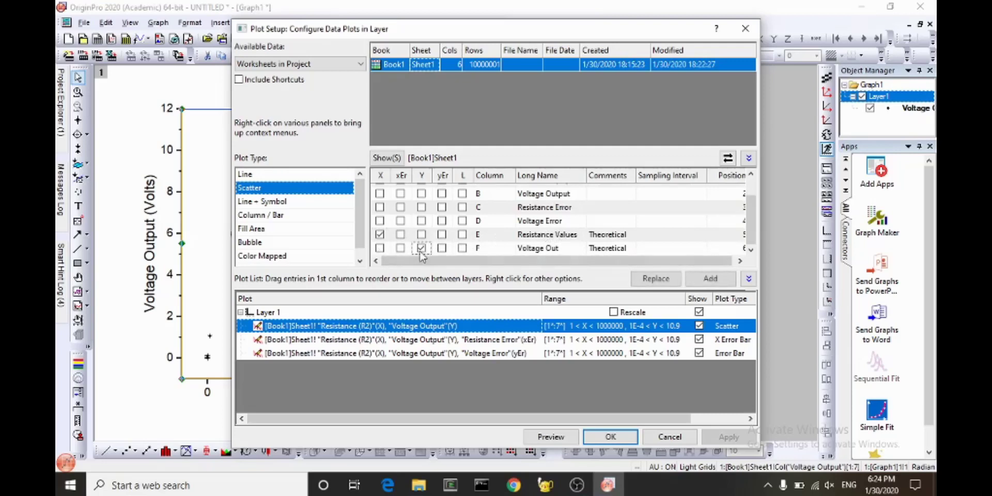
click(704, 279)
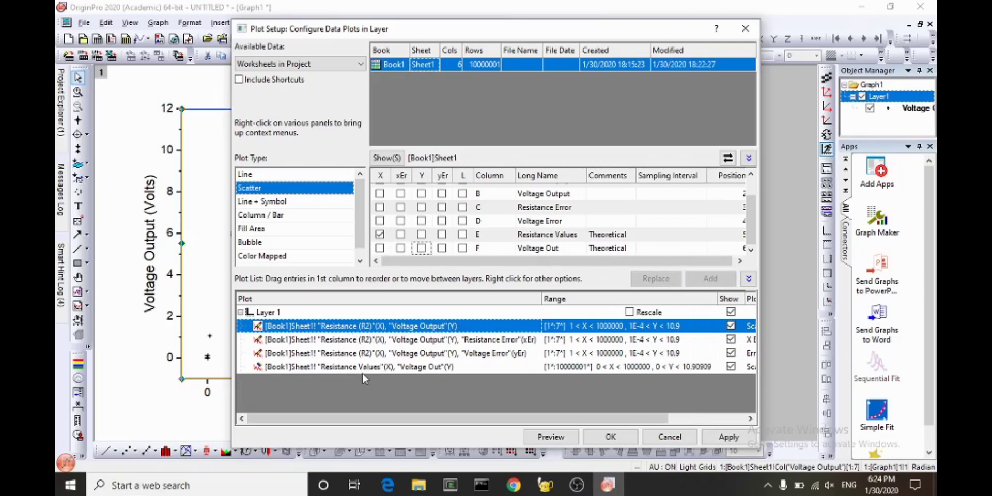
click(307, 367)
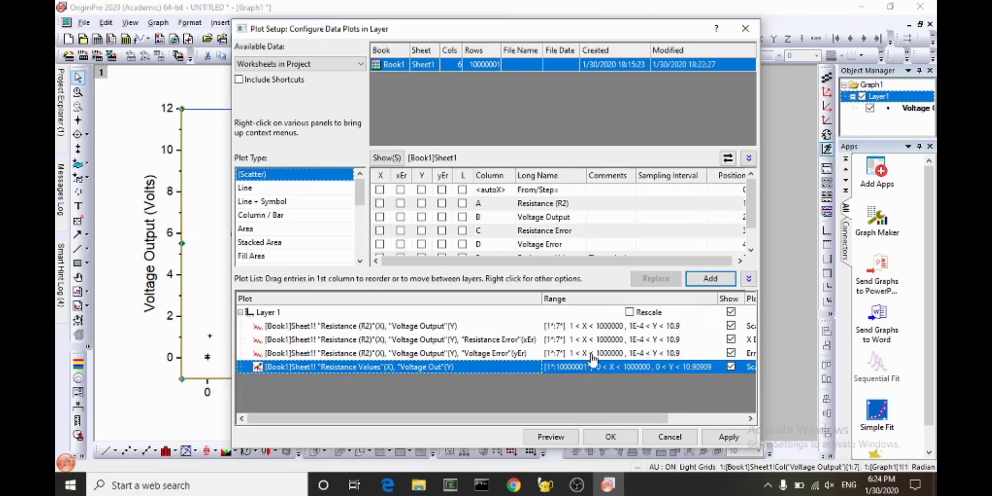
click(720, 441)
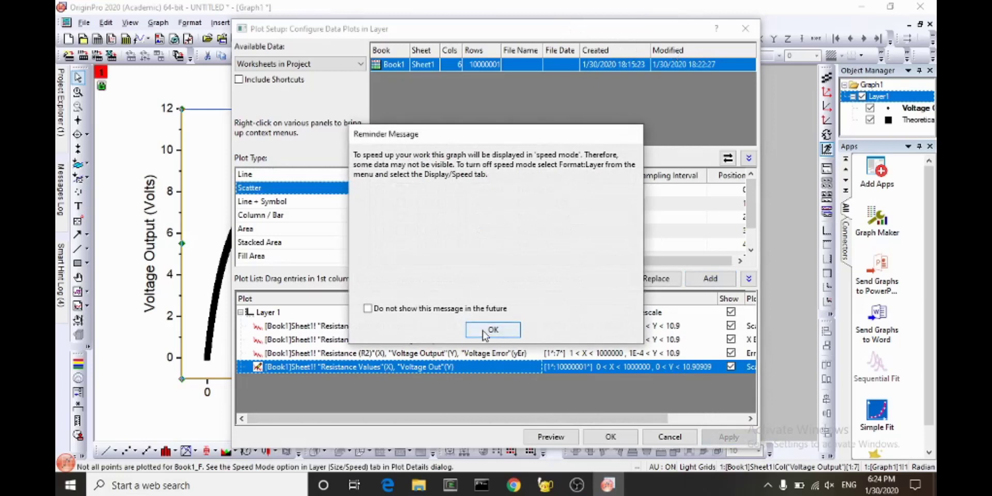
click(485, 333)
drag(478, 34, 549, 72)
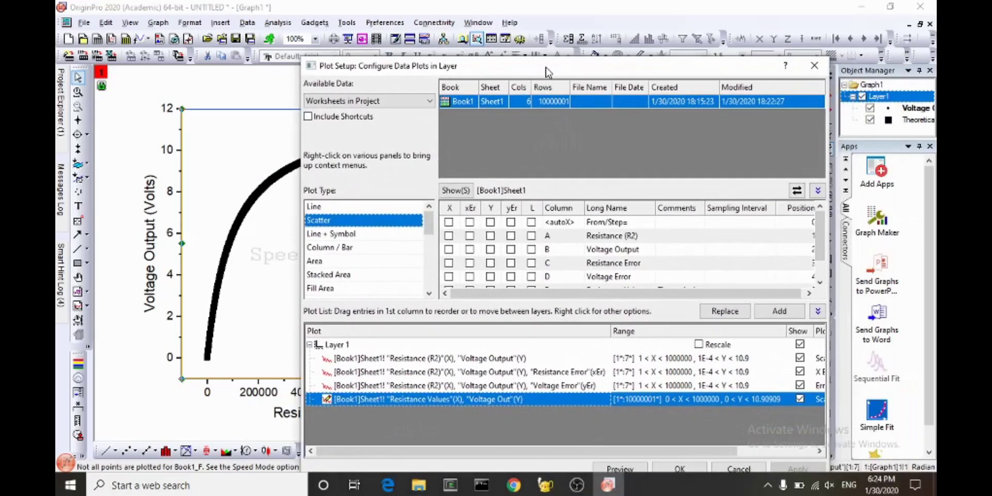
click(681, 469)
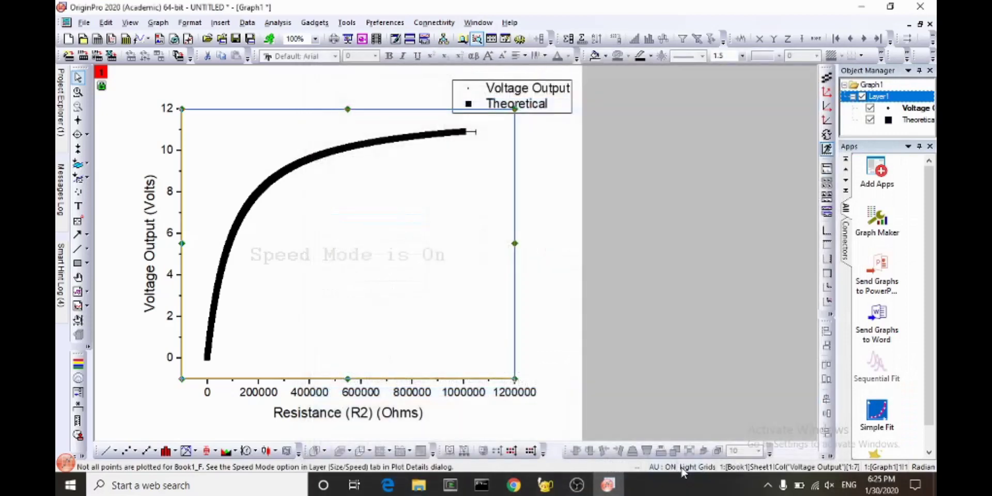
Open Plot Details for the Theoretical curve.
right_click(283, 172)
click(271, 186)
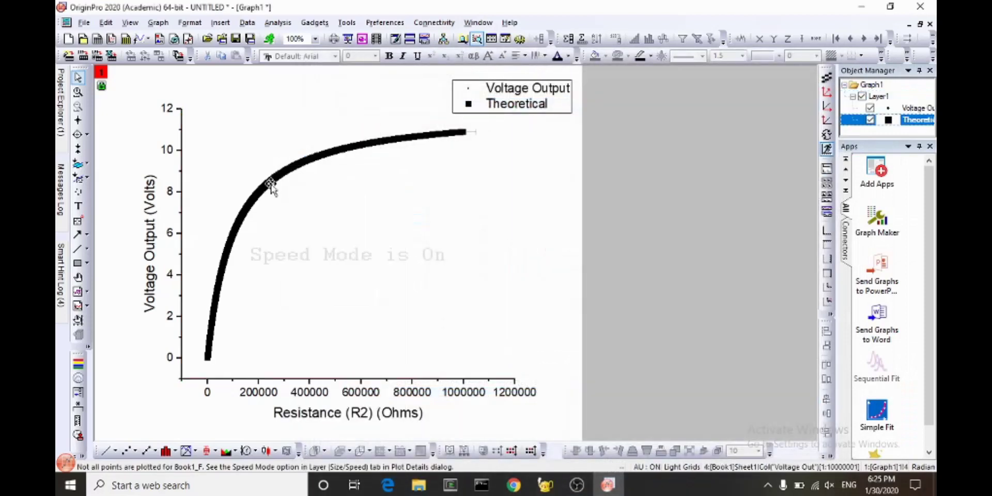
right_click(271, 187)
key(Escape)
right_click(253, 204)
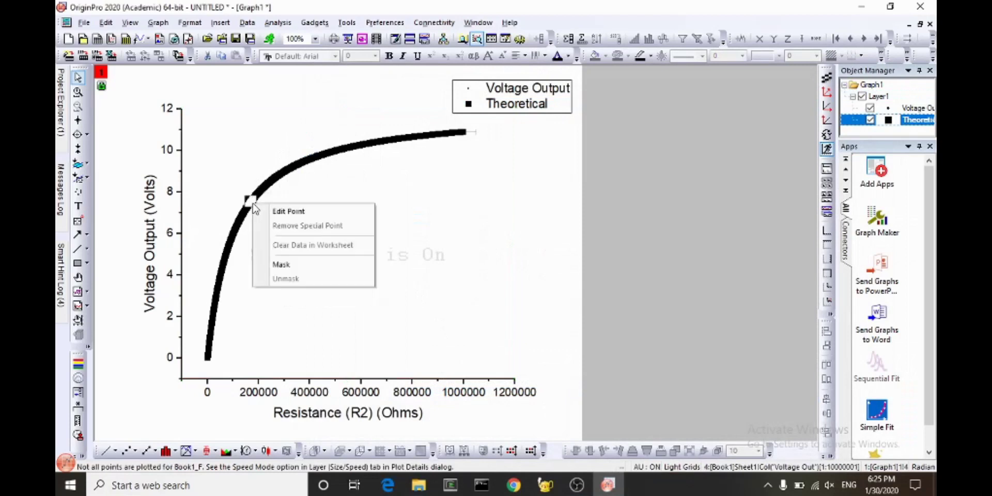
right_click(276, 177)
key(Escape)
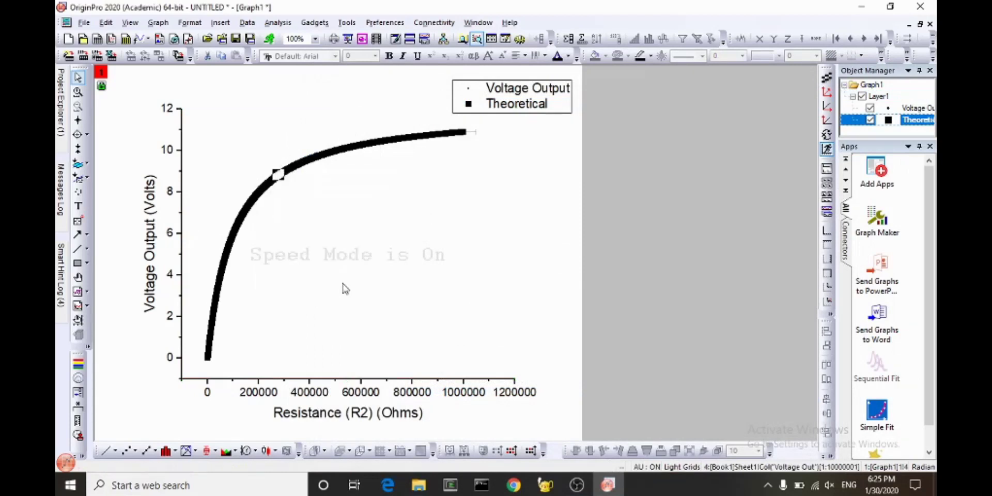
click(339, 279)
click(277, 176)
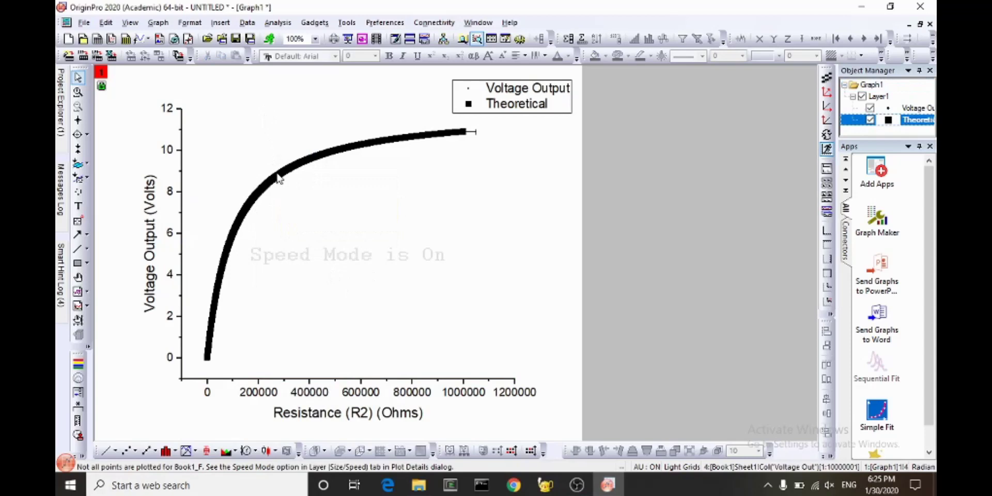
right_click(277, 175)
click(316, 296)
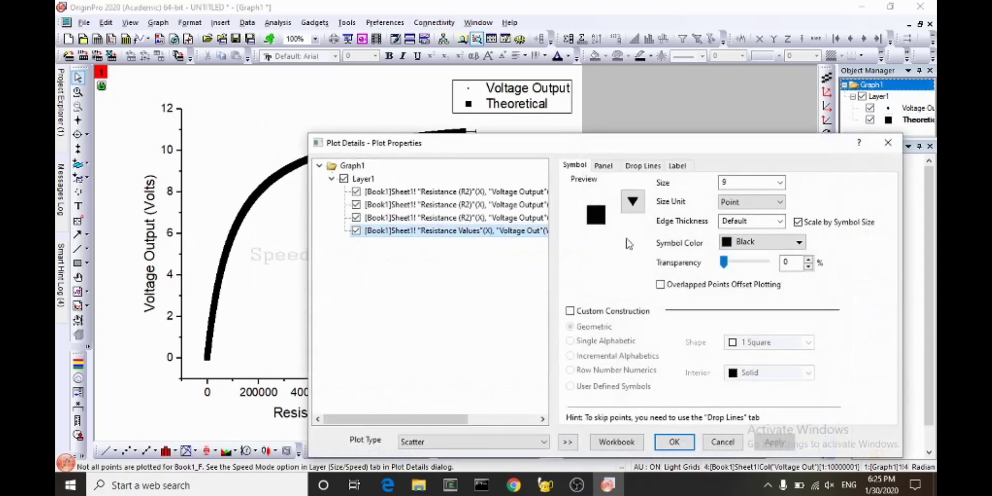
Inspect the symbol and error bar settings, then return to the Resistance Values plot row.
click(632, 202)
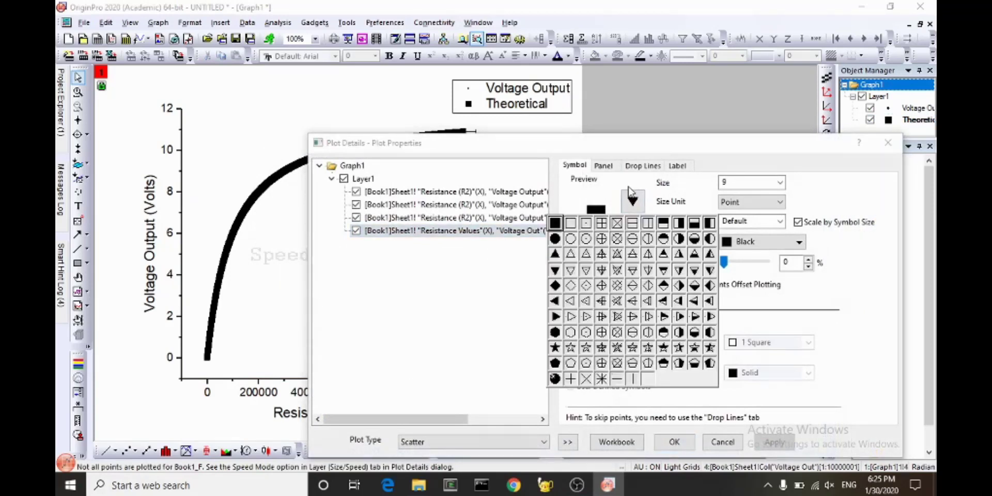
click(629, 186)
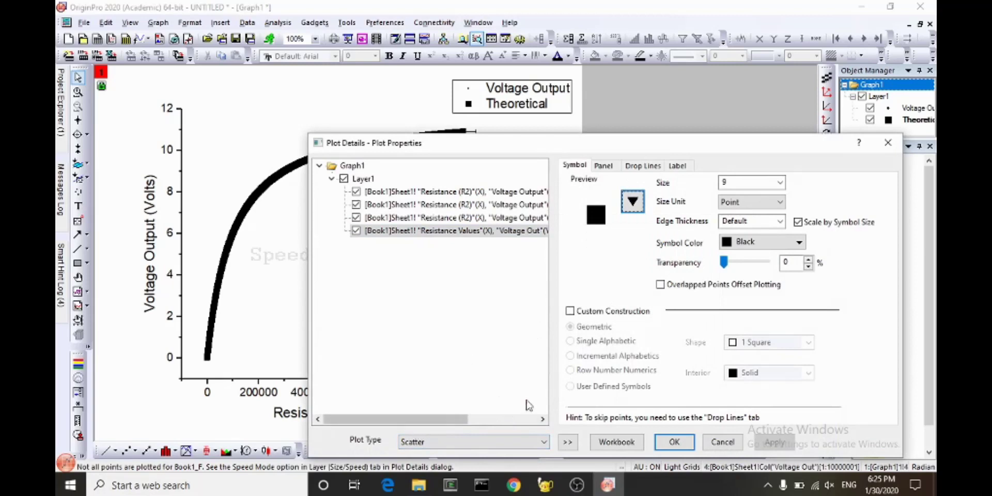
drag(505, 150, 539, 101)
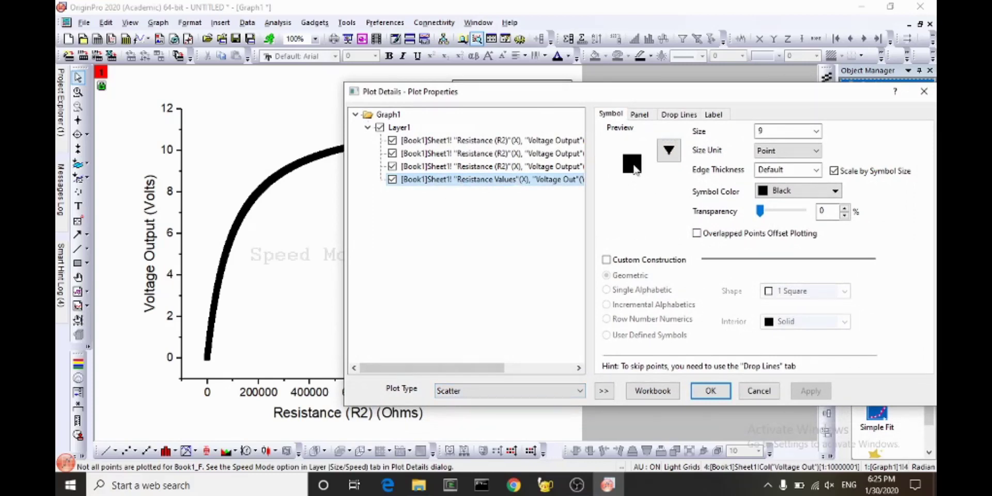
click(535, 166)
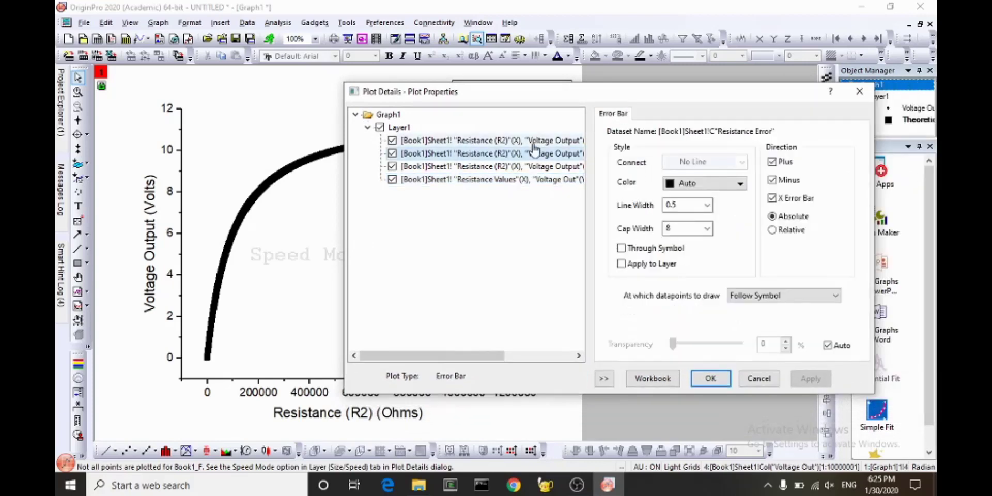
click(533, 140)
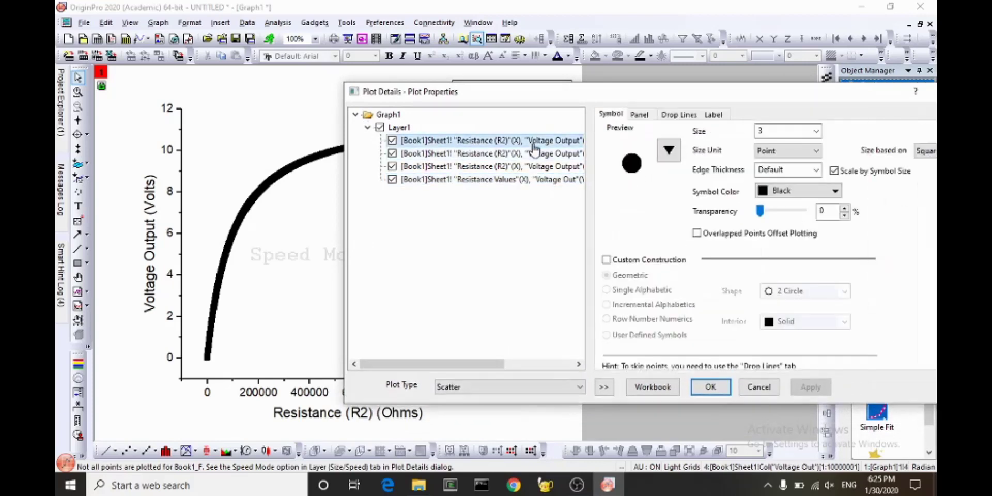
click(558, 182)
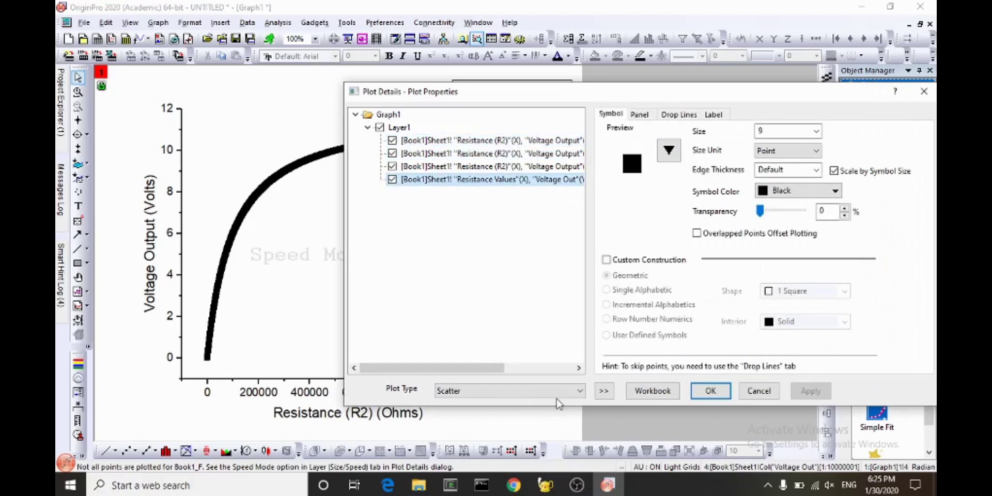
Change the Theoretical plot type from scatter to Line, apply, and close Plot Details.
click(580, 391)
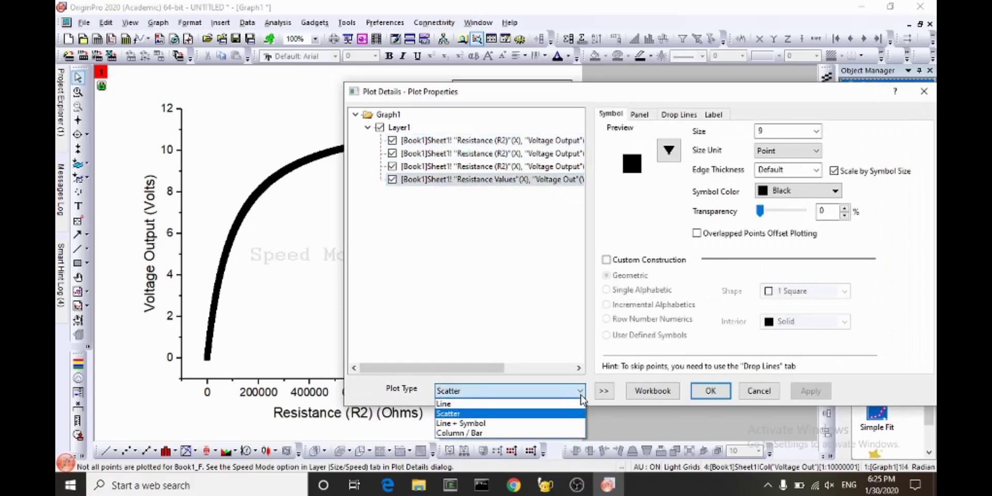
click(549, 404)
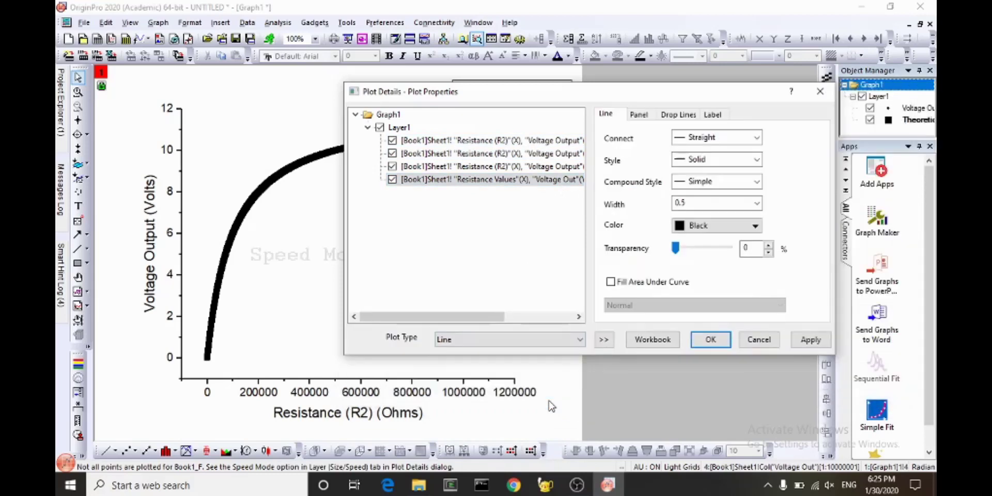
click(810, 341)
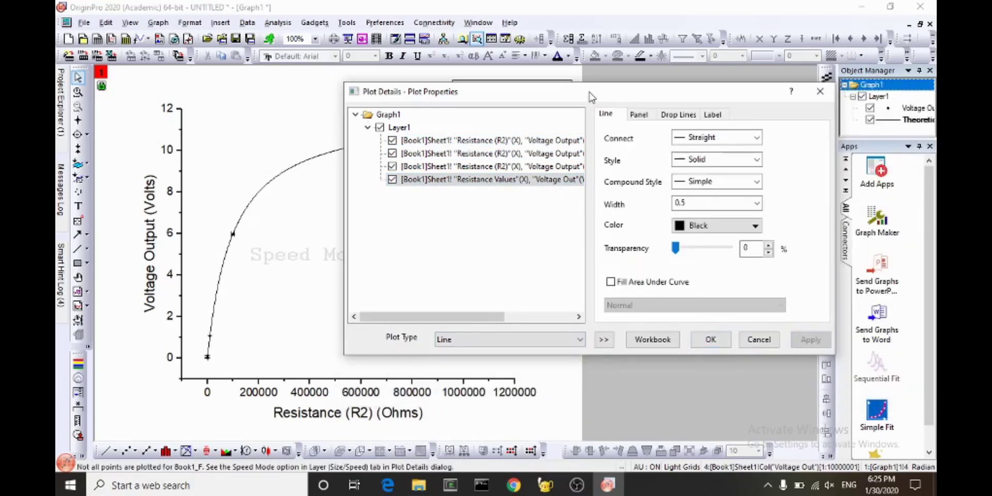
drag(591, 97, 749, 128)
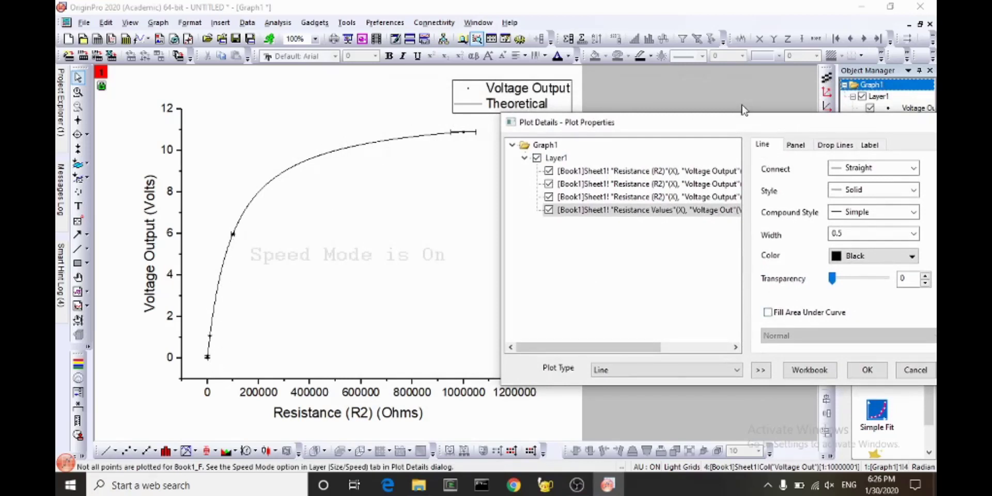
drag(741, 123, 623, 115)
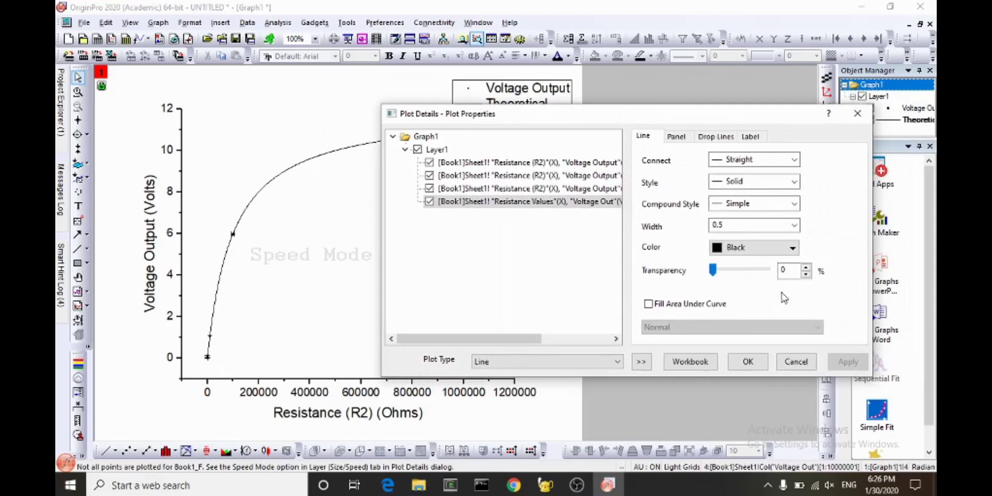
click(747, 364)
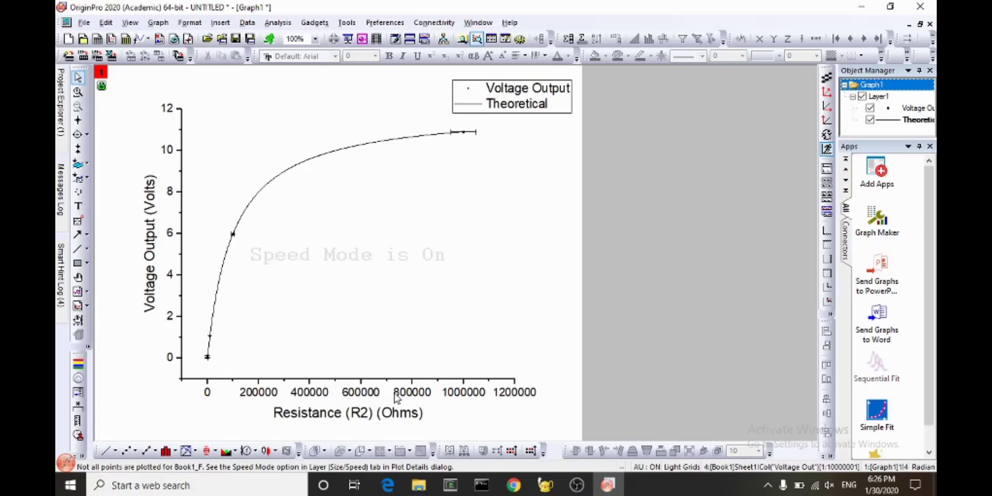
Set the X axis scale type to Log10 with From 1E-11 and To 1200000.
right_click(209, 394)
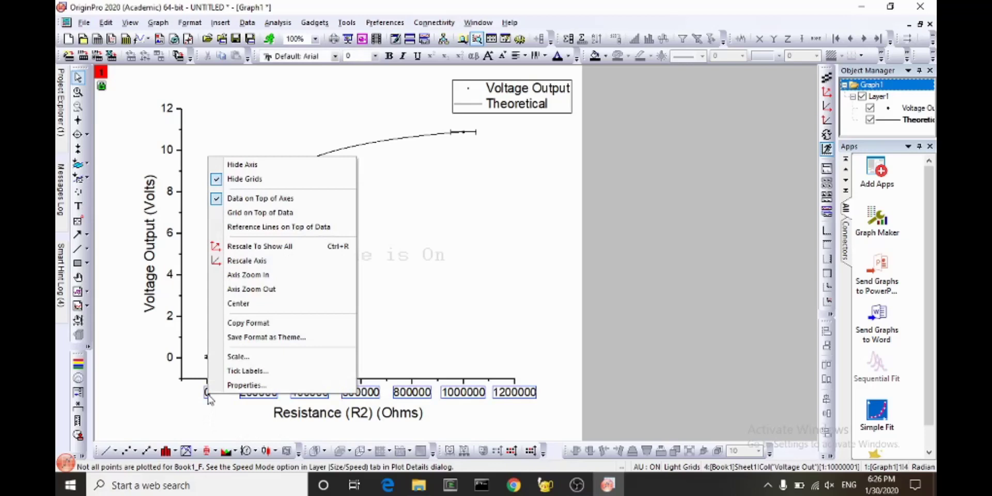
click(245, 359)
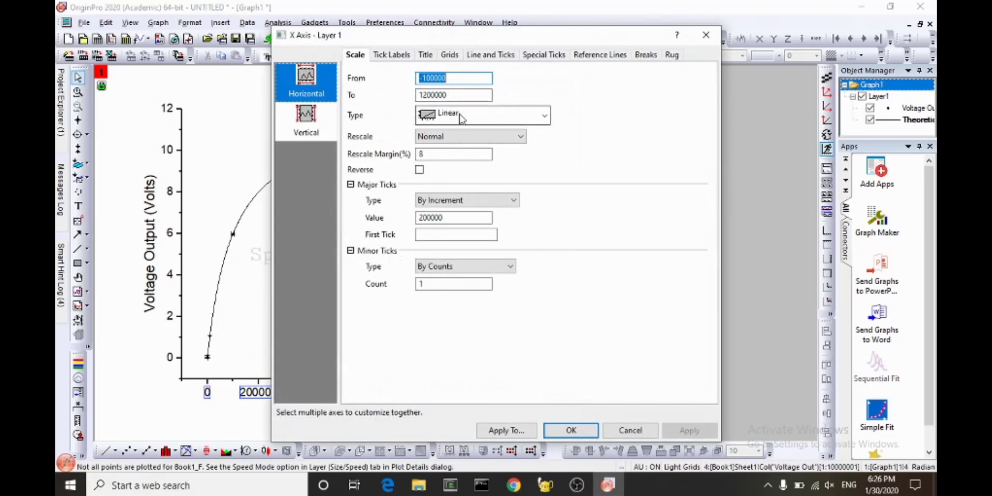
click(486, 118)
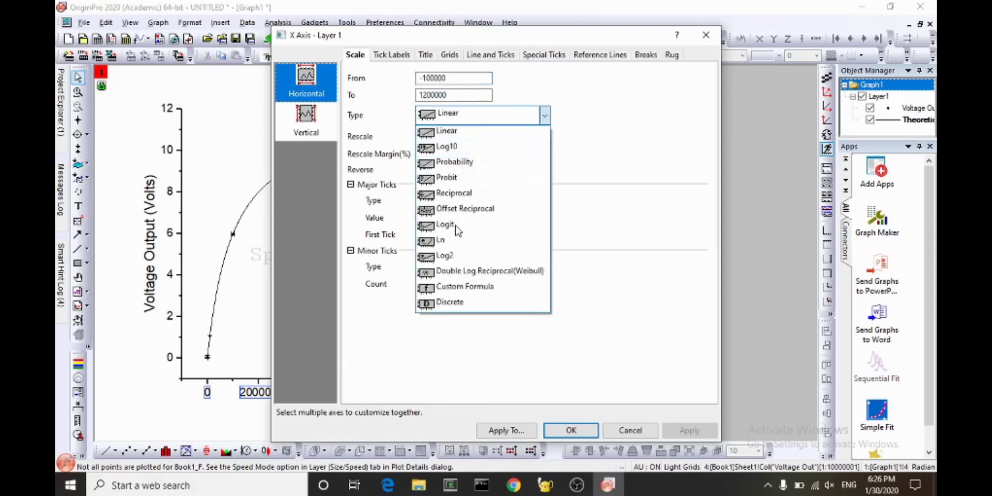
click(457, 149)
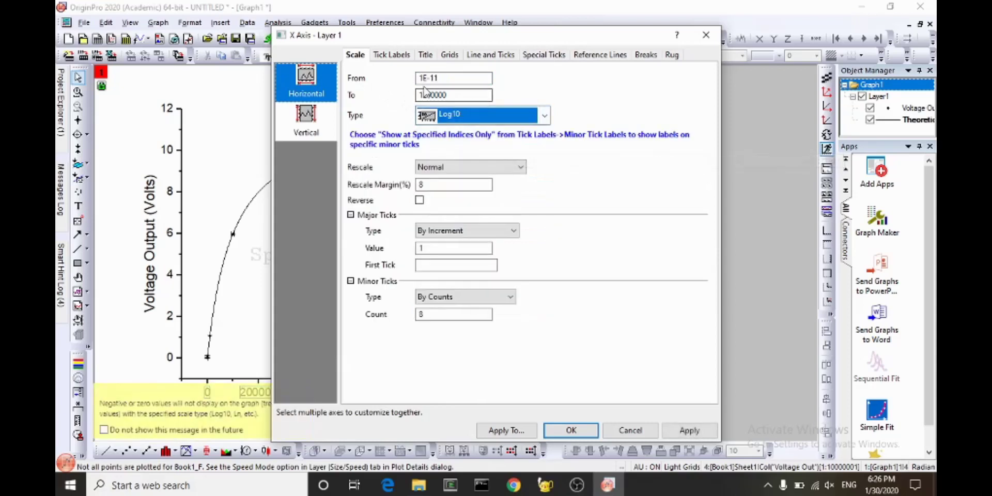
double_click(451, 75)
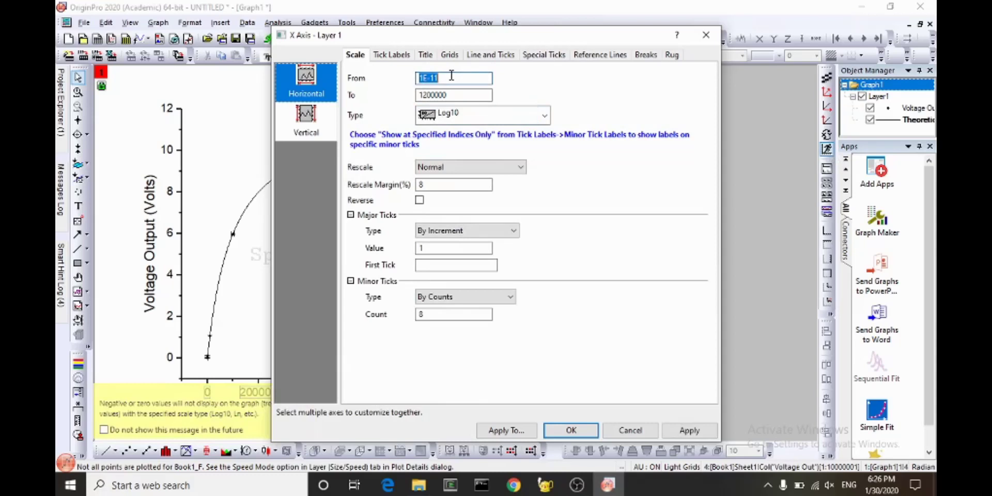
click(442, 77)
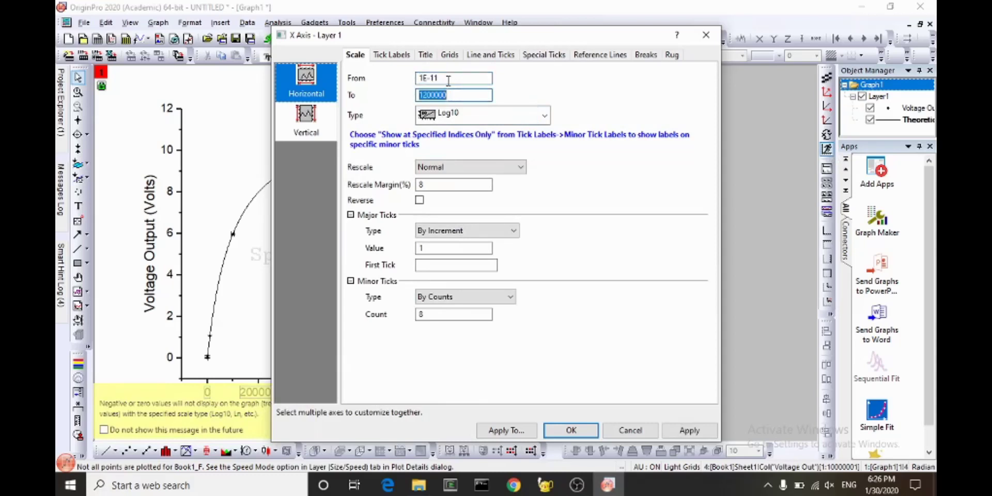
double_click(438, 77)
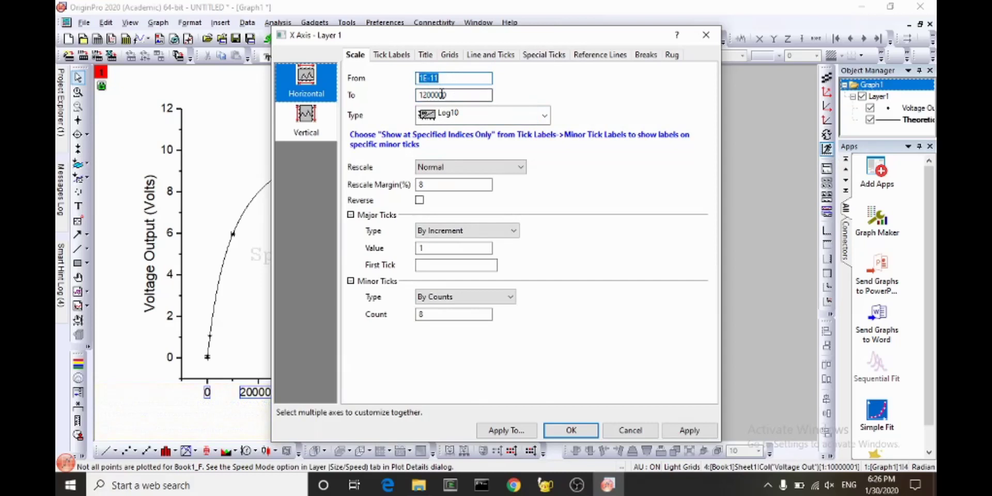
double_click(442, 94)
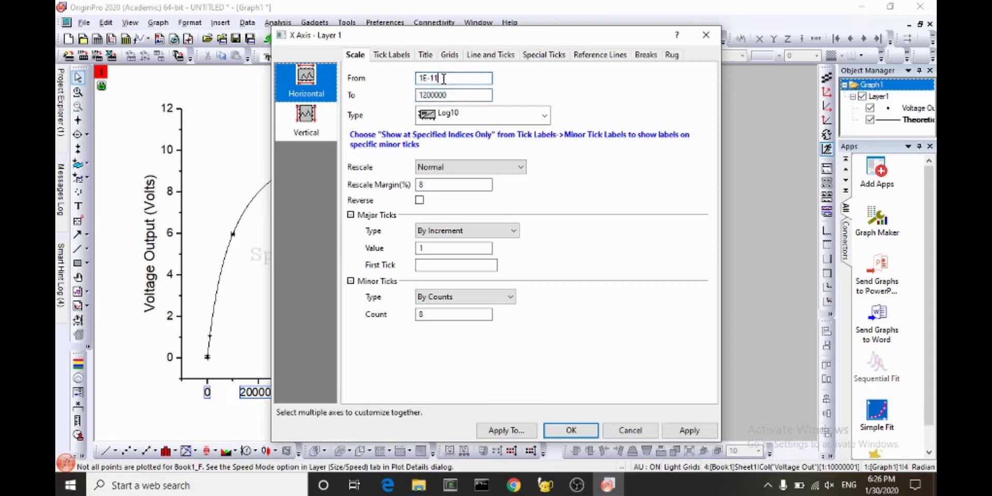
Change the X axis From value to 1, then 0.1, applying each, and close the dialog.
drag(443, 78, 418, 78)
text(1)
click(666, 436)
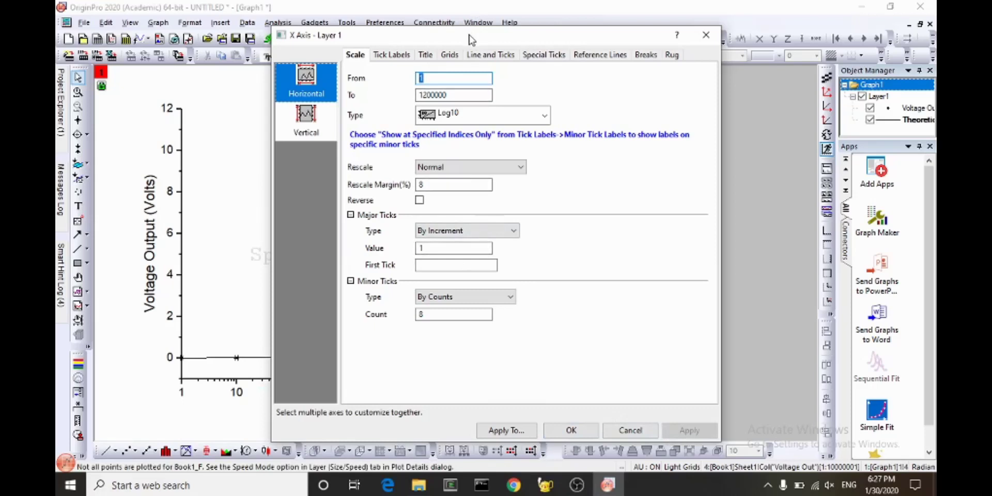
drag(469, 35, 773, 71)
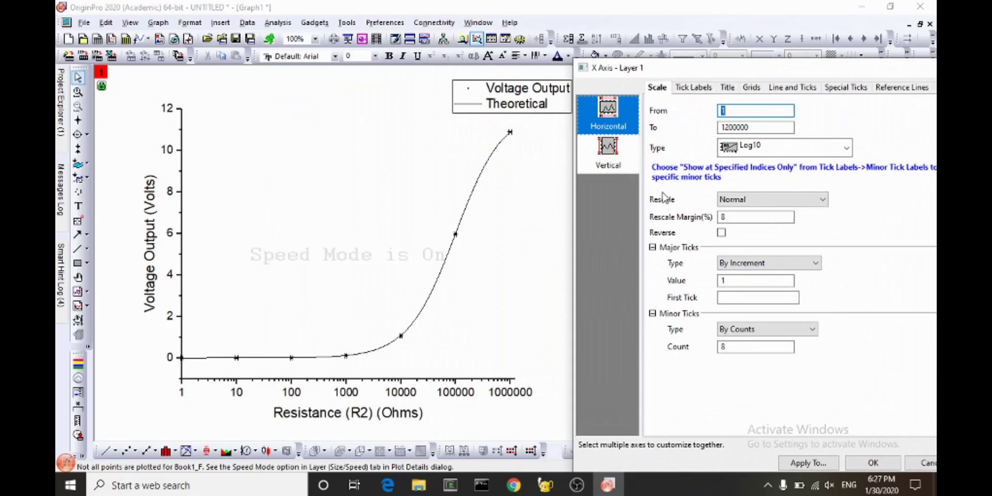
drag(719, 73, 680, 73)
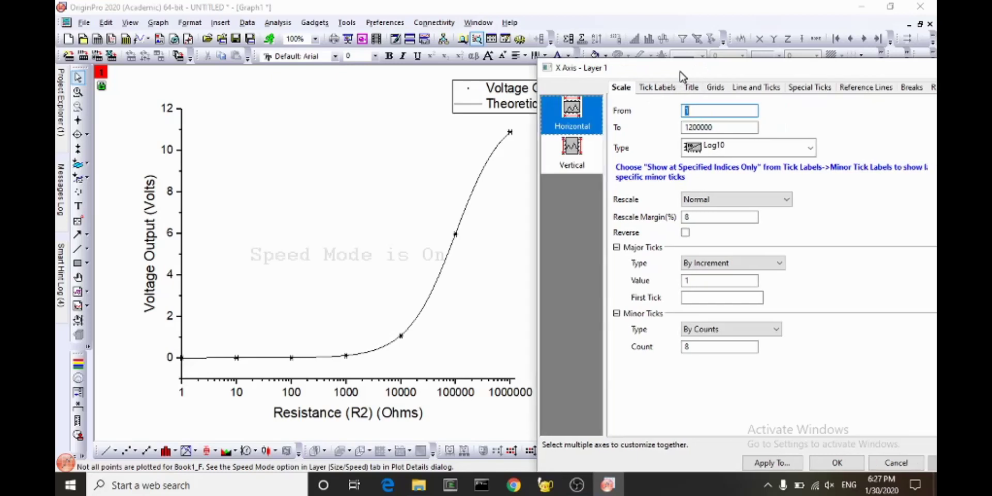
text(0.1)
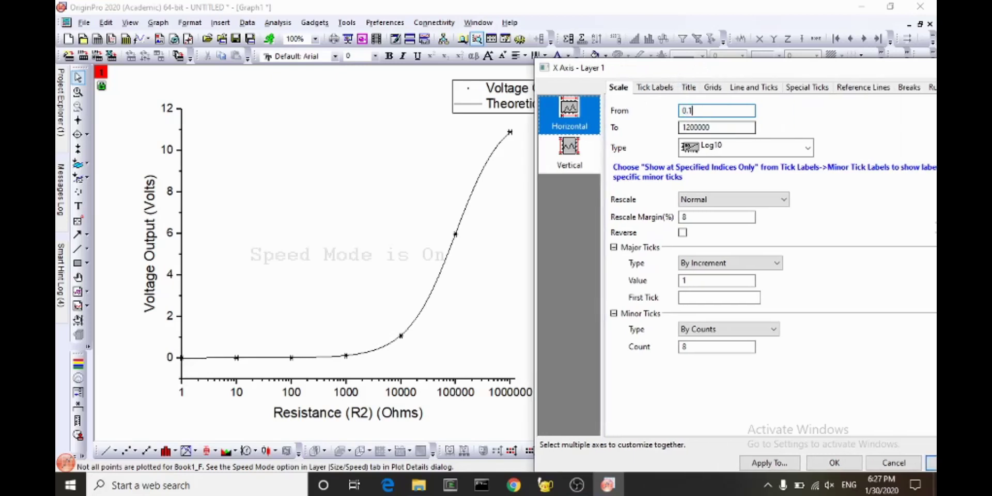
drag(859, 71, 731, 66)
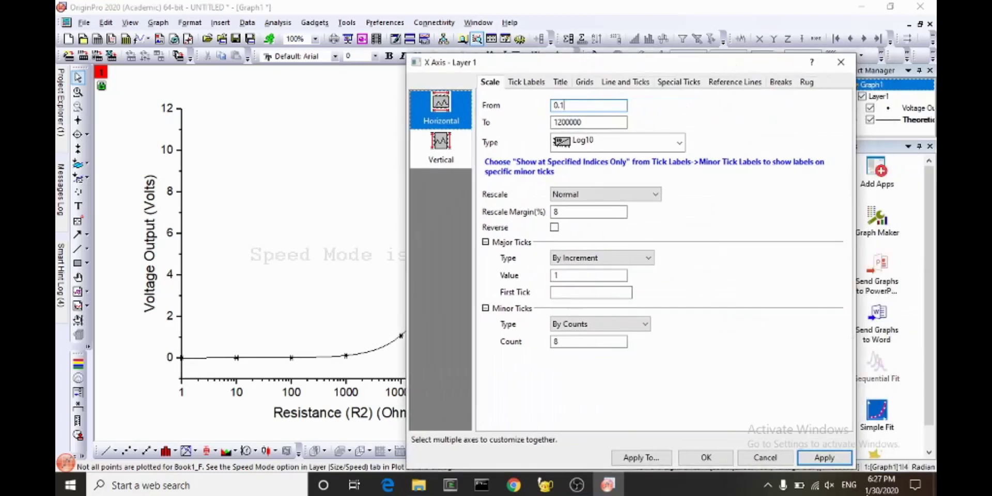
click(832, 461)
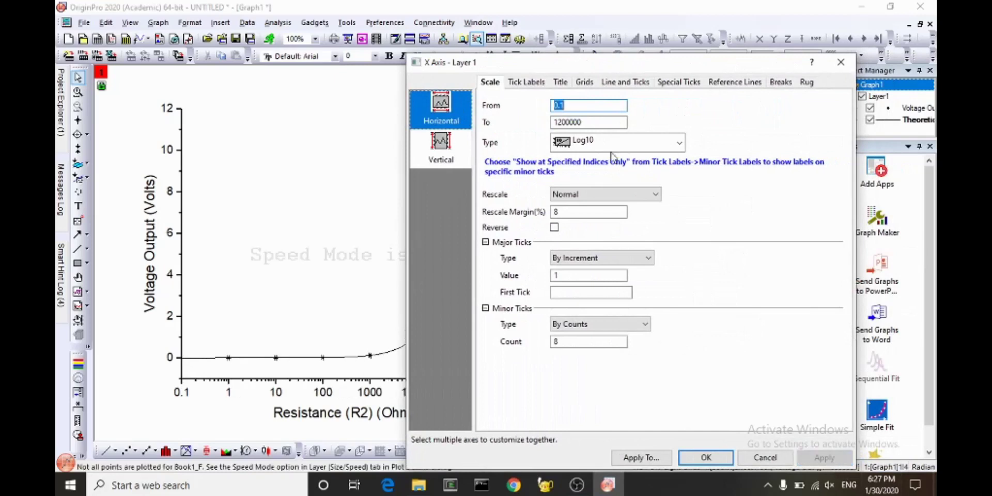
drag(618, 74, 752, 75)
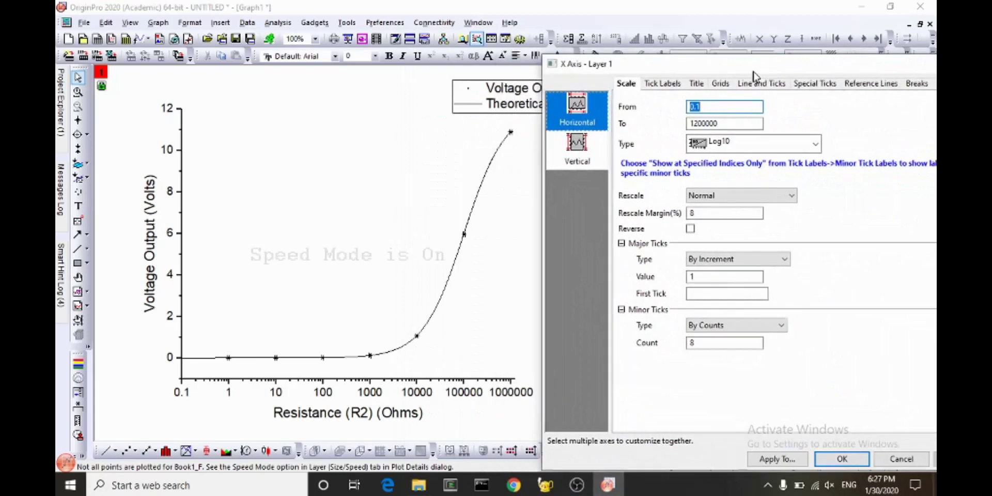
click(833, 458)
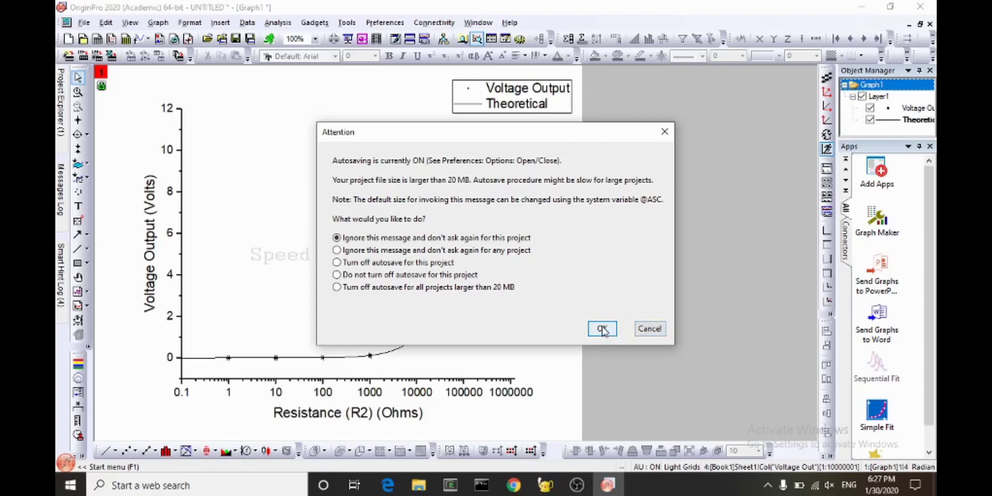
Dismiss the autosave Attention notice with OK so Graph1 is in full view.
click(603, 329)
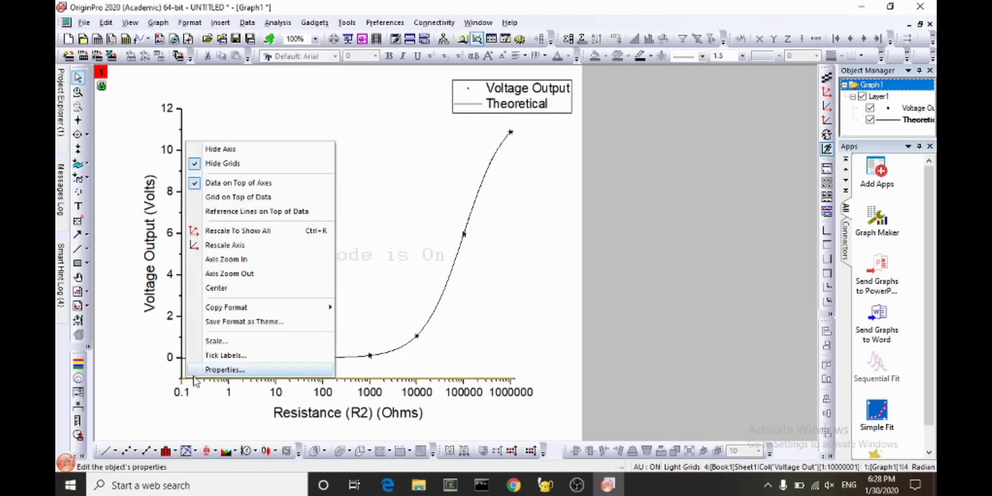
Make the top axis match the bottom axis, with major and minor ticks set to In.
click(220, 370)
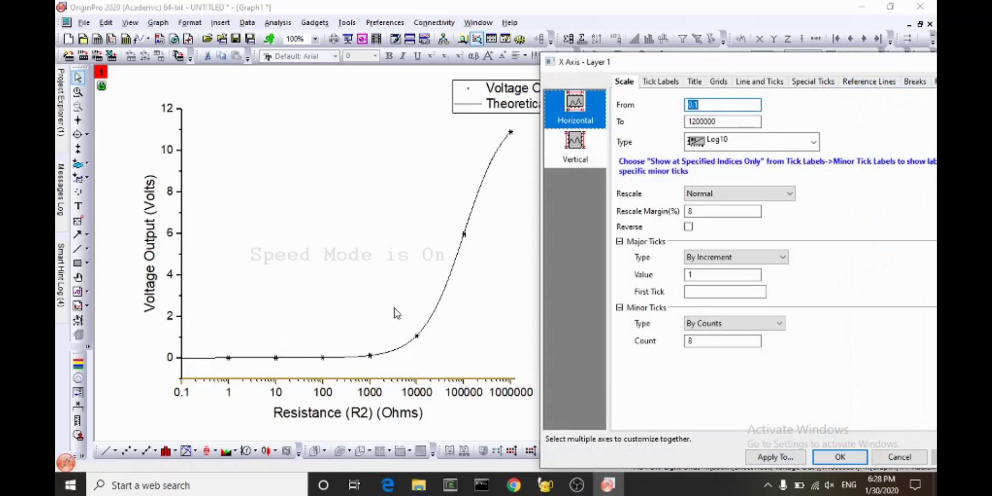
drag(719, 67, 599, 55)
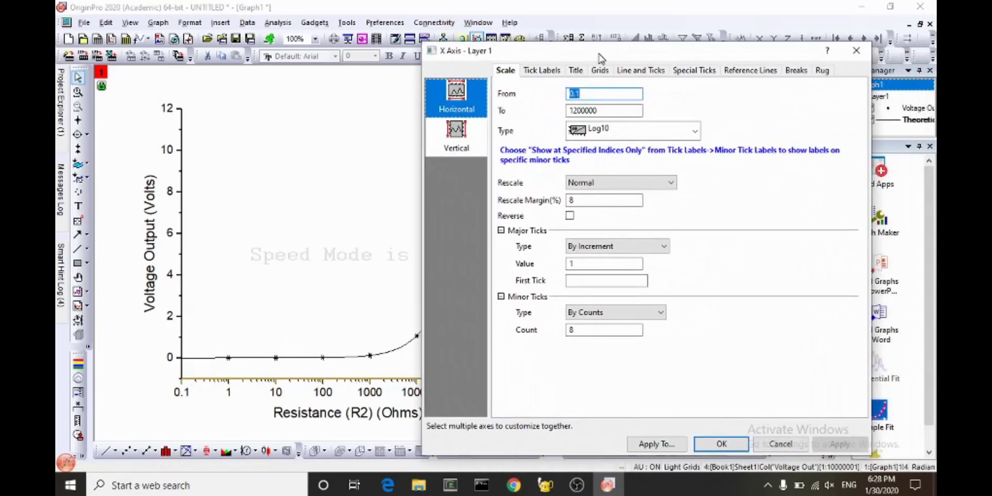
click(577, 71)
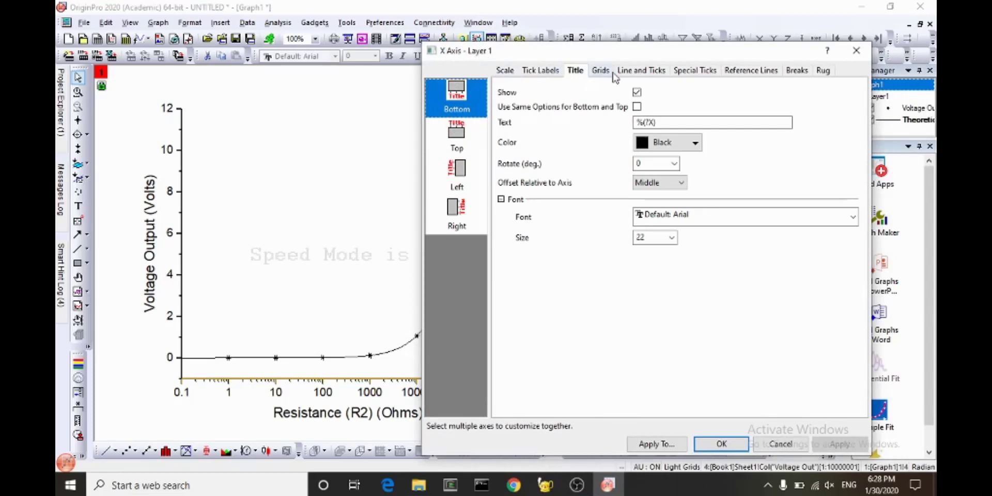
click(638, 73)
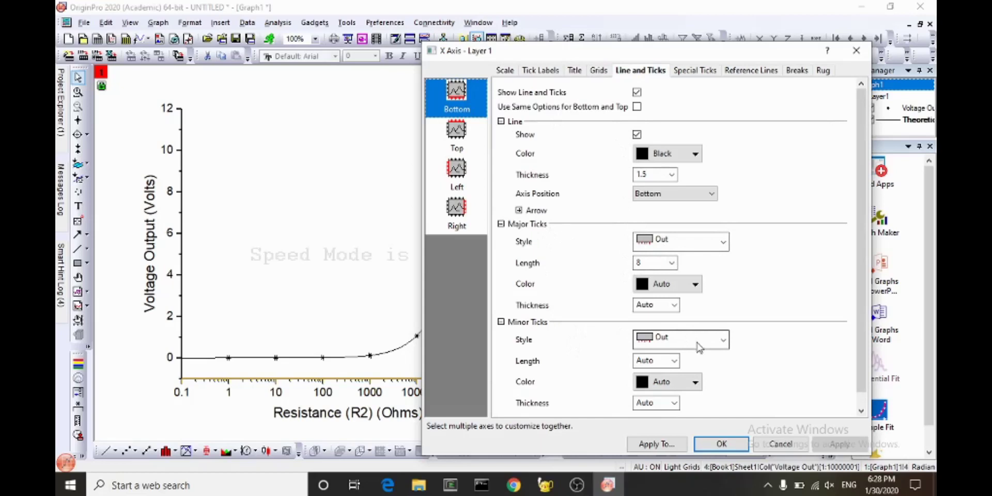
click(443, 142)
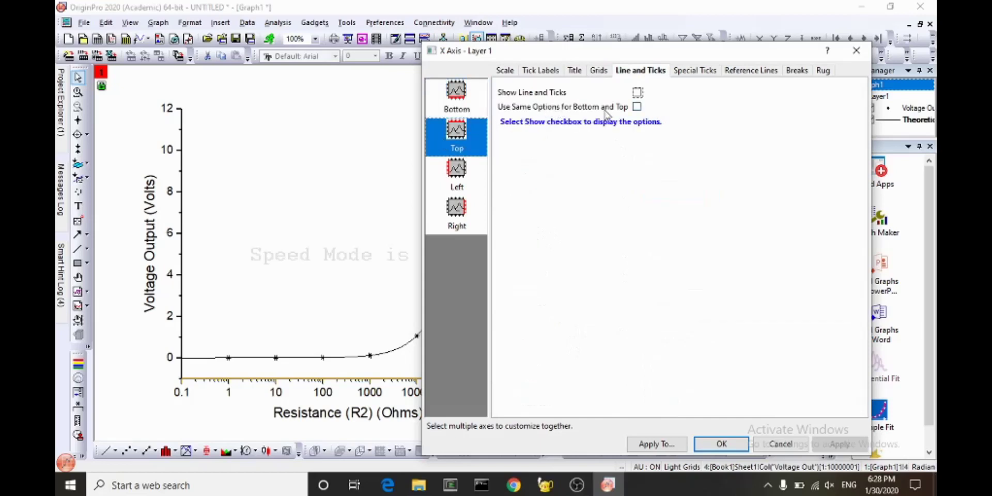
click(637, 107)
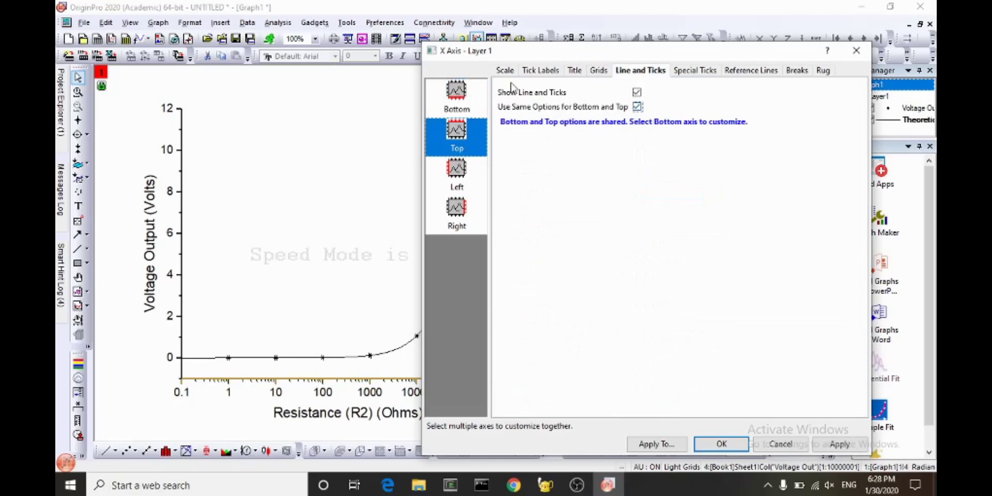
click(464, 110)
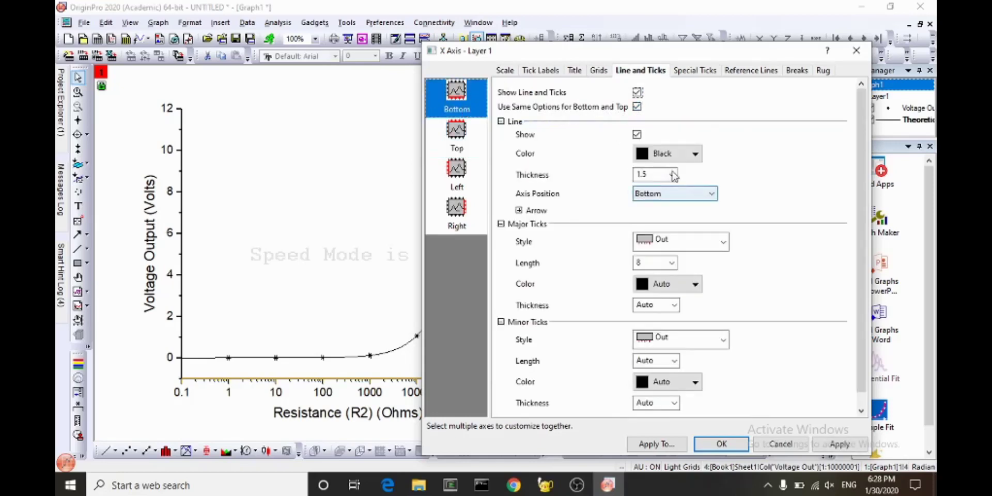
click(677, 240)
click(678, 277)
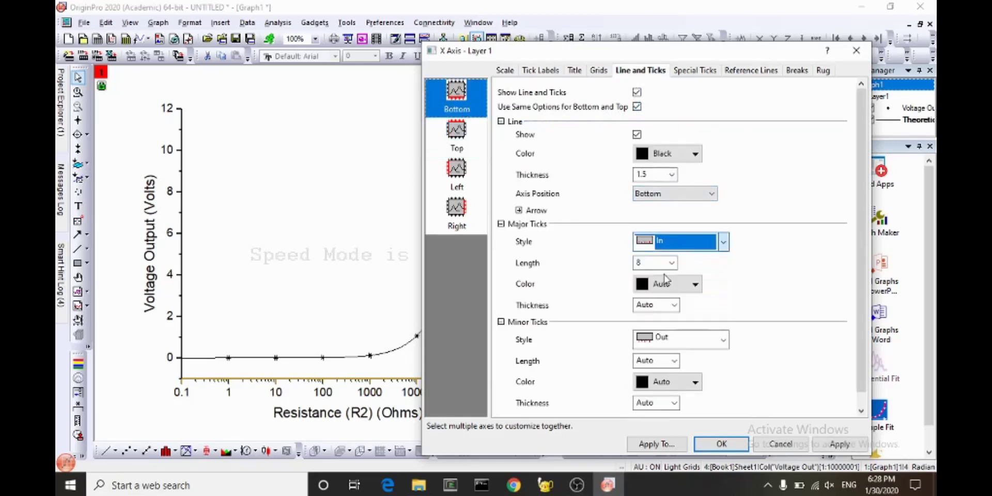
click(664, 340)
click(658, 370)
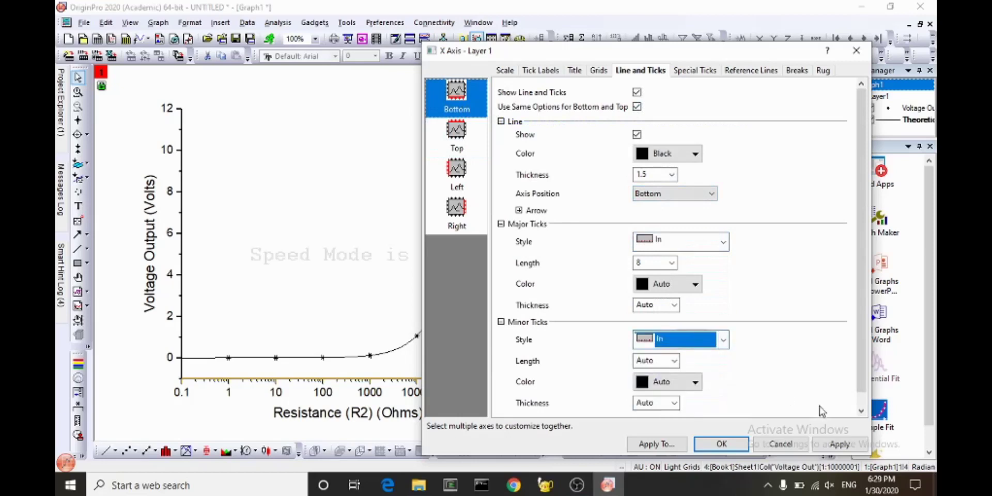
click(840, 444)
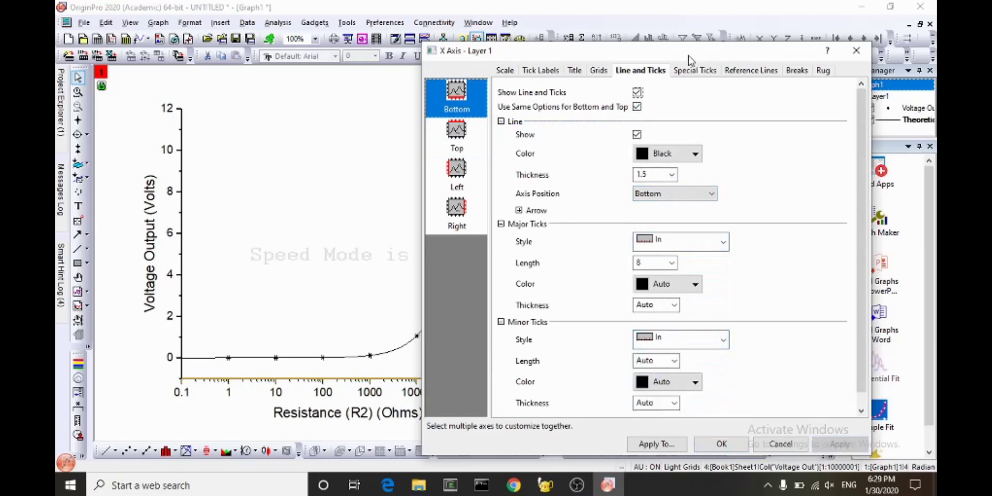
drag(673, 58, 711, 42)
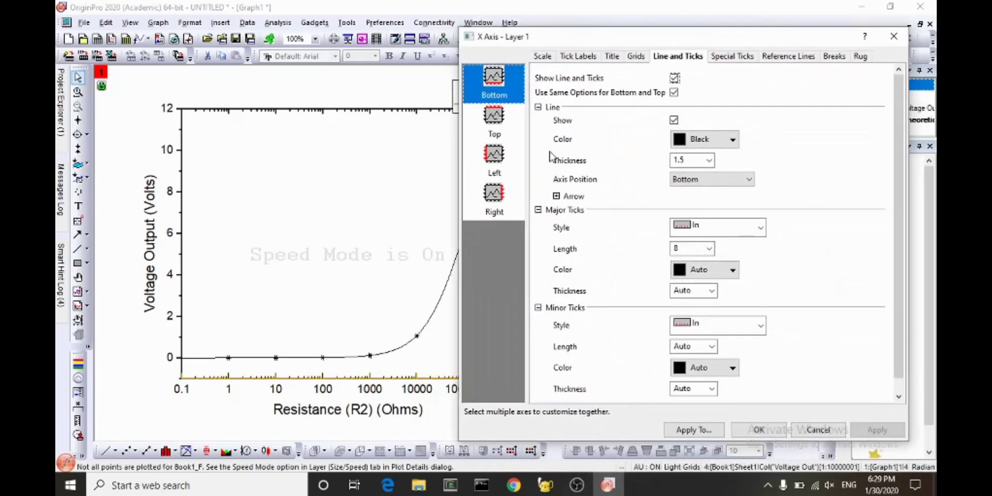
Make the right axis match the left axis, with inward major and minor ticks, and confirm.
click(510, 159)
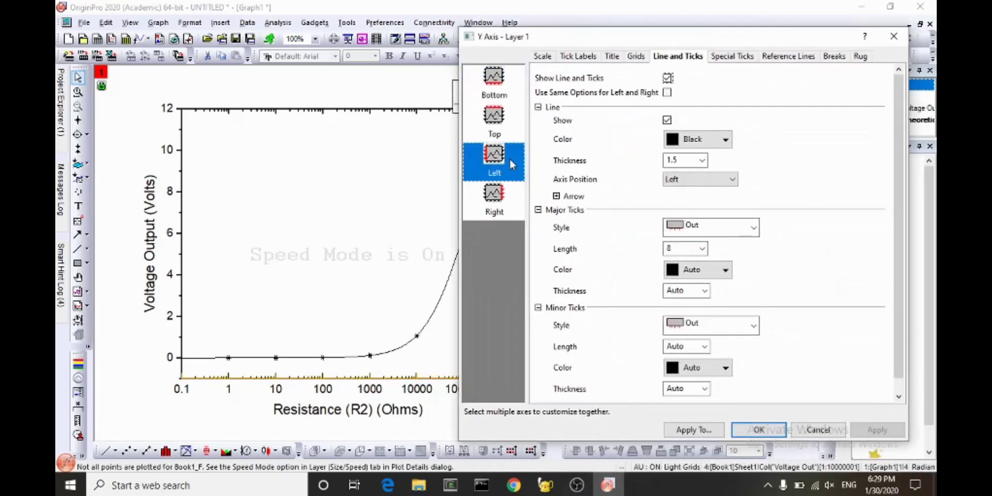
click(512, 192)
click(667, 93)
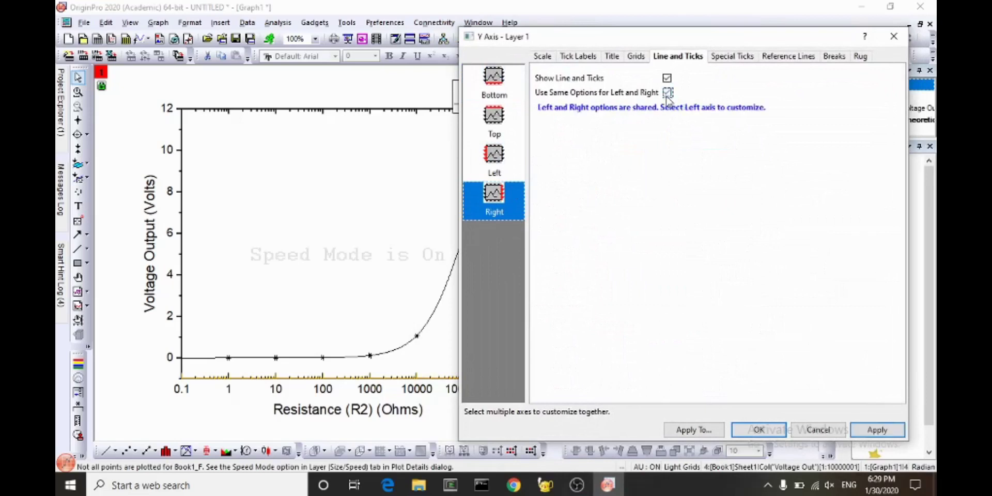
click(507, 179)
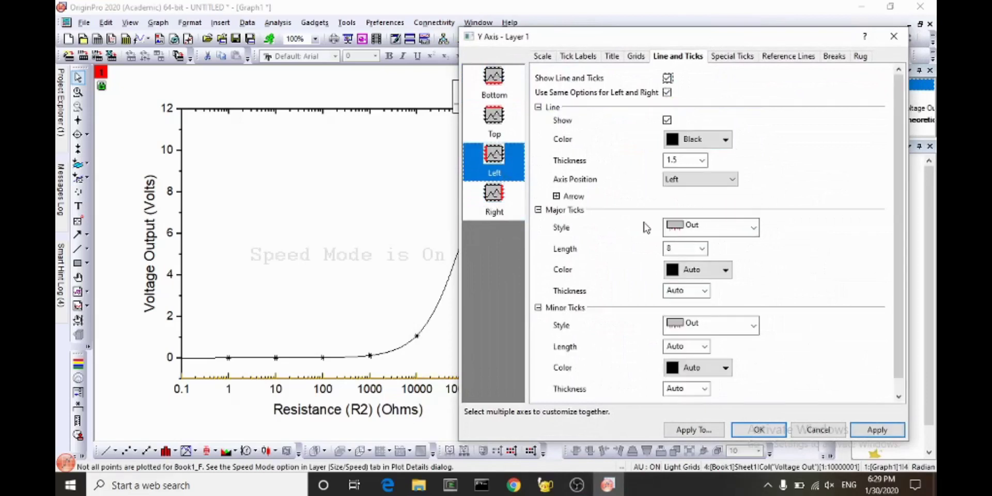
click(722, 231)
click(693, 259)
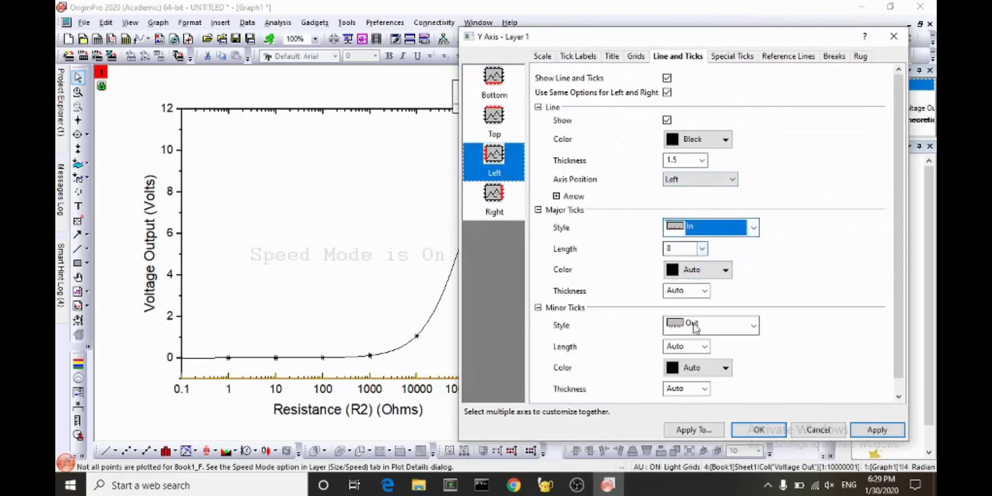
click(724, 325)
click(697, 357)
click(874, 434)
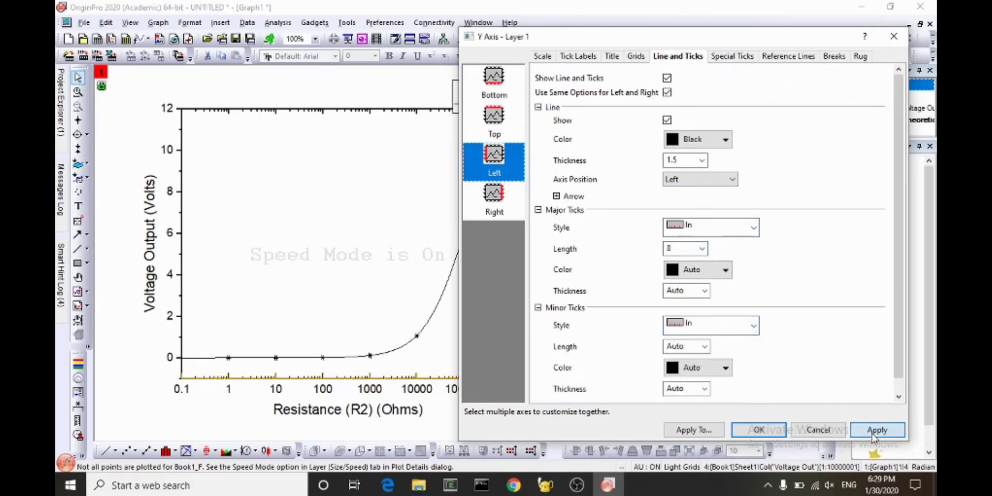
click(759, 430)
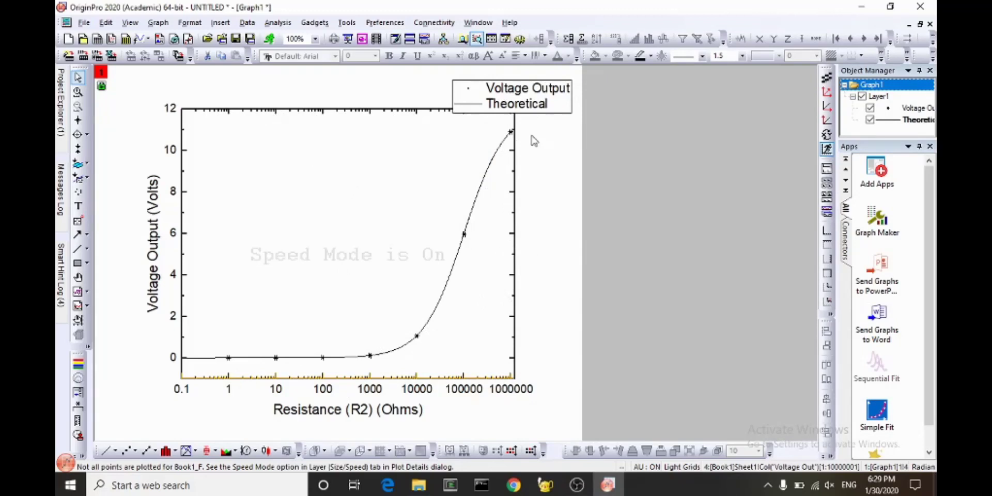
mouse_move(511, 136)
click(525, 103)
drag(542, 80, 345, 79)
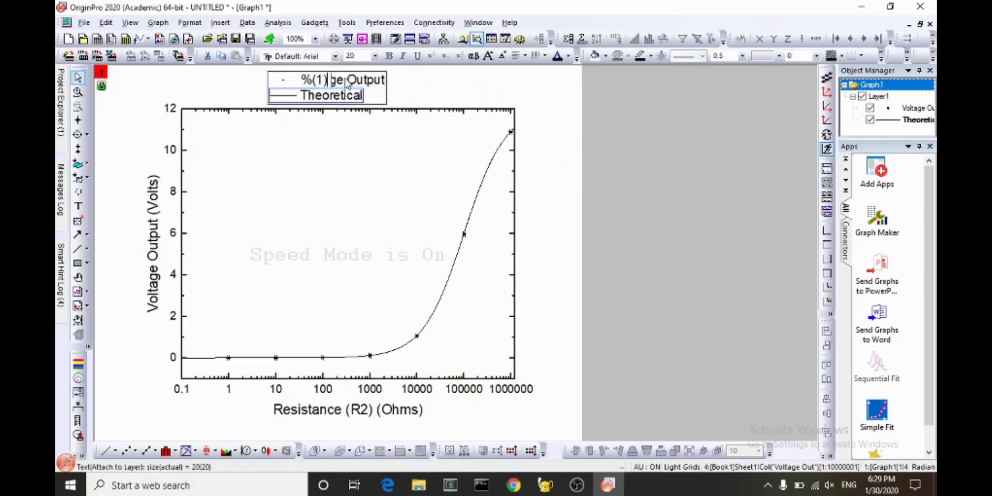
click(436, 100)
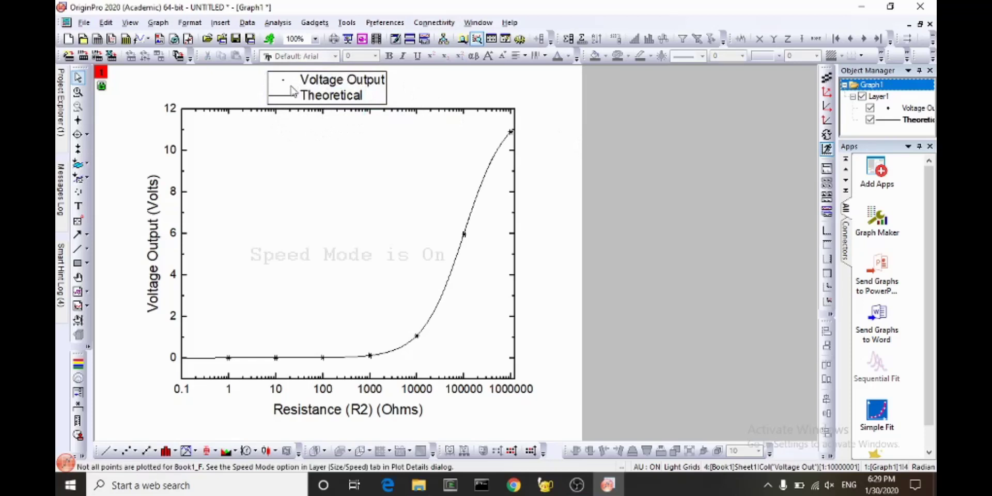
double_click(365, 88)
key(Escape)
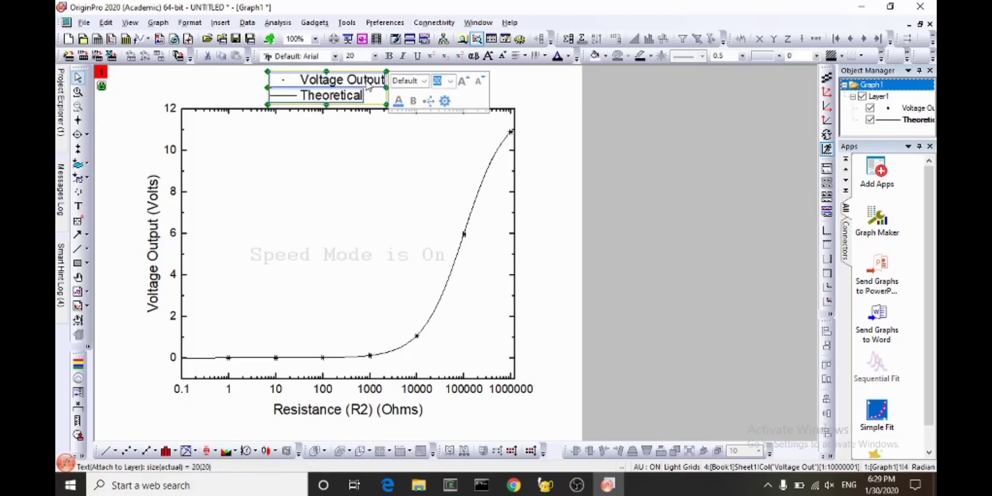
double_click(373, 85)
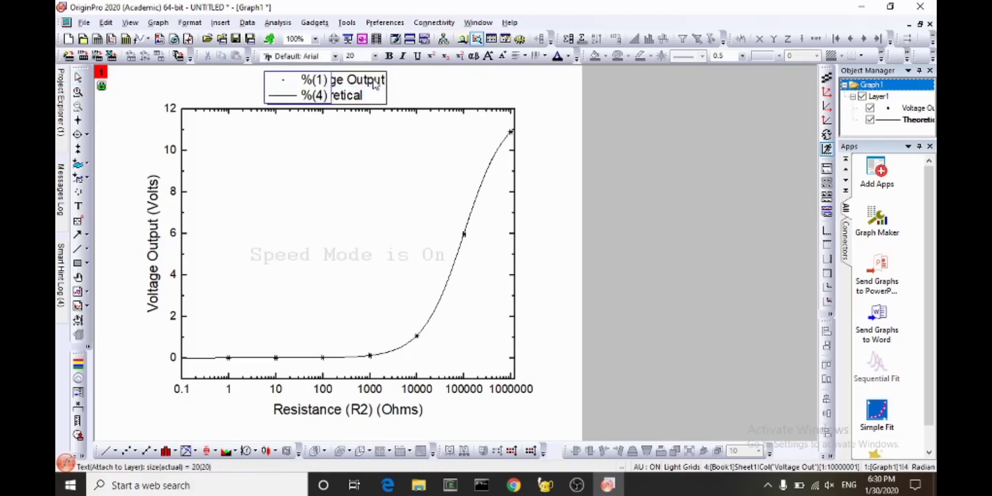
right_click(375, 86)
click(324, 177)
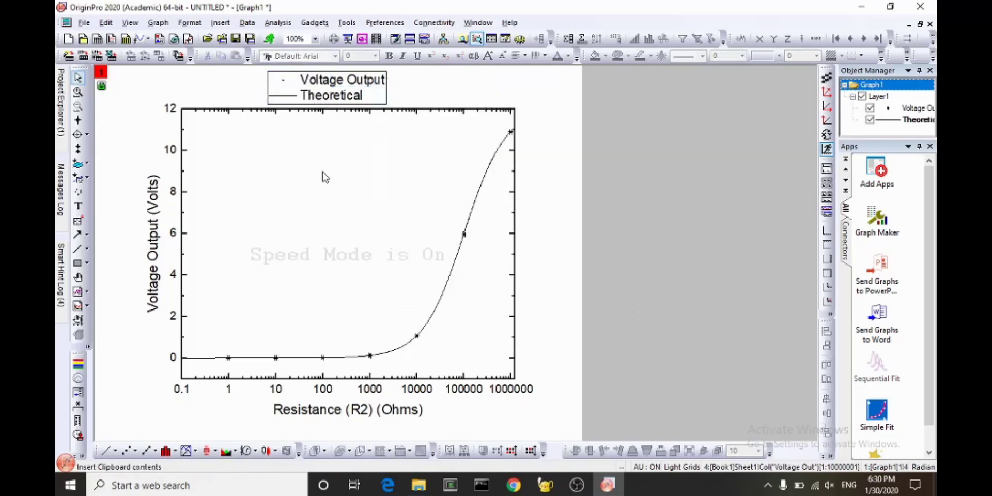
click(372, 80)
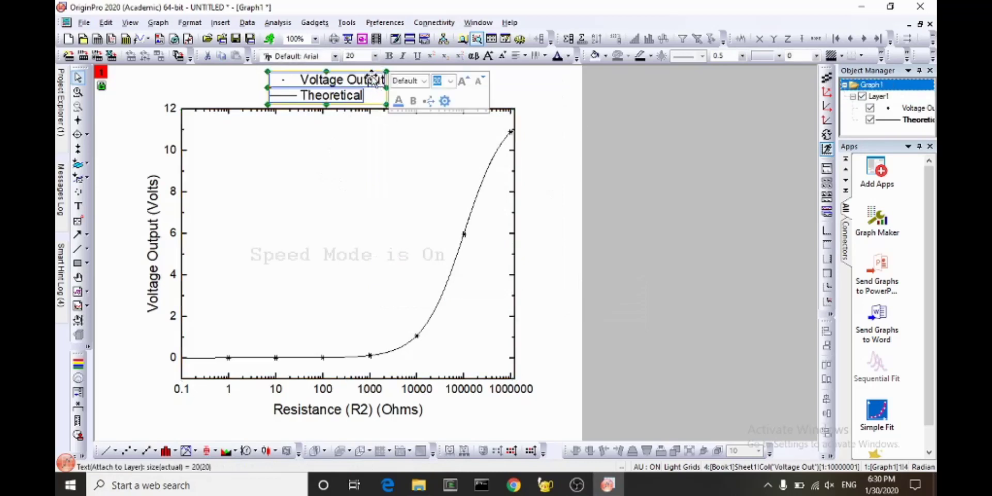
right_click(368, 73)
click(419, 300)
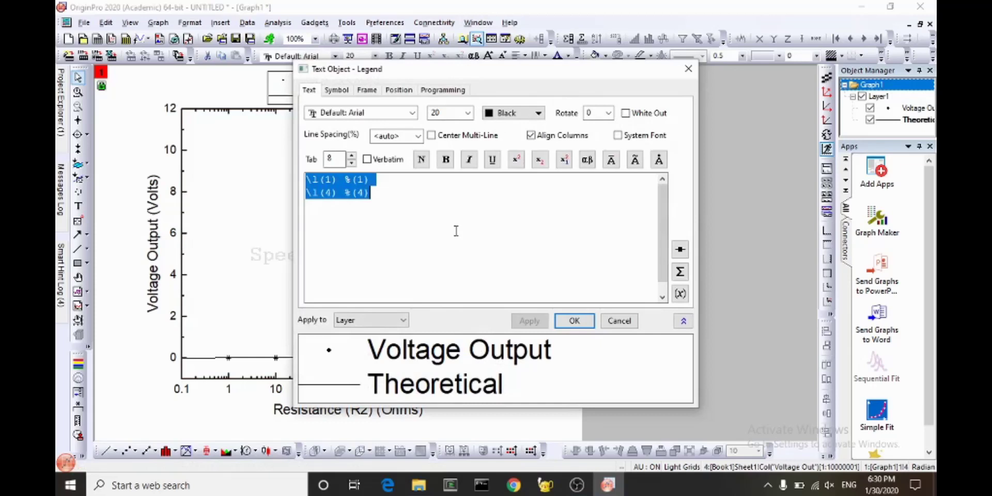
Replace legend codes %(1) and %(4) with 'Experimental Voltage' and 'Theoretical Votlage'.
click(344, 193)
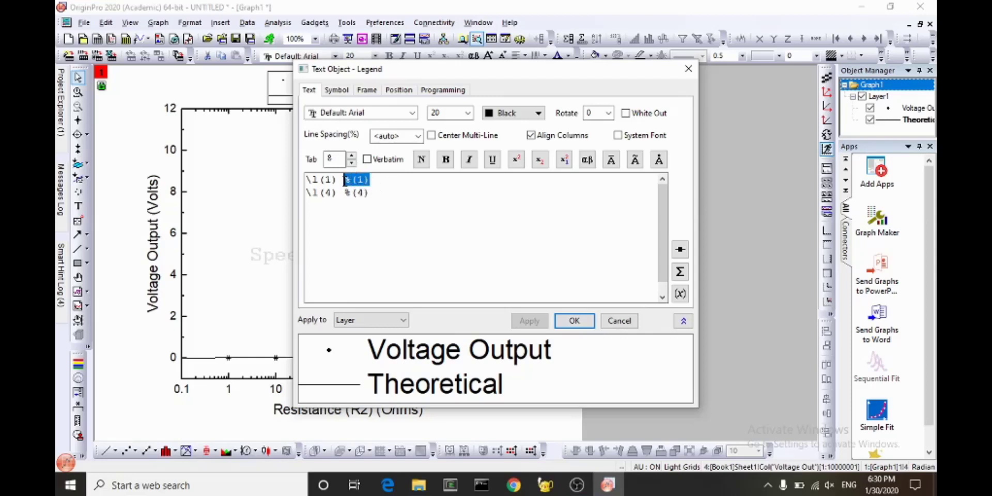
text(Voltag)
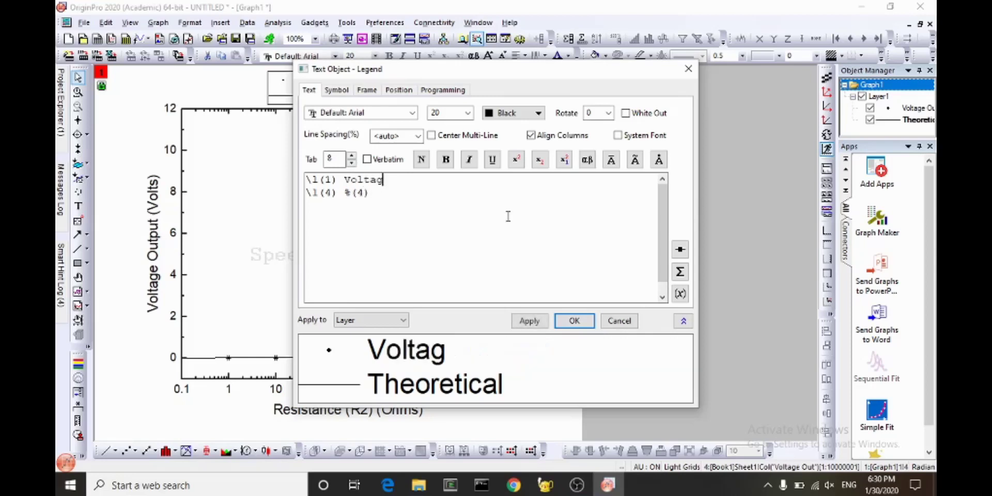
text(e Output)
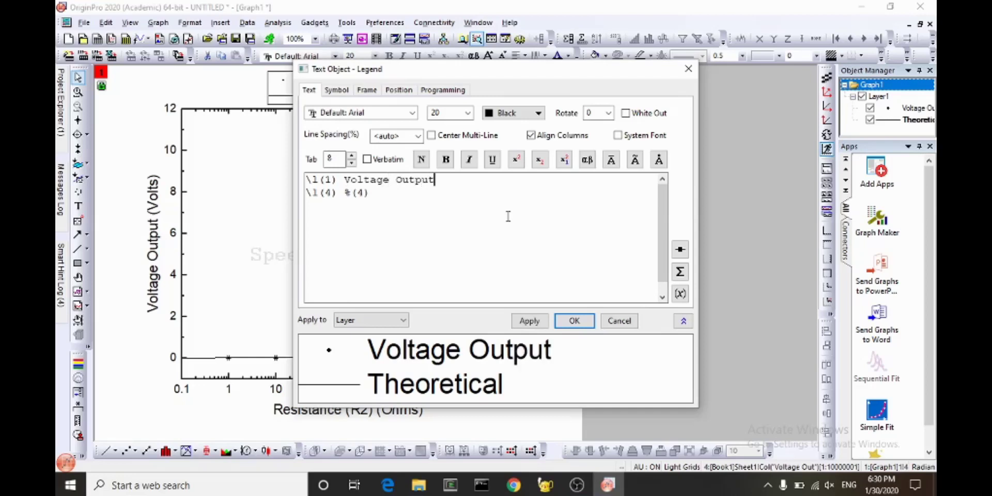
key(BackSpace)
key(BackSpace)
key(BackSpace)
key(BackSpace)
key(BackSpace)
key(BackSpace)
key(BackSpace)
key(BackSpace)
key(BackSpace)
key(BackSpace)
key(BackSpace)
key(BackSpace)
key(BackSpace)
key(BackSpace)
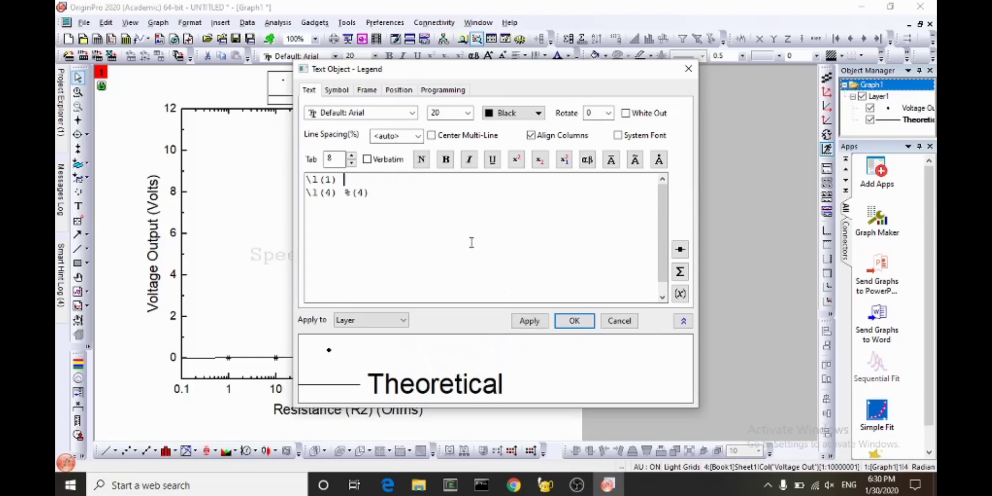
text(Experimenta)
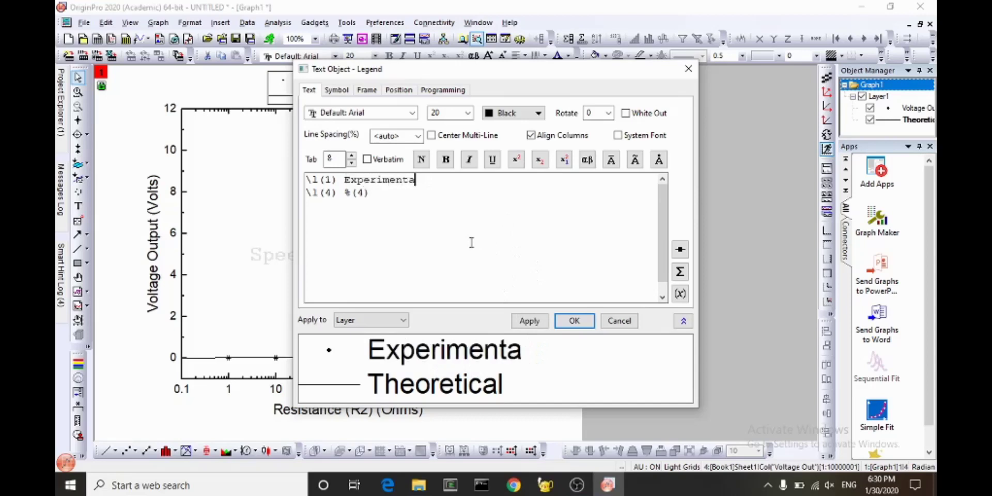
text(l Voltage)
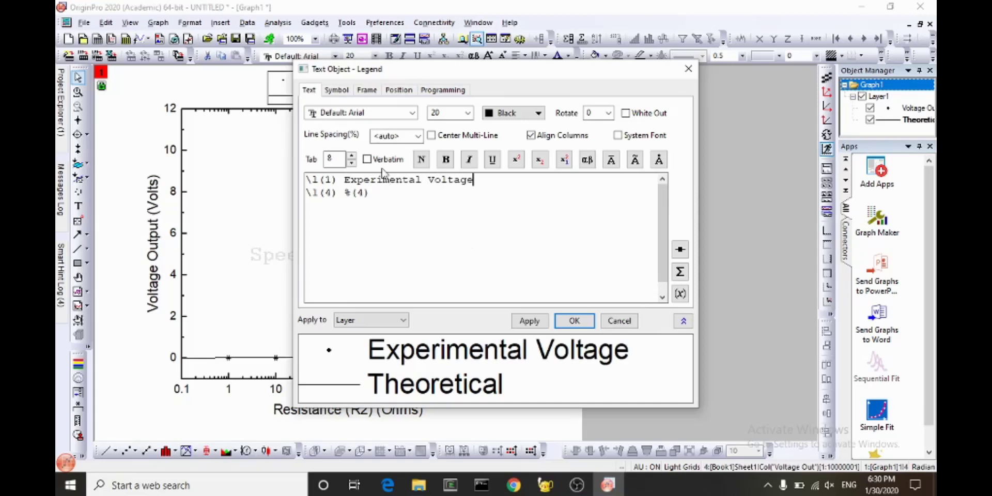
drag(372, 191, 348, 192)
text(Te)
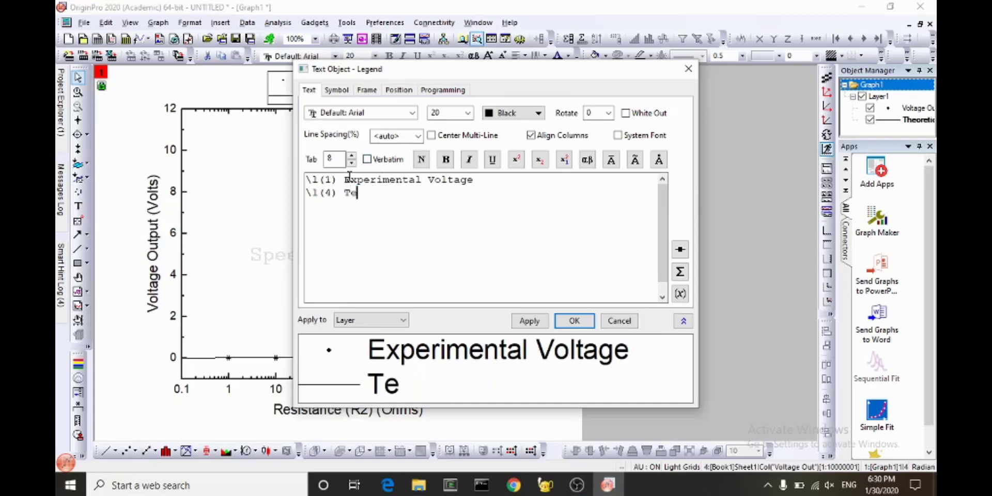
key(BackSpace)
text(heoretical Votlage)
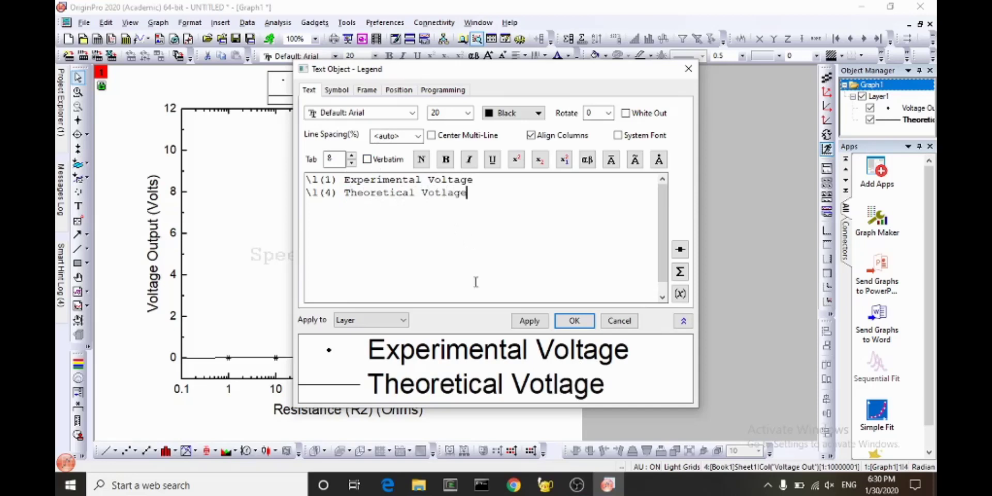
Apply and confirm the new legend names on the graph.
click(571, 322)
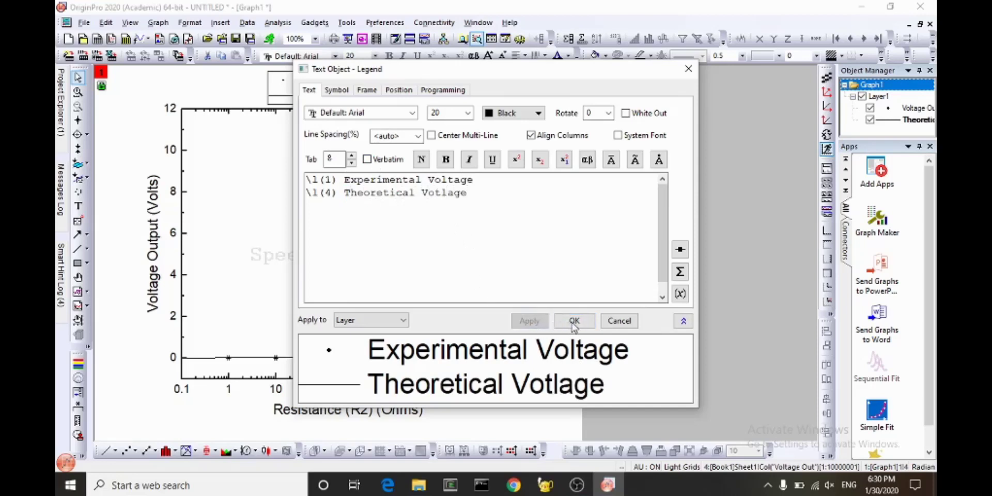
drag(509, 75, 669, 147)
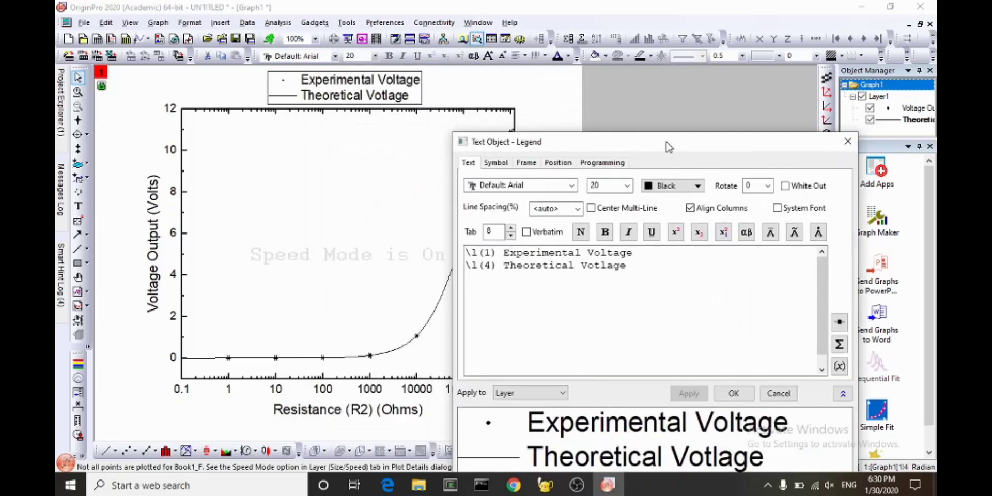
click(734, 393)
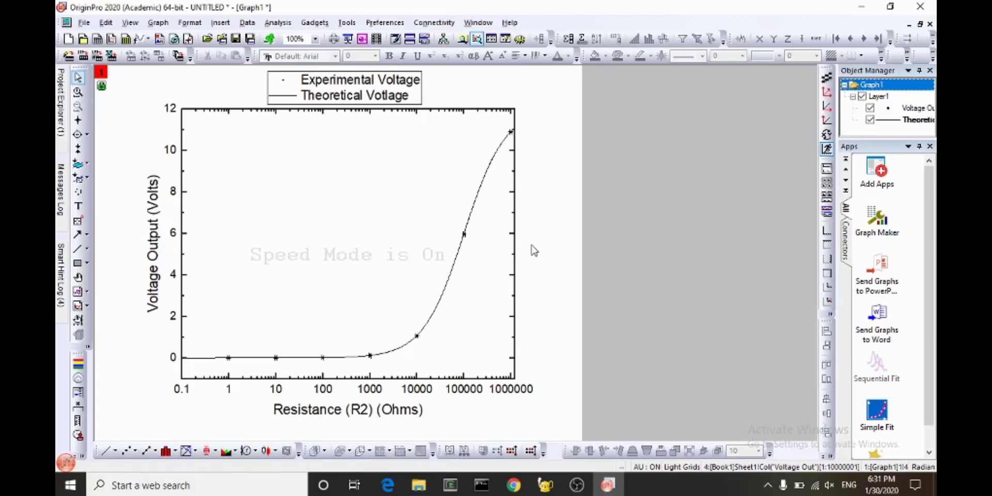
key(ctrl+g)
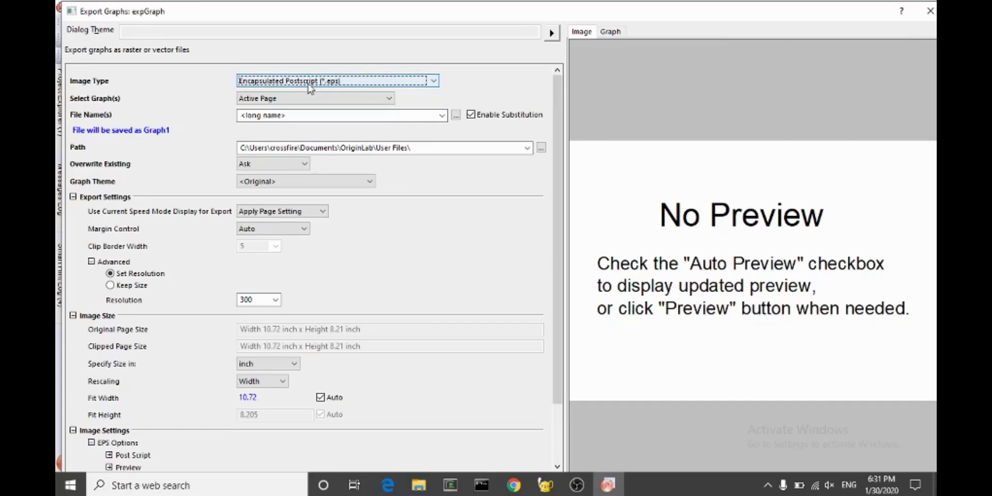
Set the export image type to PNG and the destination path to Desktop\d.
click(433, 81)
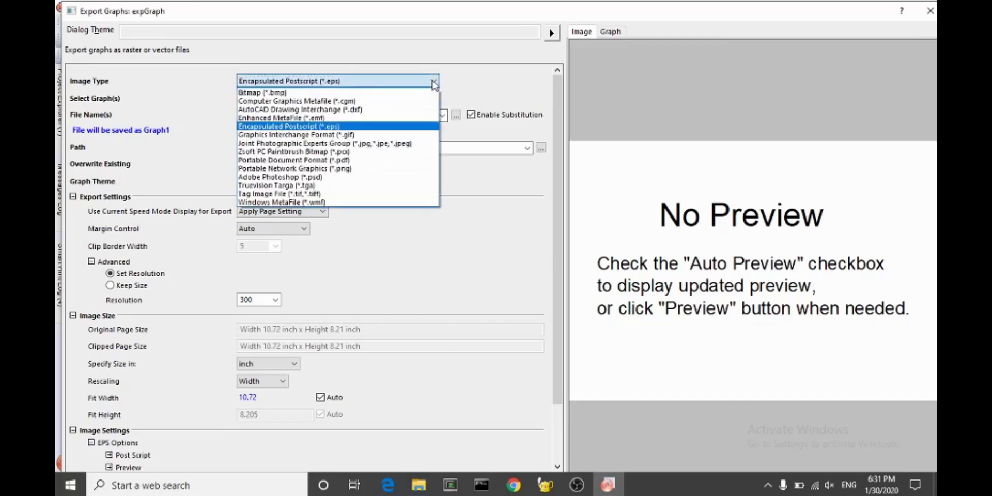
click(348, 169)
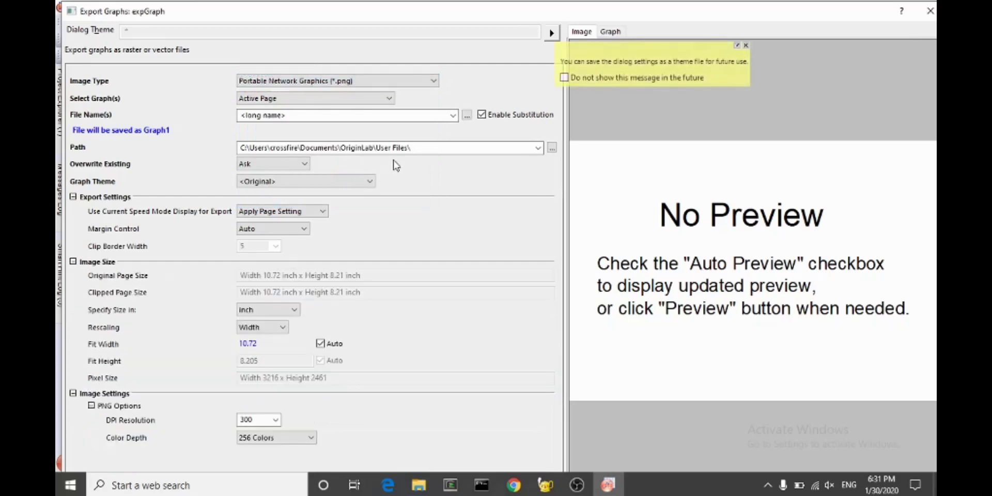
click(552, 148)
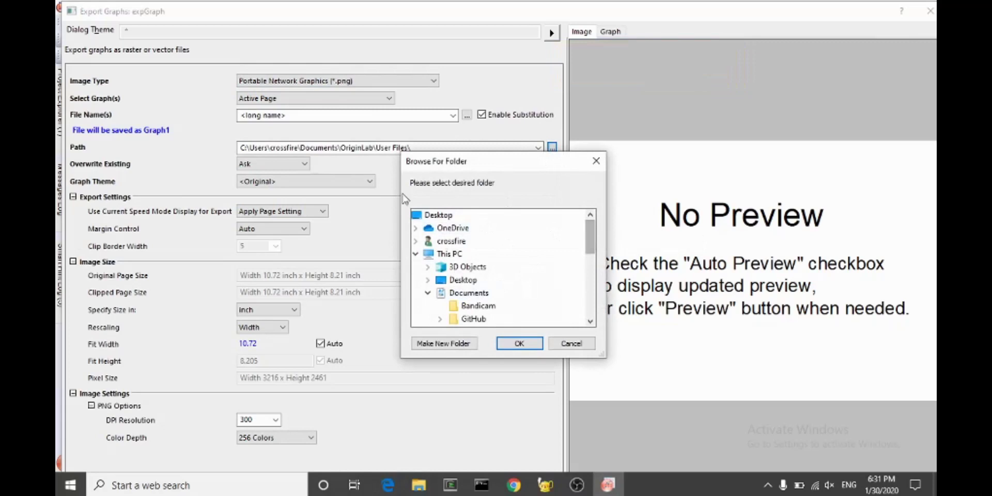
click(462, 281)
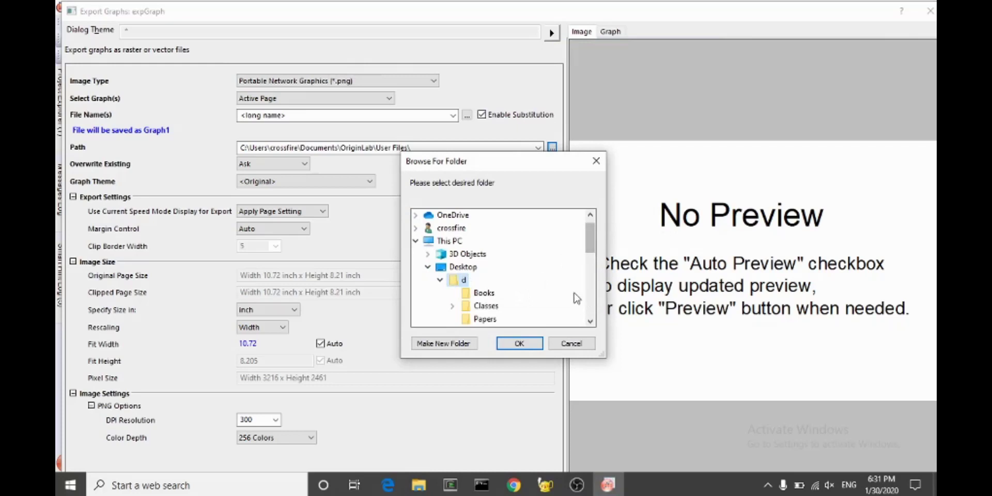
click(520, 344)
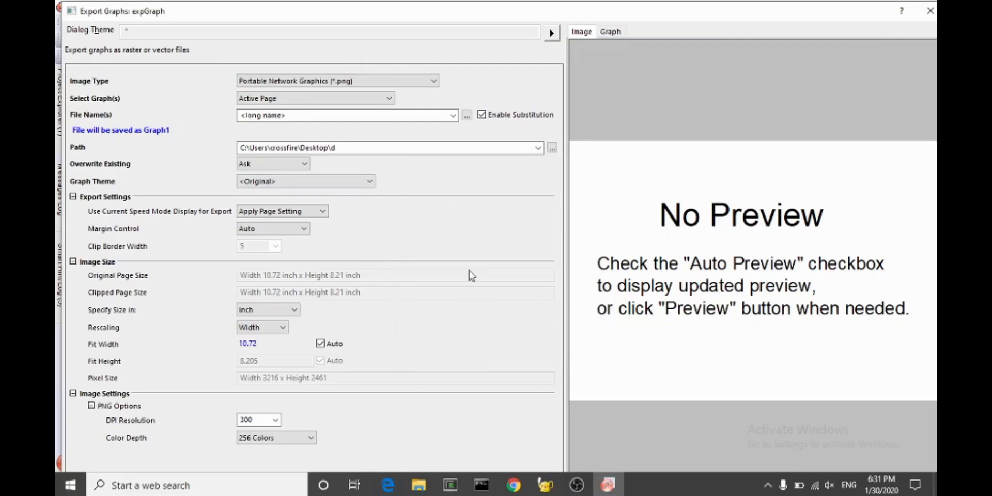
drag(654, 19, 620, 15)
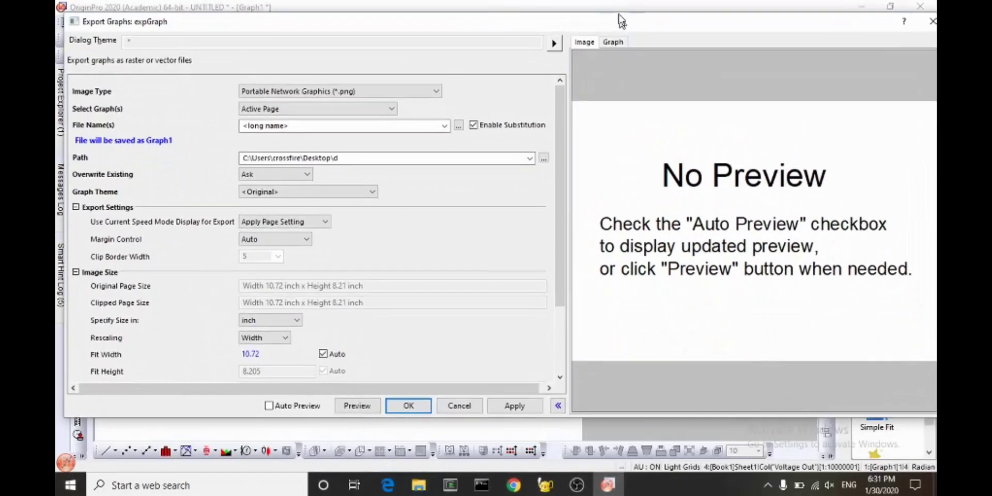
Export Graph1.png, replacing the existing file, and close the export settings.
click(504, 399)
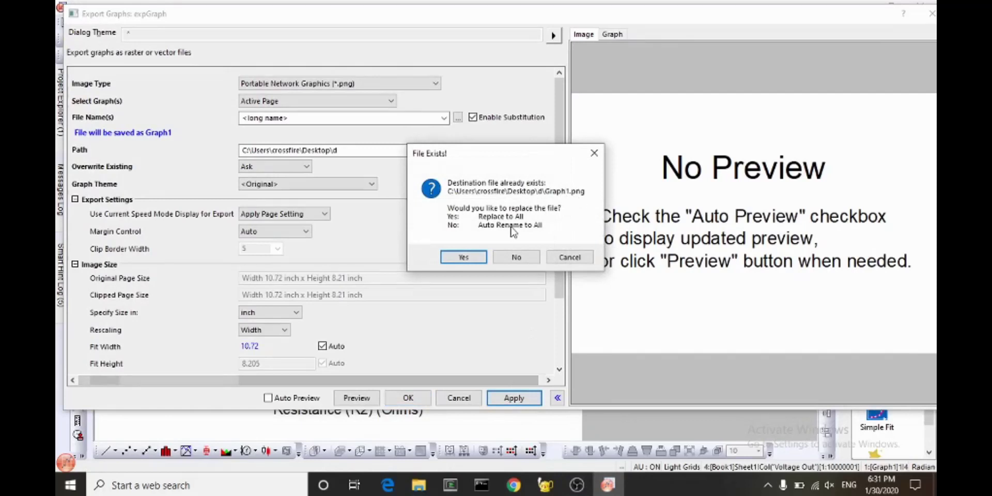
click(464, 257)
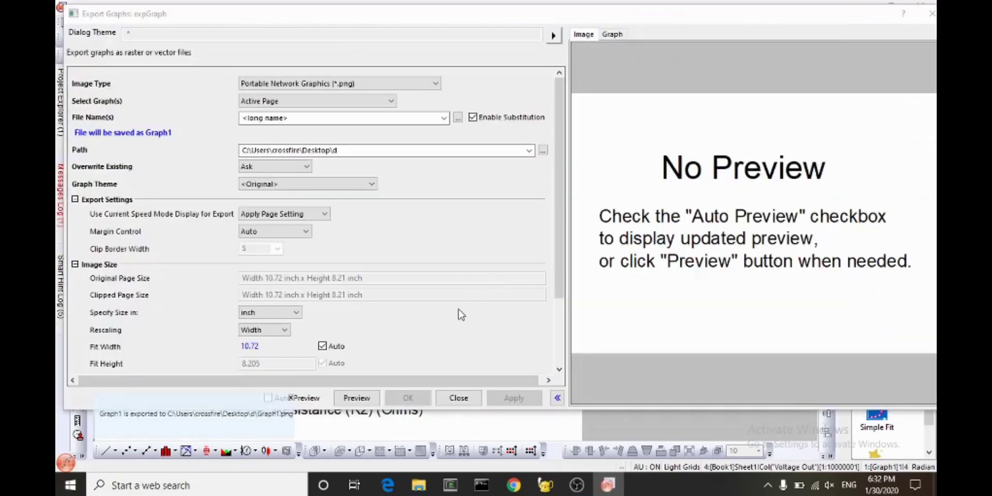
click(458, 398)
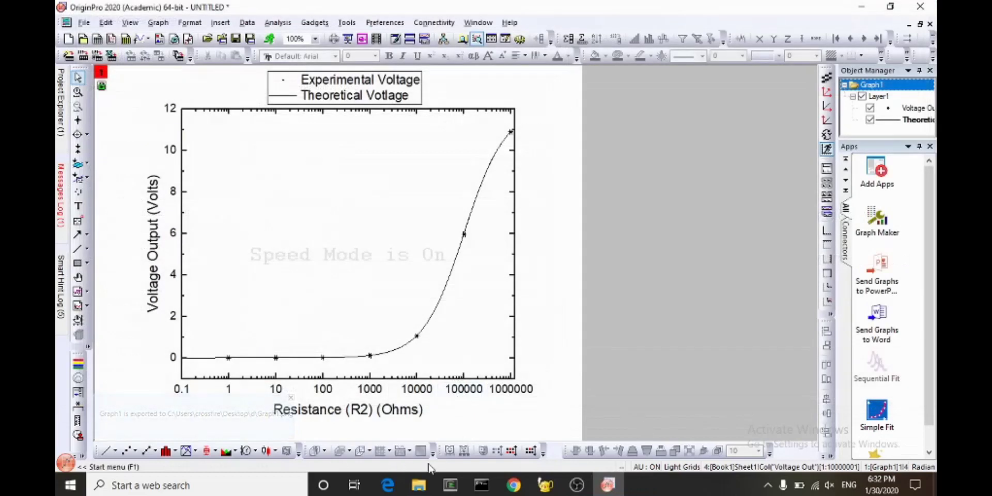
Bring up File Explorer at Desktop\d and move its window to reach Graph1.png.
click(427, 490)
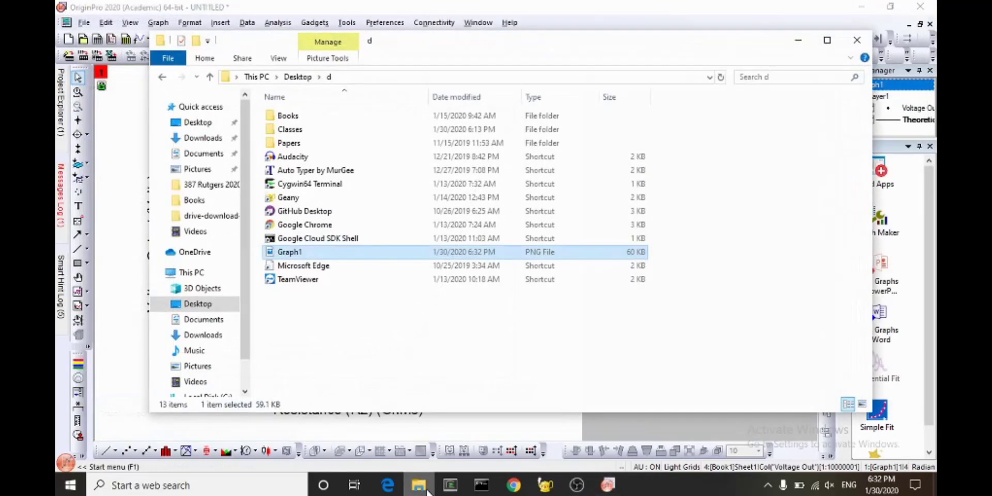
drag(481, 33, 815, 105)
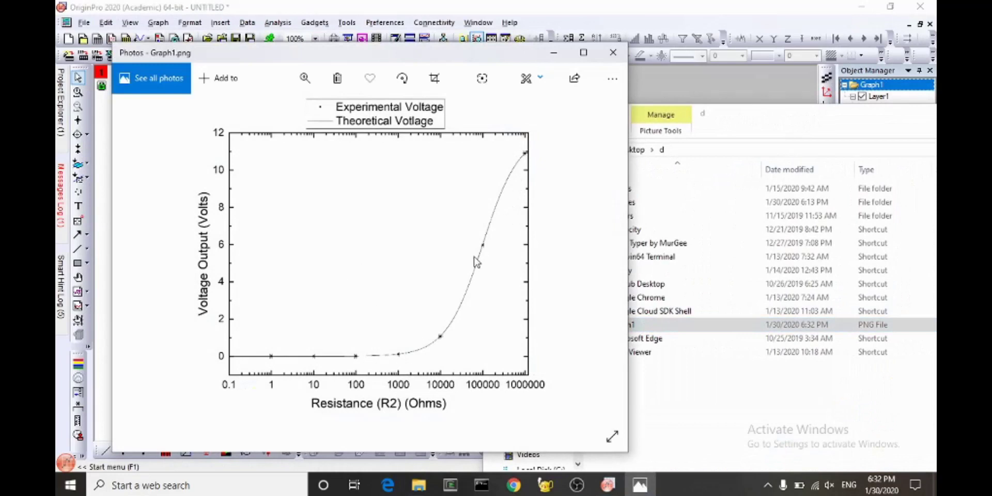
Maximize the Photos window displaying Graph1.png.
click(586, 52)
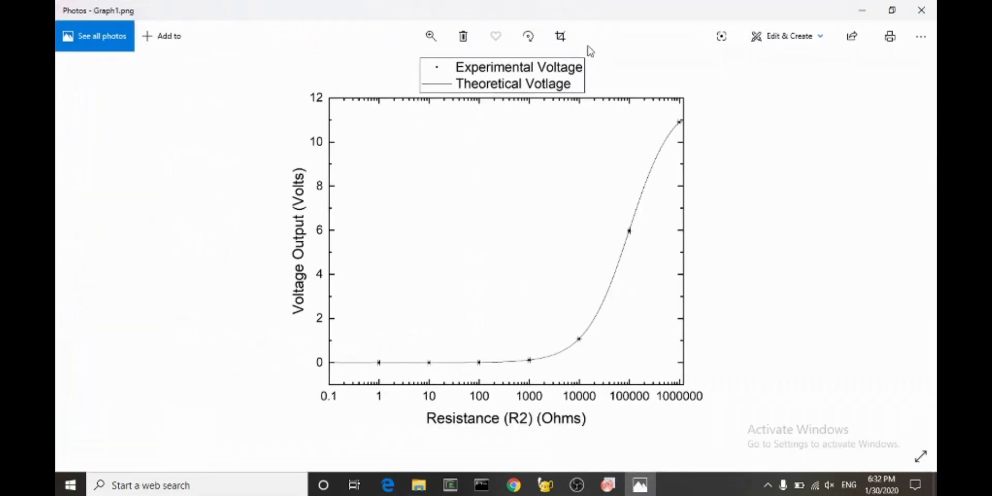